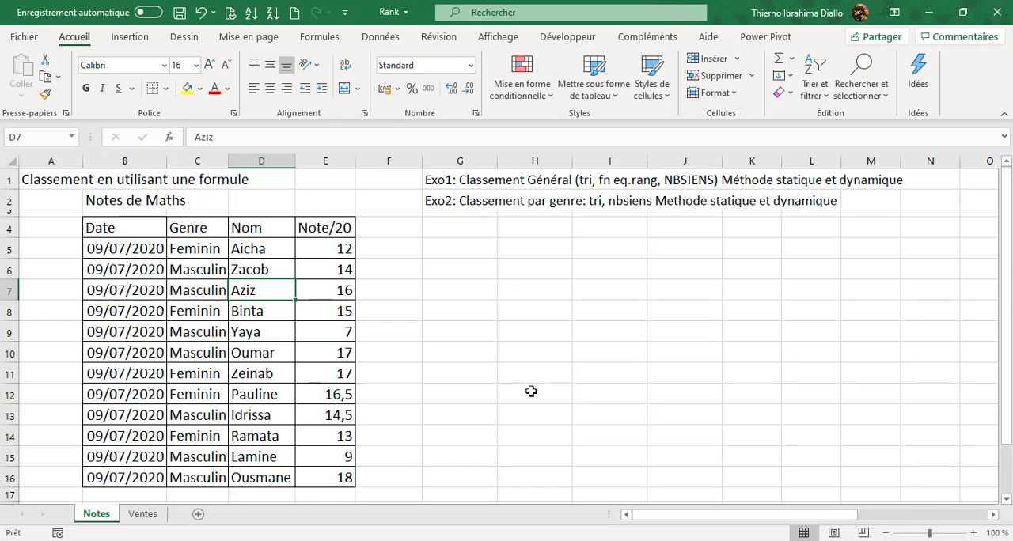
{"action": "left_click", "coordinate": [246, 247]}
{"action": "left_click_drag", "start_coordinate": [248, 288], "coordinate": [262, 467]}
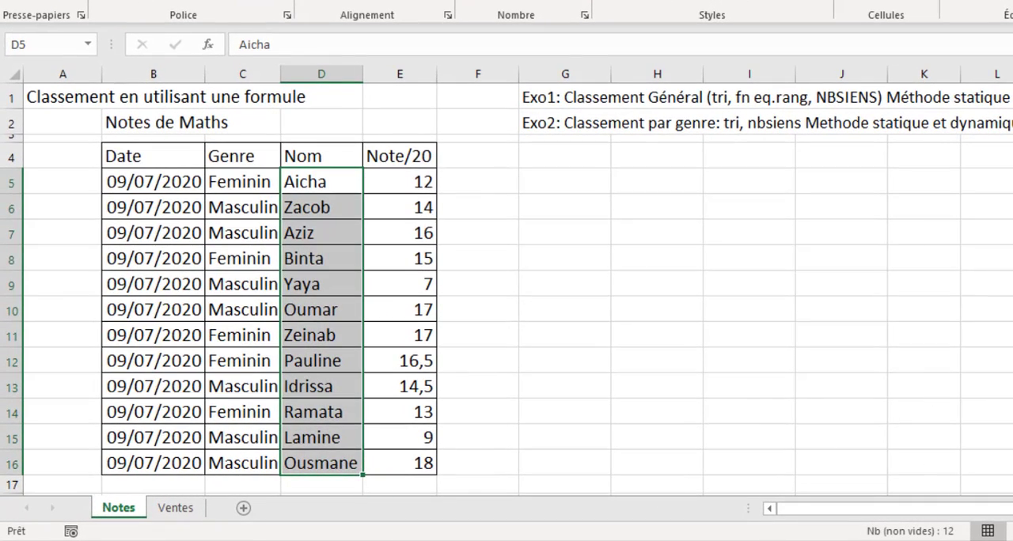
{"action": "left_click", "coordinate": [587, 315]}
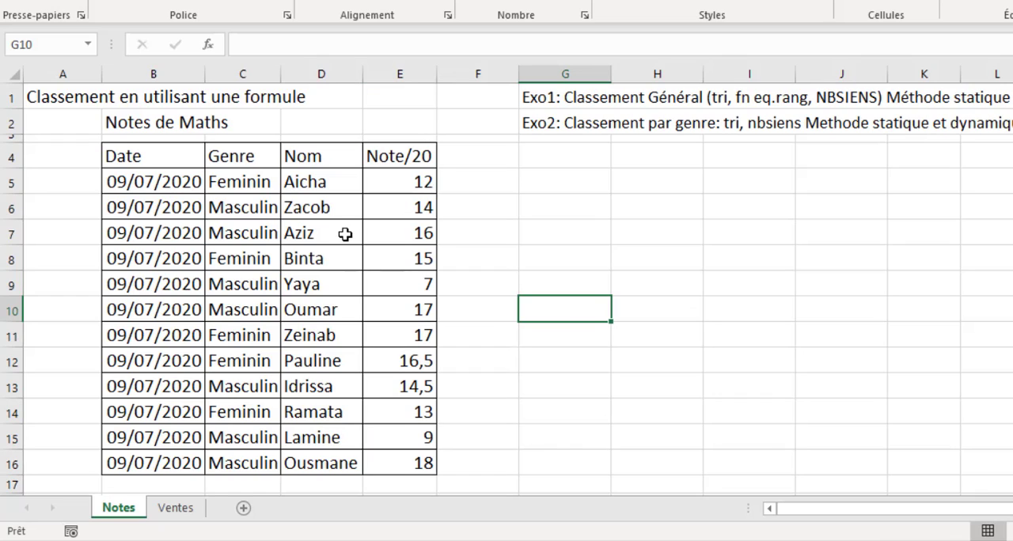
{"action": "left_click", "coordinate": [404, 232]}
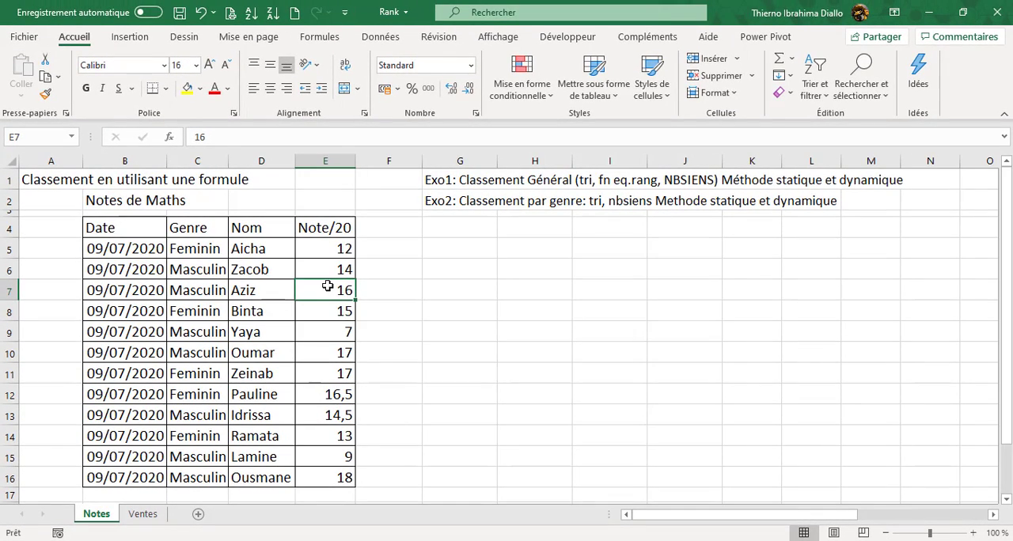
{"action": "left_click", "coordinate": [265, 253]}
{"action": "left_click", "coordinate": [333, 248]}
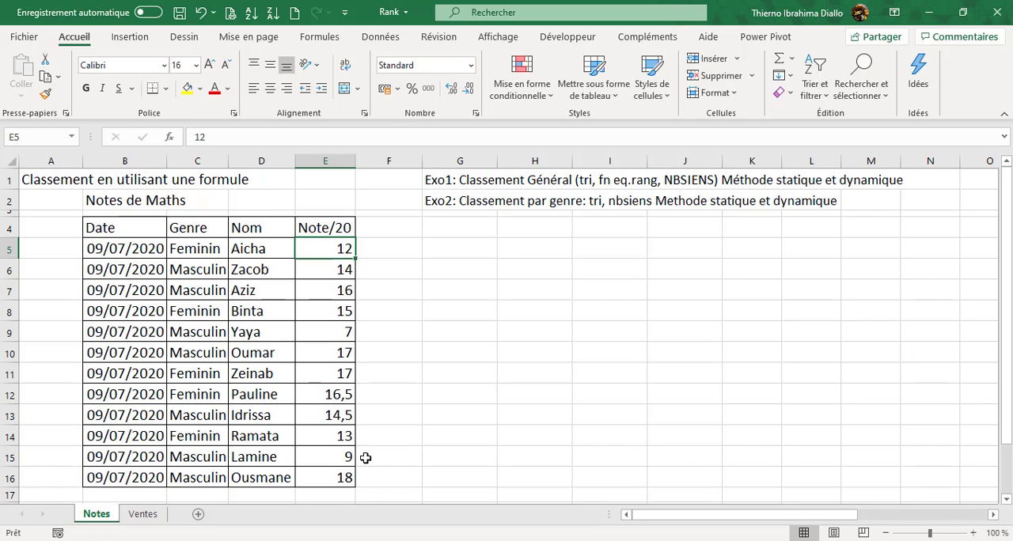
- Sort the Notes de Maths table by the Note/20 column in descending order
{"action": "left_click", "coordinate": [341, 313]}
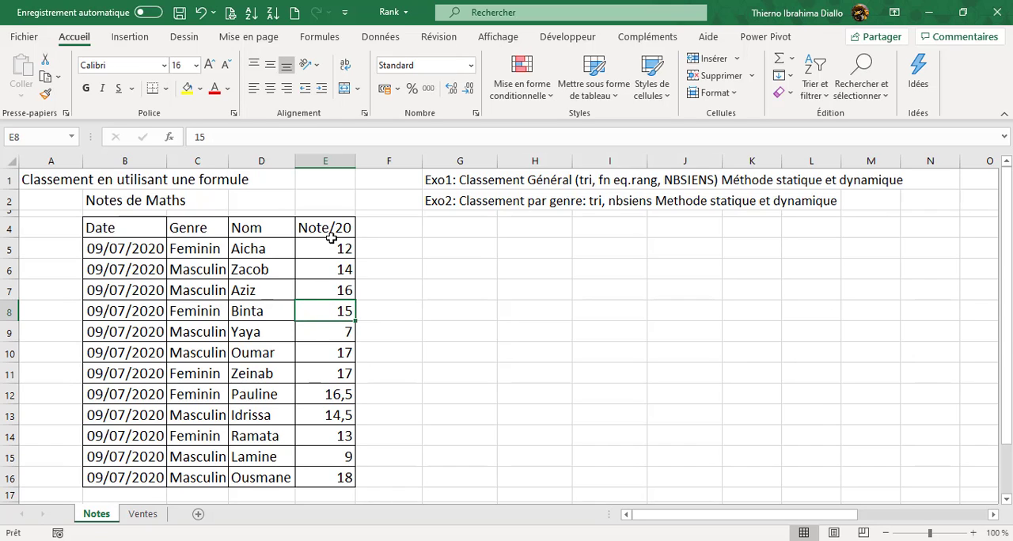
{"action": "left_click", "coordinate": [378, 36]}
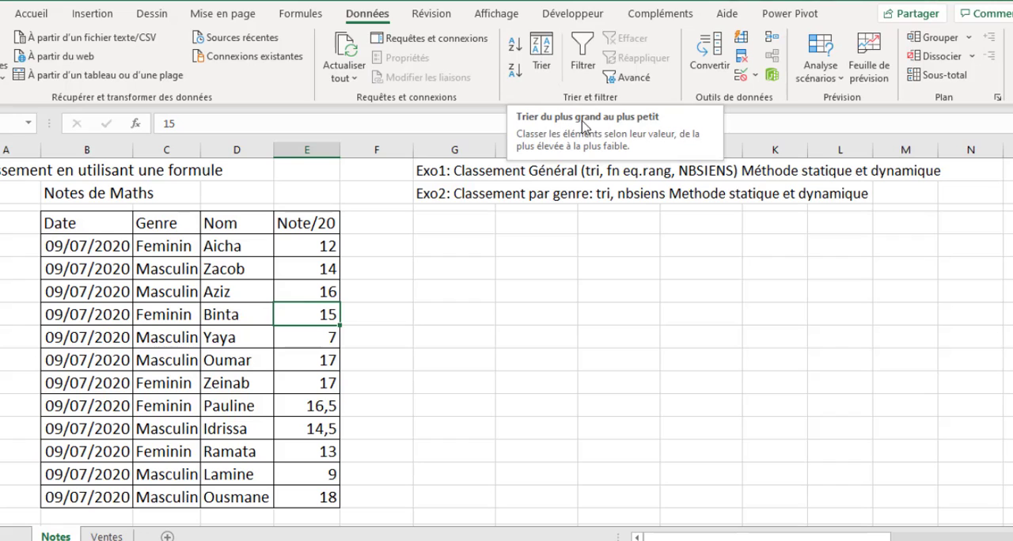
{"action": "left_click", "coordinate": [514, 73]}
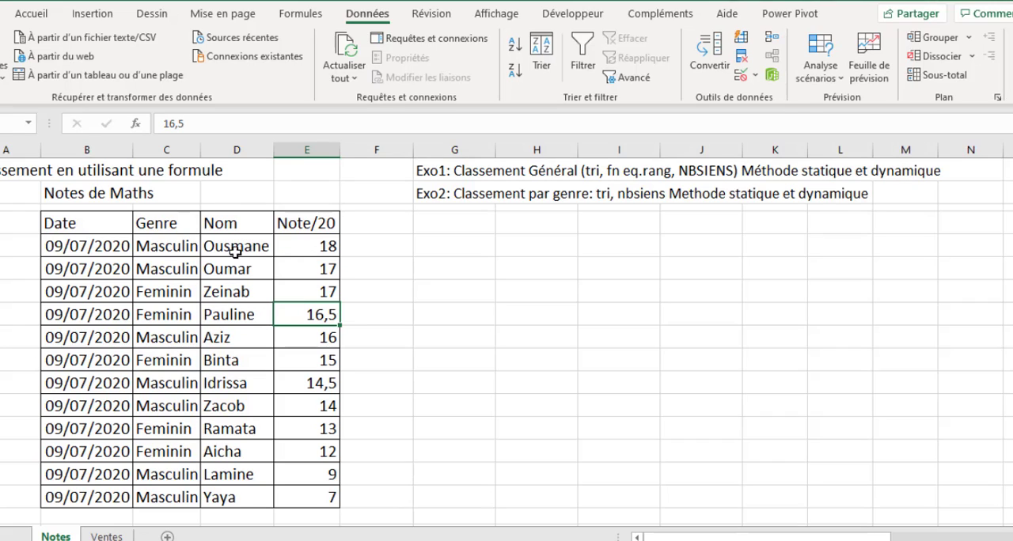
- Examine the marks in the sorted table from the first student to the last
{"action": "left_click", "coordinate": [328, 247]}
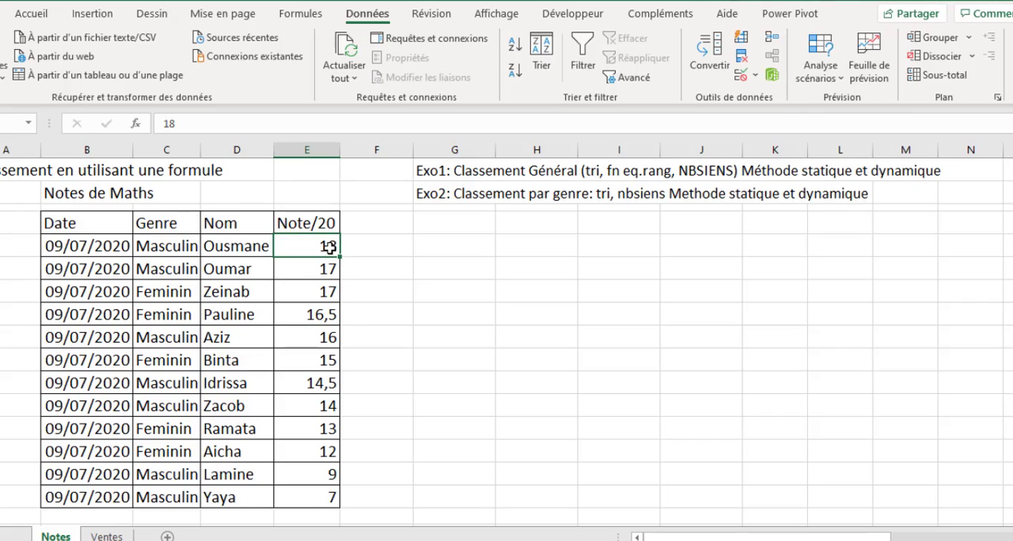
{"action": "left_click", "coordinate": [257, 274]}
{"action": "left_click", "coordinate": [310, 293]}
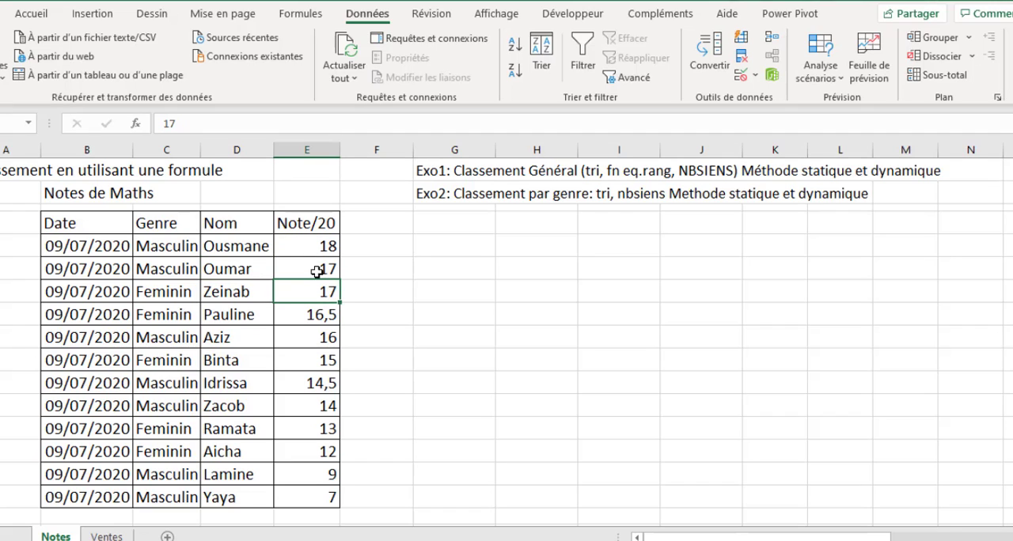
{"action": "left_click_drag", "start_coordinate": [318, 269], "coordinate": [321, 291]}
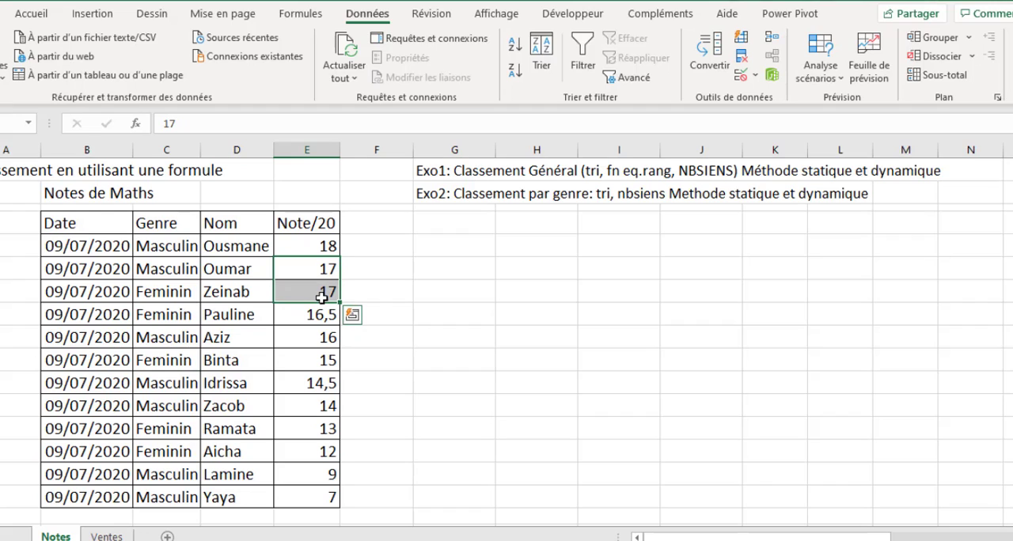
{"action": "left_click", "coordinate": [322, 317]}
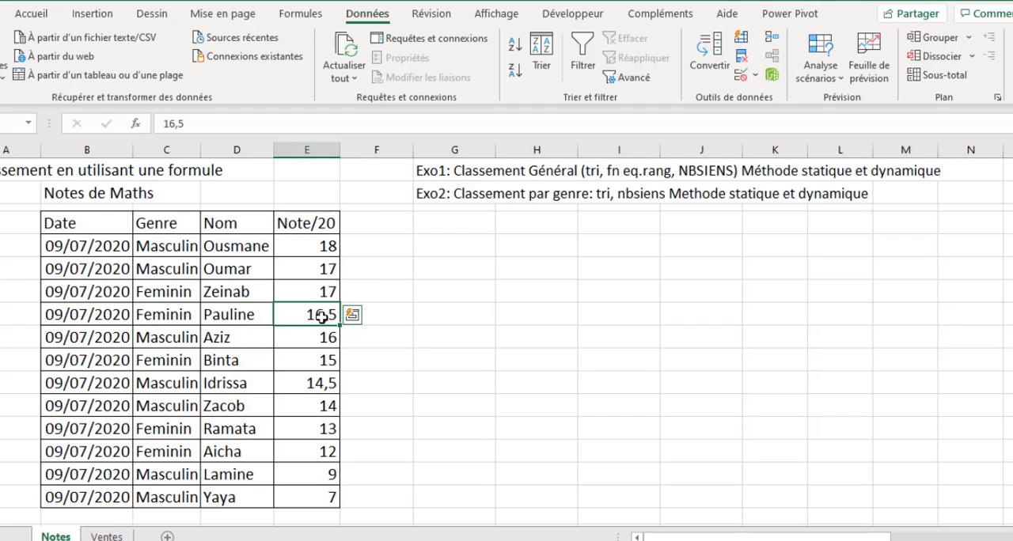
{"action": "left_click", "coordinate": [325, 339]}
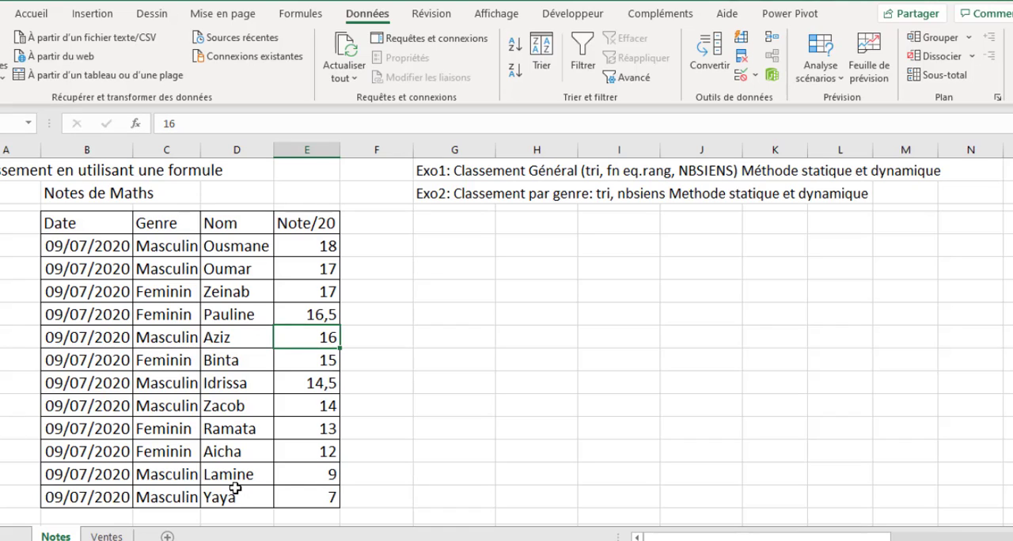
{"action": "left_click", "coordinate": [329, 499]}
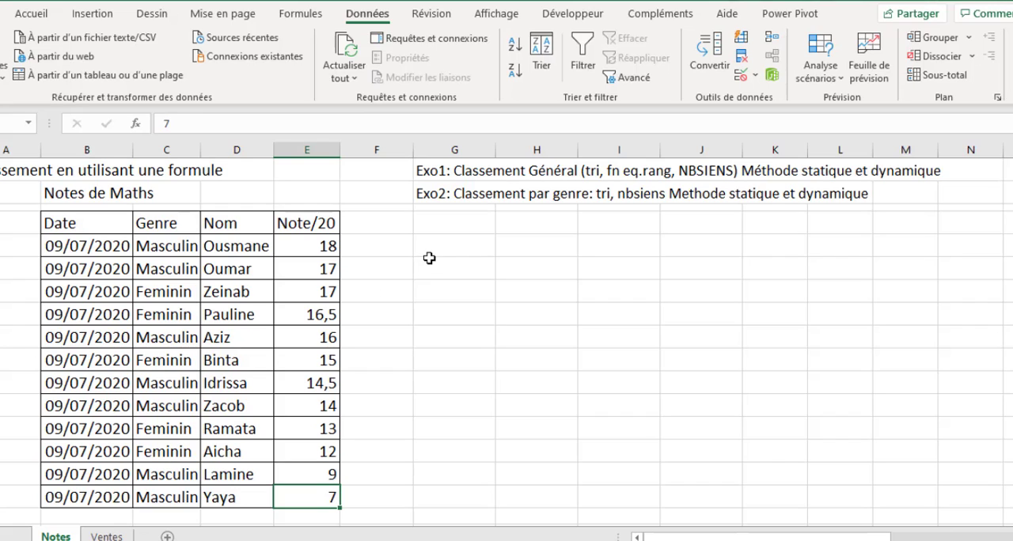
- Add the header "Rang" in cell F4, beside the Note/20 header
{"action": "left_click", "coordinate": [383, 222]}
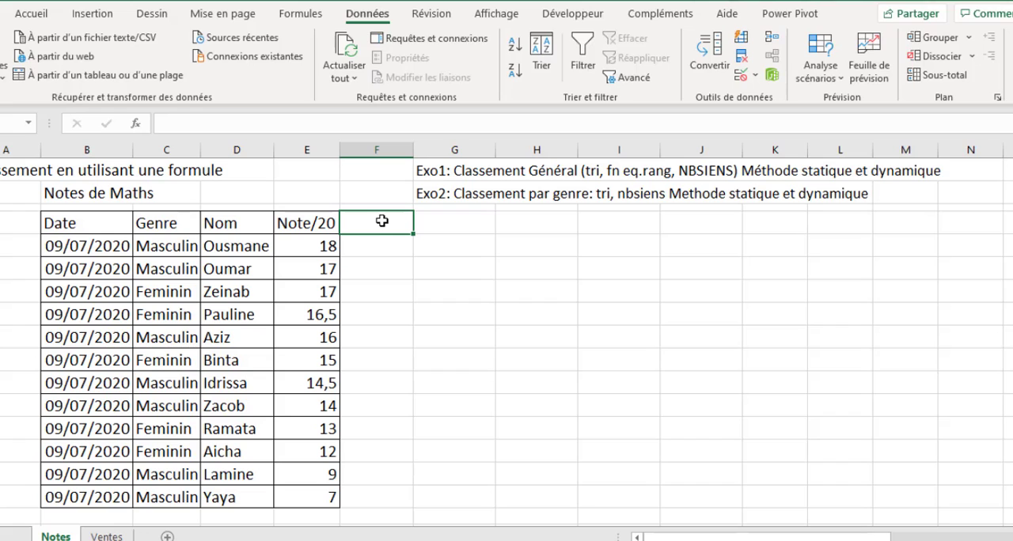
{"action": "type", "text": "Rang"}
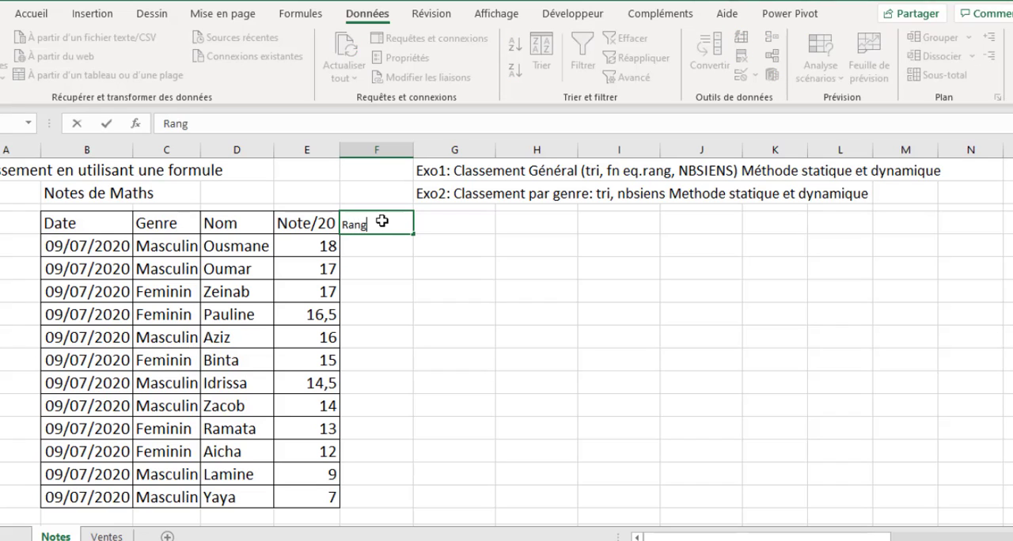
{"action": "key", "text": "Return"}
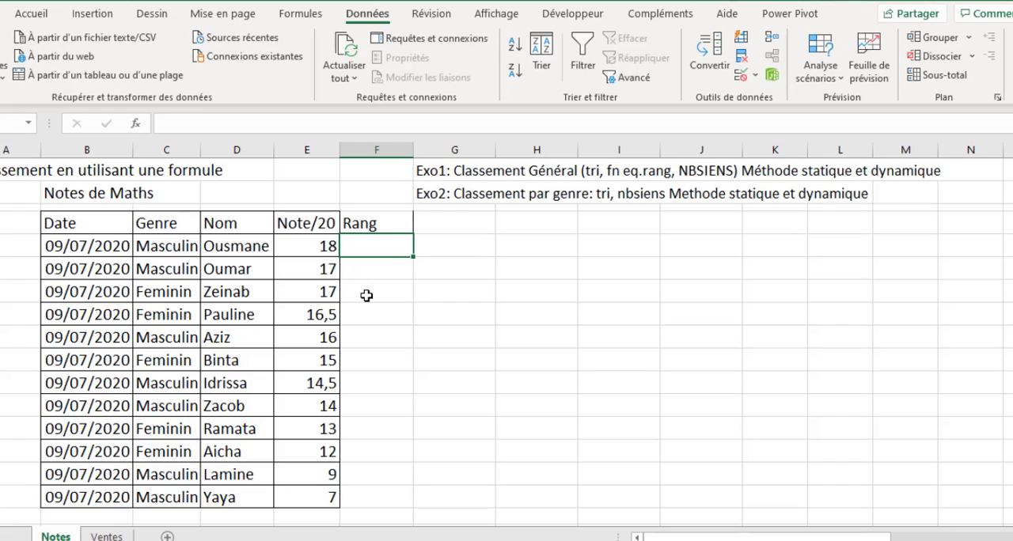
- Enter ranks 1 and 2 under Rang and extend the series to 12 in F5:F16
{"action": "type", "text": "&"}
{"action": "key", "text": "BackSpace"}
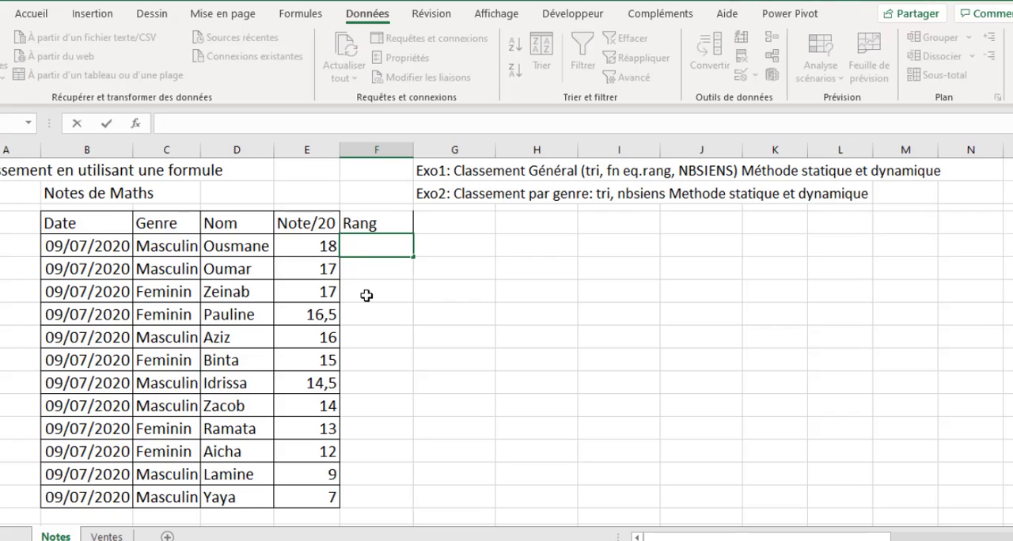
{"action": "type", "text": "1"}
{"action": "key", "text": "Return"}
{"action": "type", "text": "2"}
{"action": "key", "text": "Return"}
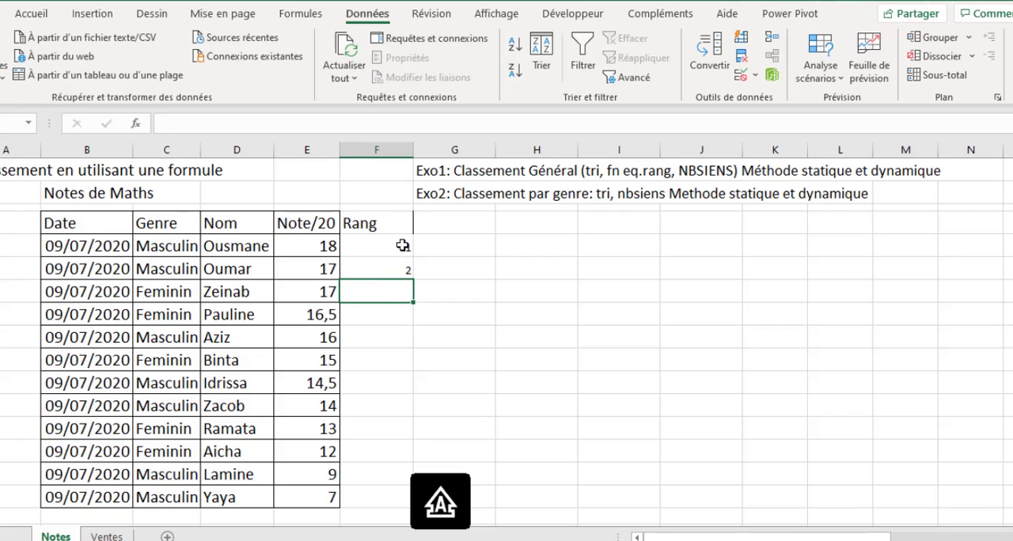
{"action": "left_click_drag", "start_coordinate": [387, 246], "coordinate": [398, 506]}
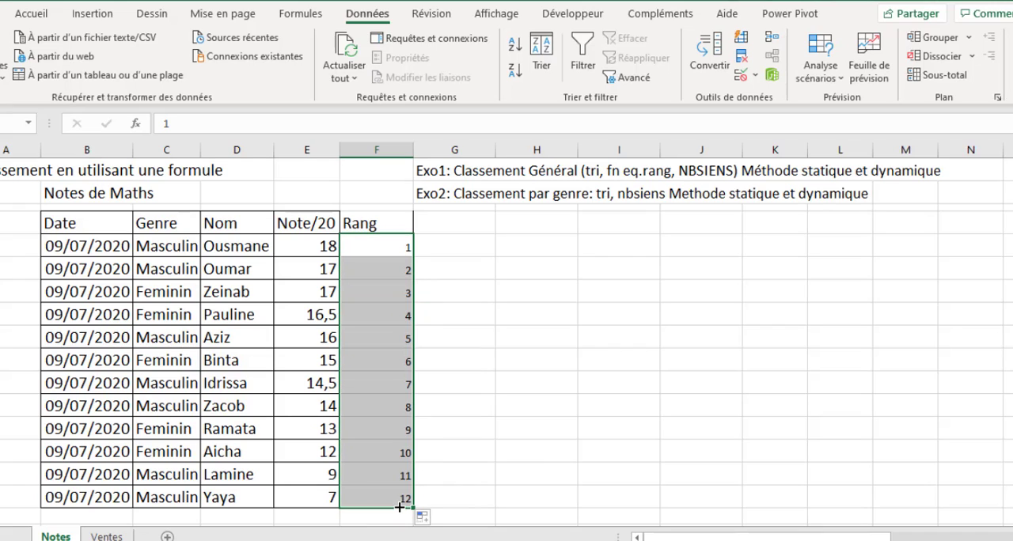
{"action": "left_click", "coordinate": [547, 455]}
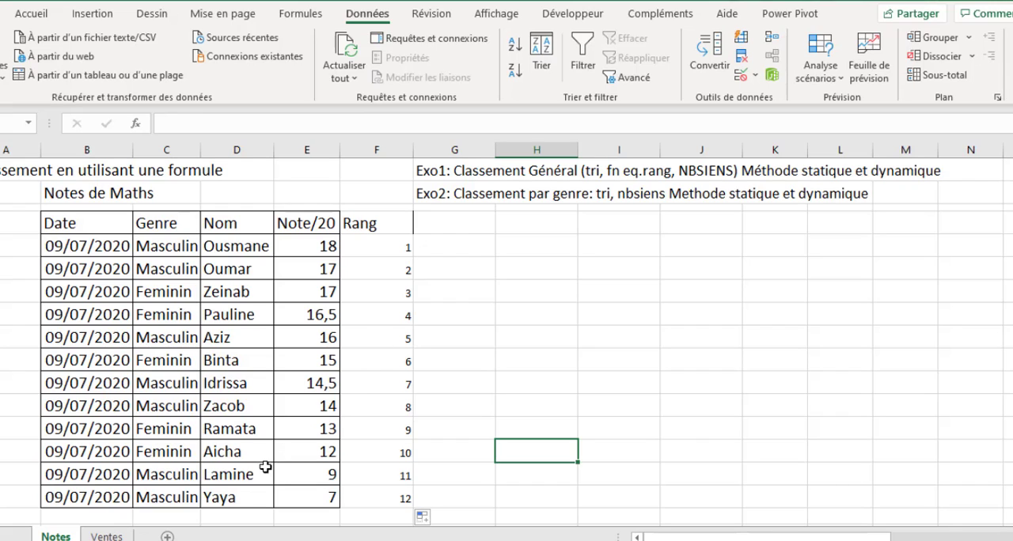
- Change the mark in E12 to 7 and the mark in E16 to 14
{"action": "left_click", "coordinate": [320, 499]}
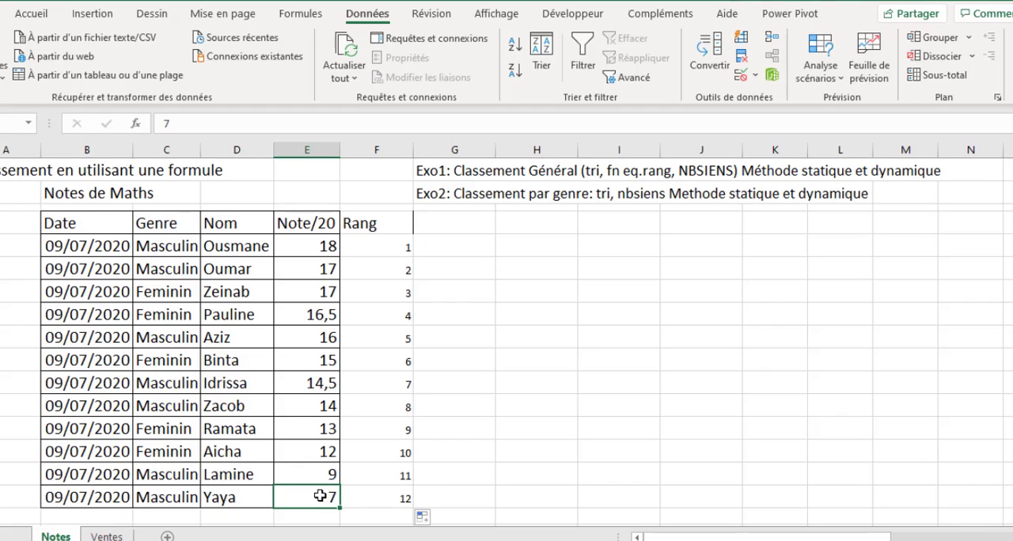
{"action": "left_click", "coordinate": [325, 407]}
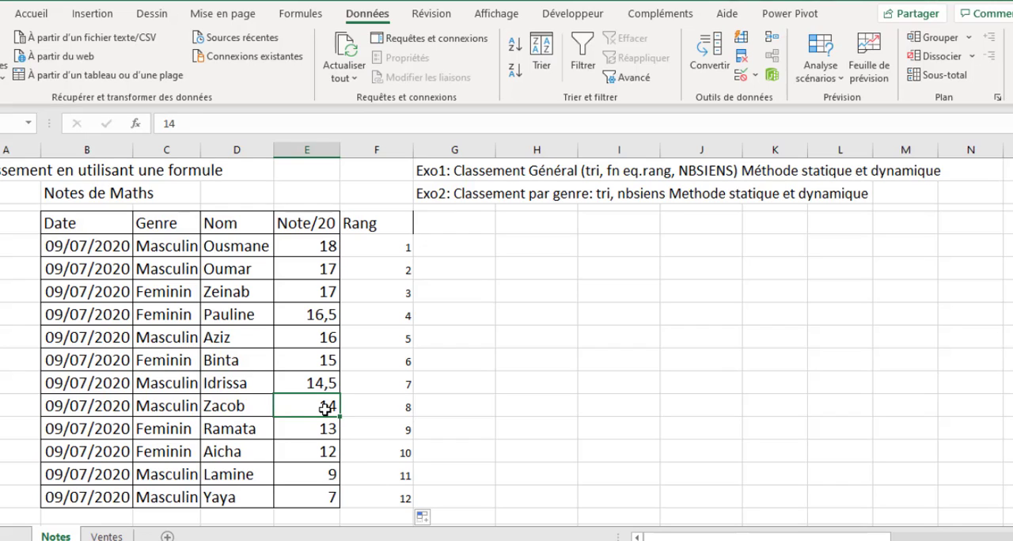
{"action": "key", "text": "Caps_Lock"}
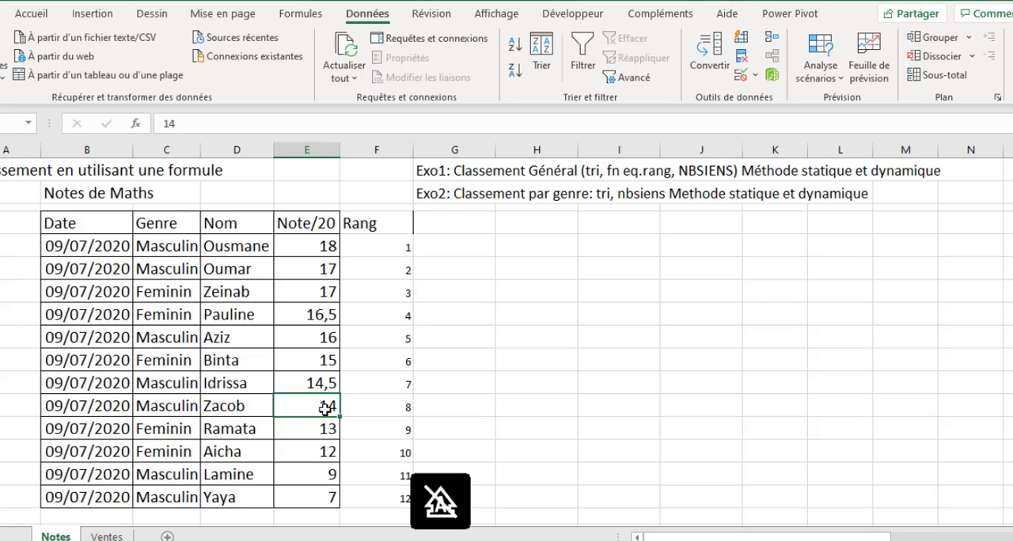
{"action": "key", "text": "Caps_Lock"}
{"action": "type", "text": "7"}
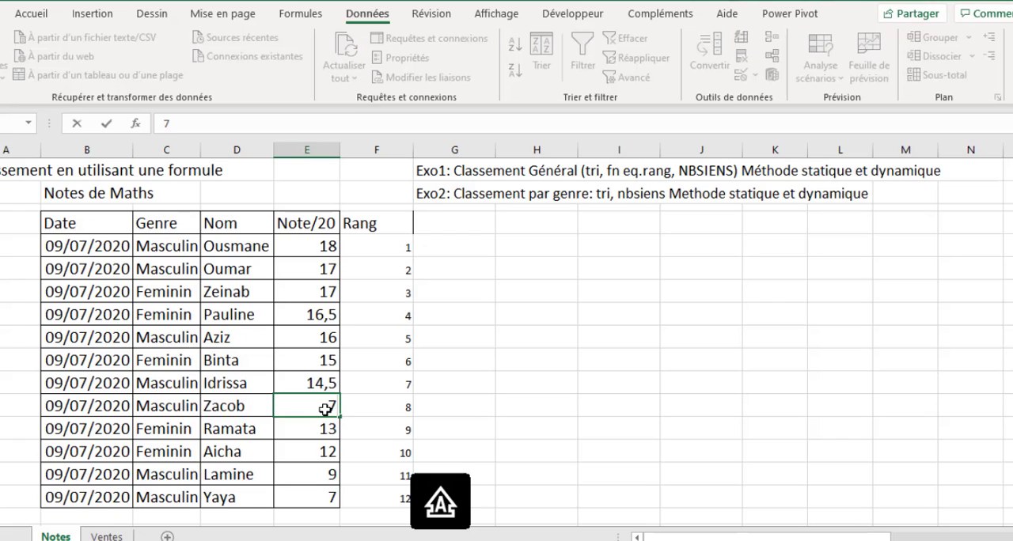
{"action": "left_click", "coordinate": [326, 503]}
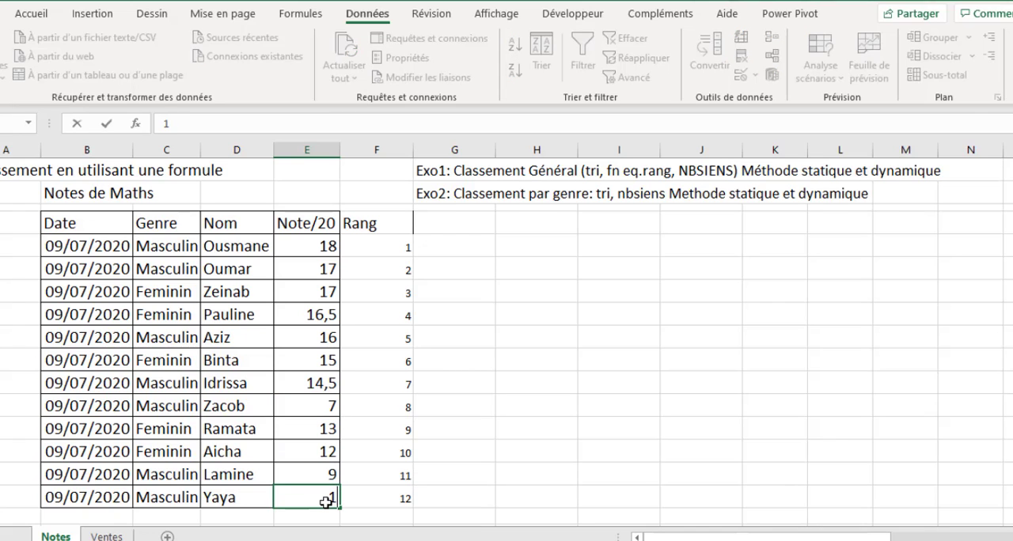
{"action": "type", "text": "14"}
{"action": "key", "text": "Return"}
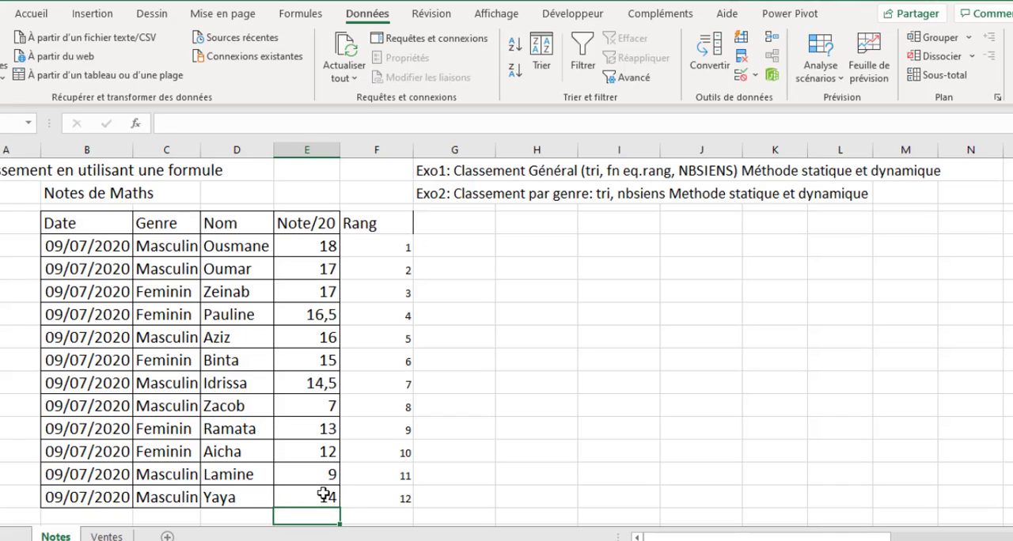
- Sort the table again by Note/20 in descending order and refill F5:F16 with ranks 1 to 12
{"action": "left_click", "coordinate": [324, 363]}
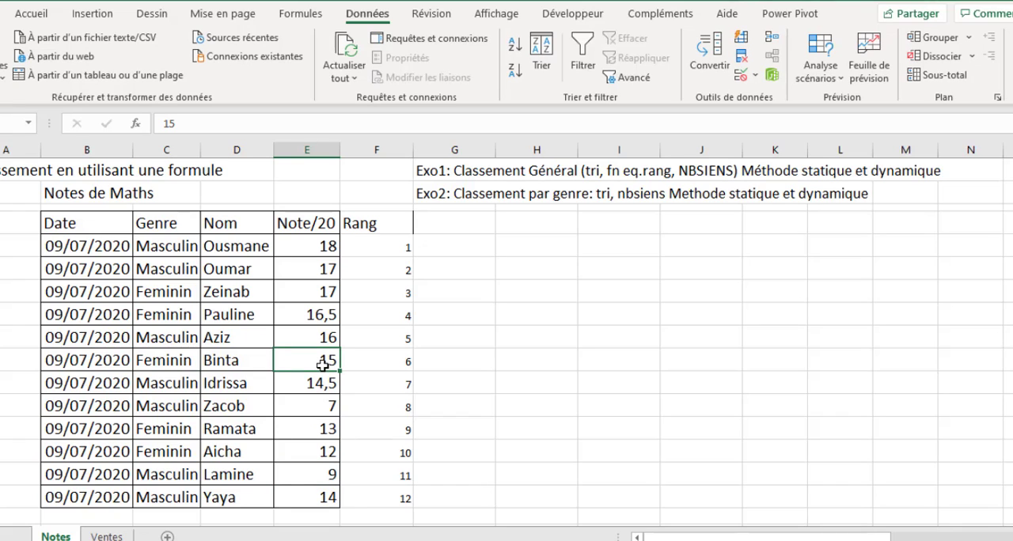
{"action": "left_click", "coordinate": [514, 71]}
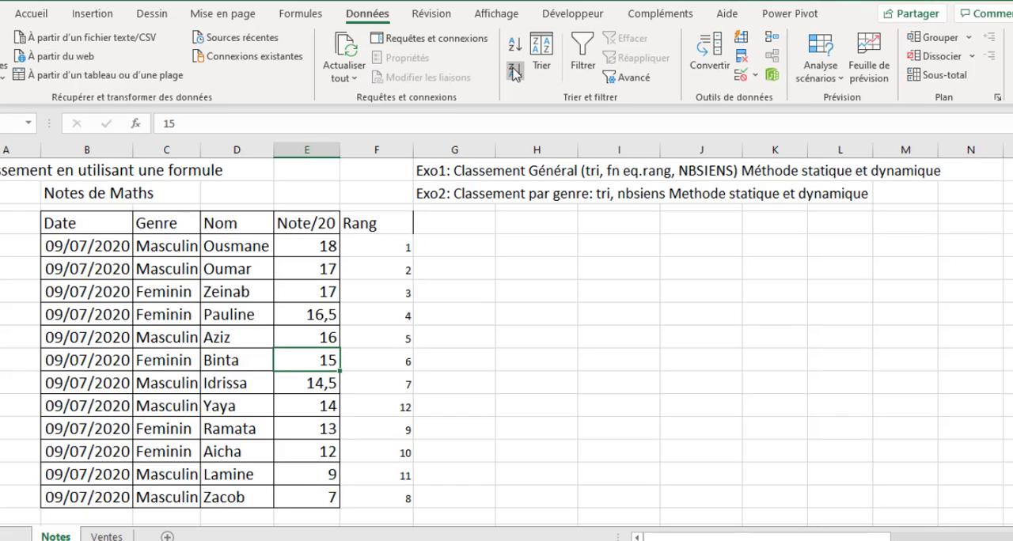
{"action": "left_click", "coordinate": [404, 249]}
{"action": "left_click_drag", "start_coordinate": [405, 259], "coordinate": [413, 501]}
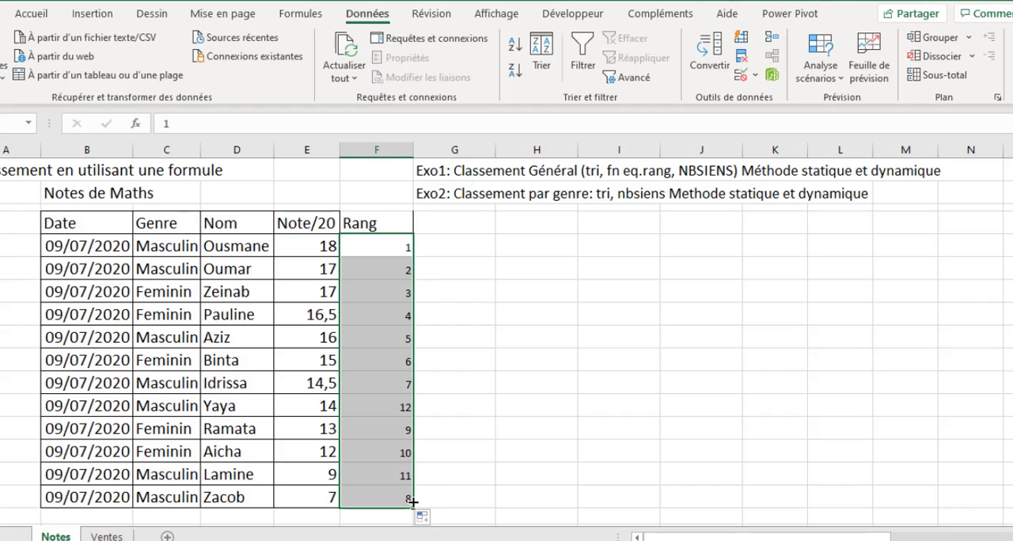
{"action": "left_click", "coordinate": [490, 474]}
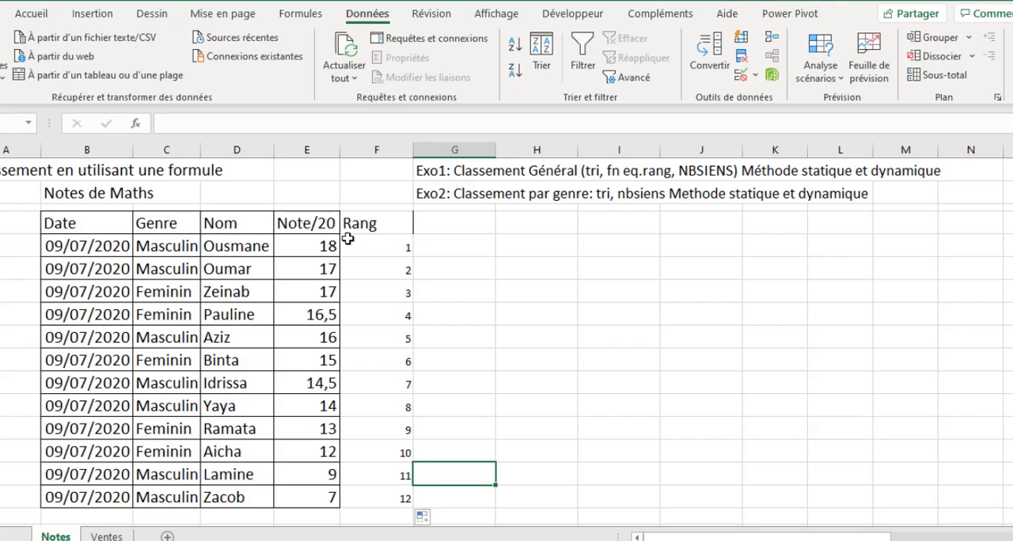
- Undo all the rank entries, mark changes and sorts back to the original unsorted table
{"action": "key", "text": "ctrl+z"}
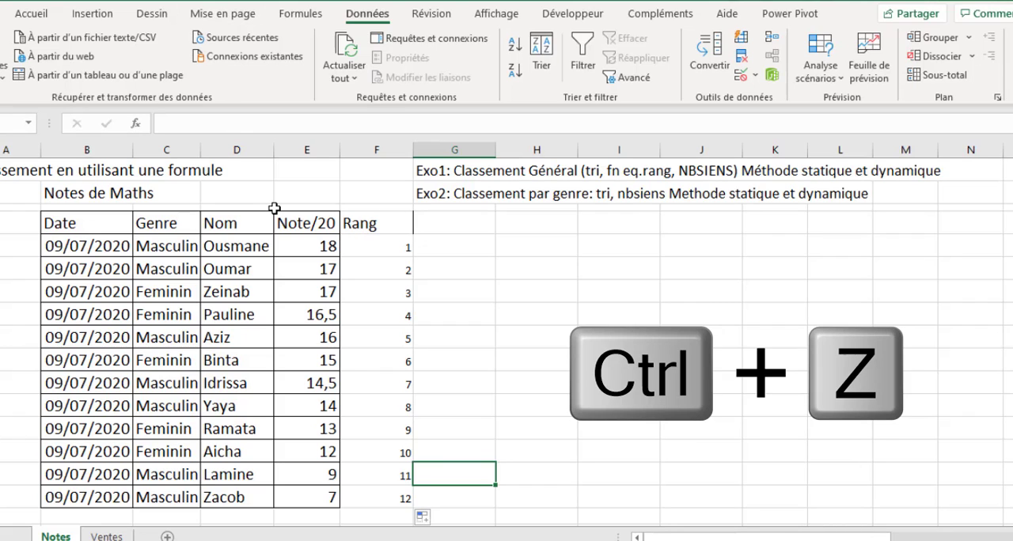
{"action": "key", "text": "ctrl+z"}
{"action": "key", "text": "ctrl+z"}
{"action": "key", "text": "ctrl+z"}
{"action": "key", "text": "ctrl+z"}
{"action": "key", "text": "ctrl+z"}
{"action": "key", "text": "ctrl+z"}
{"action": "key", "text": "ctrl+z"}
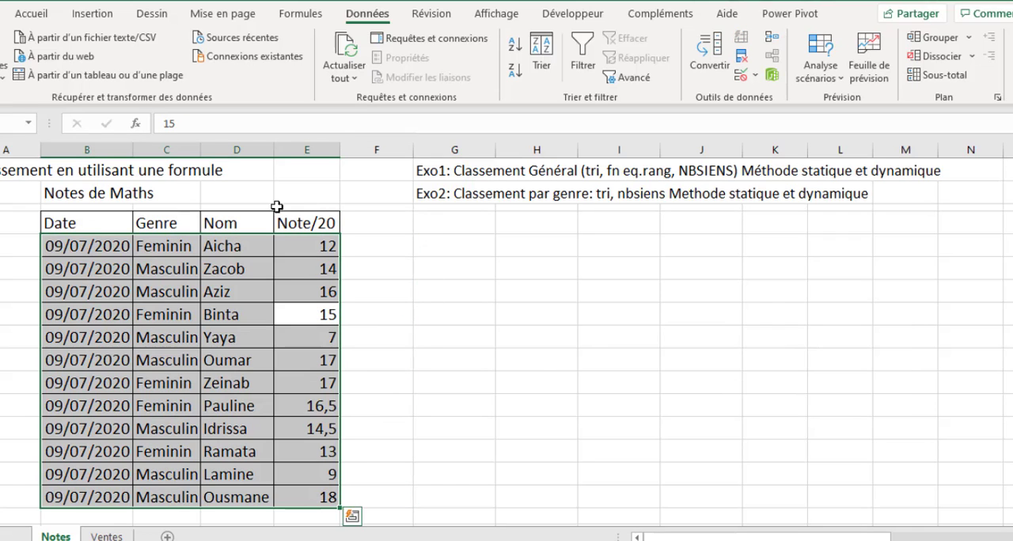
{"action": "left_click", "coordinate": [472, 372]}
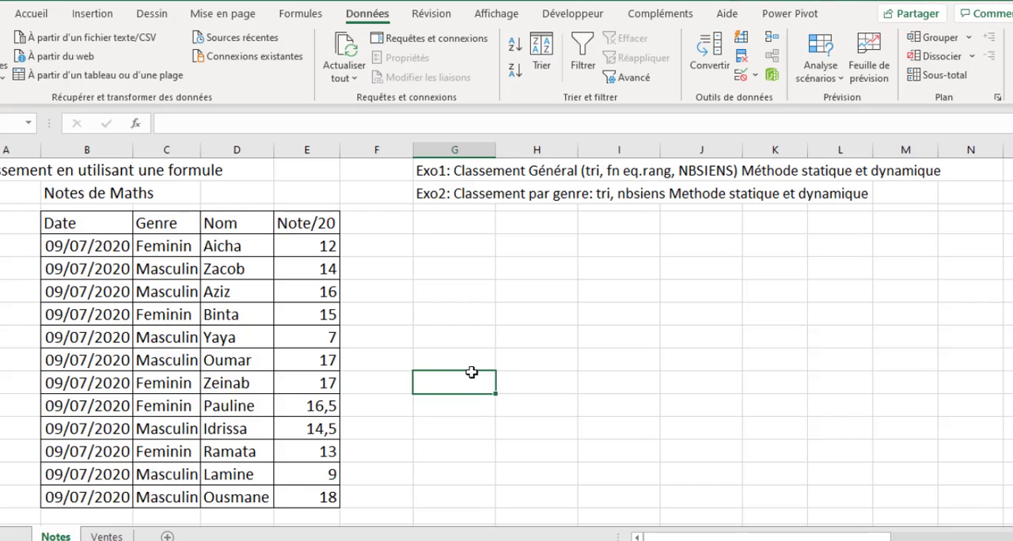
- Enter the header Rang in F4, beside Note/20
{"action": "left_click", "coordinate": [228, 247]}
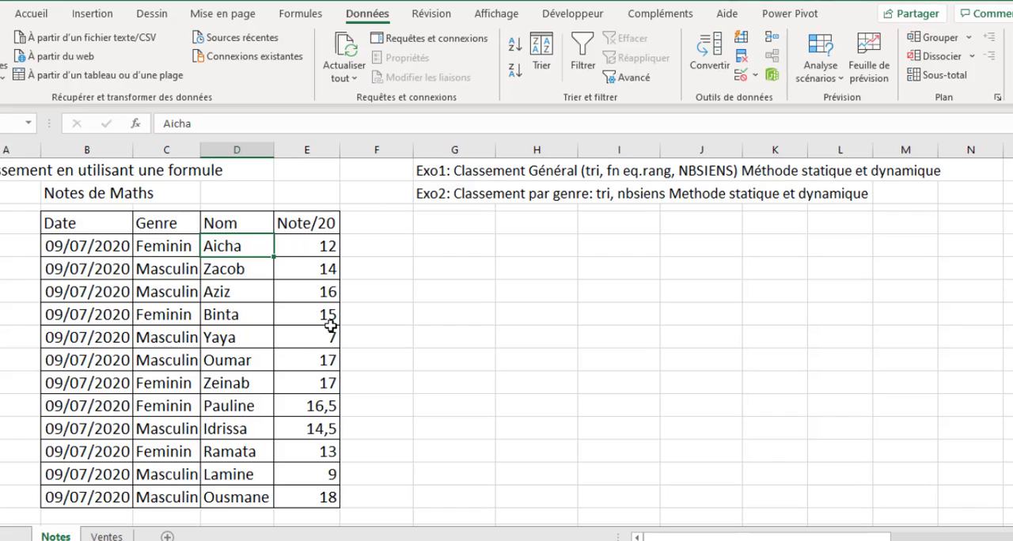
{"action": "left_click", "coordinate": [373, 223]}
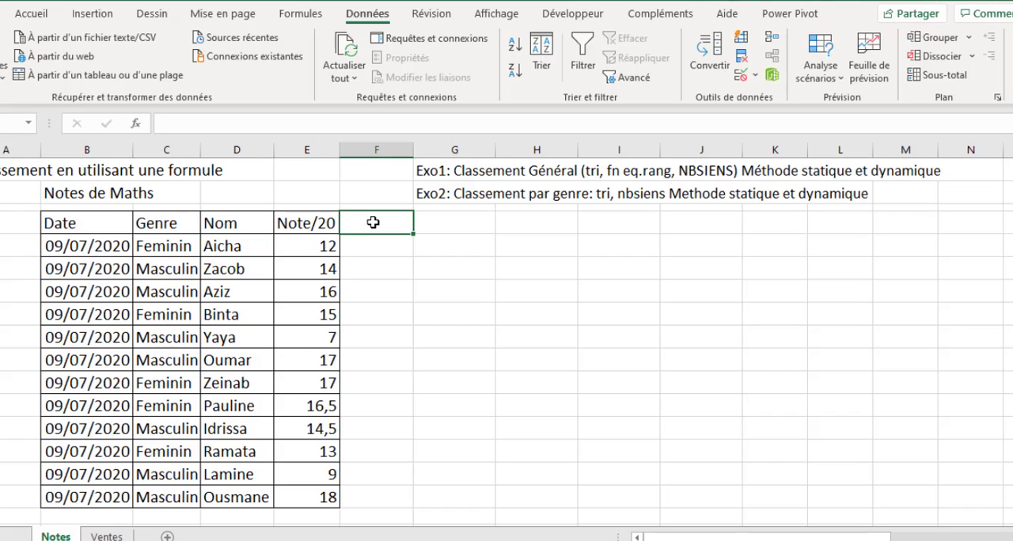
{"action": "type", "text": "r"}
{"action": "key", "text": "BackSpace"}
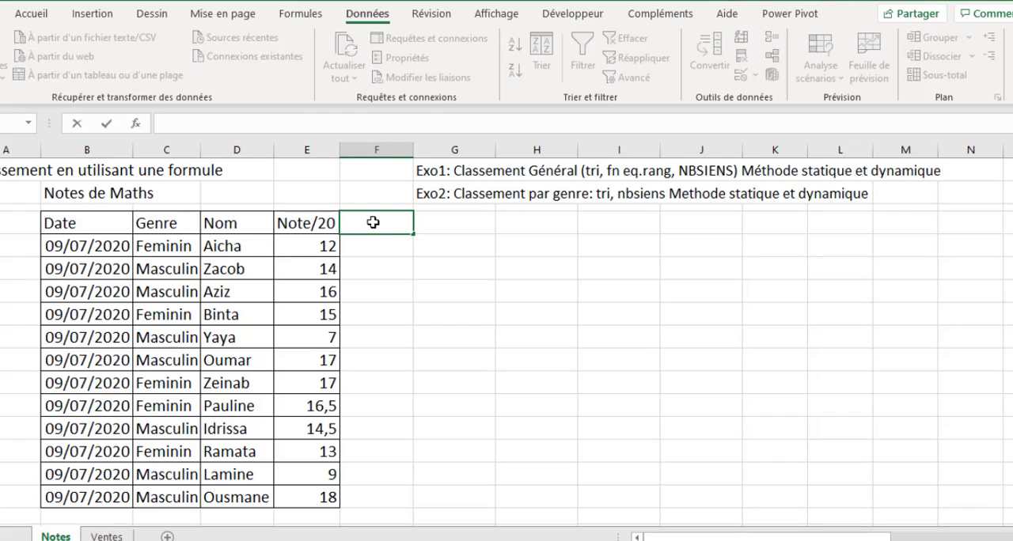
{"action": "type", "text": "Rang"}
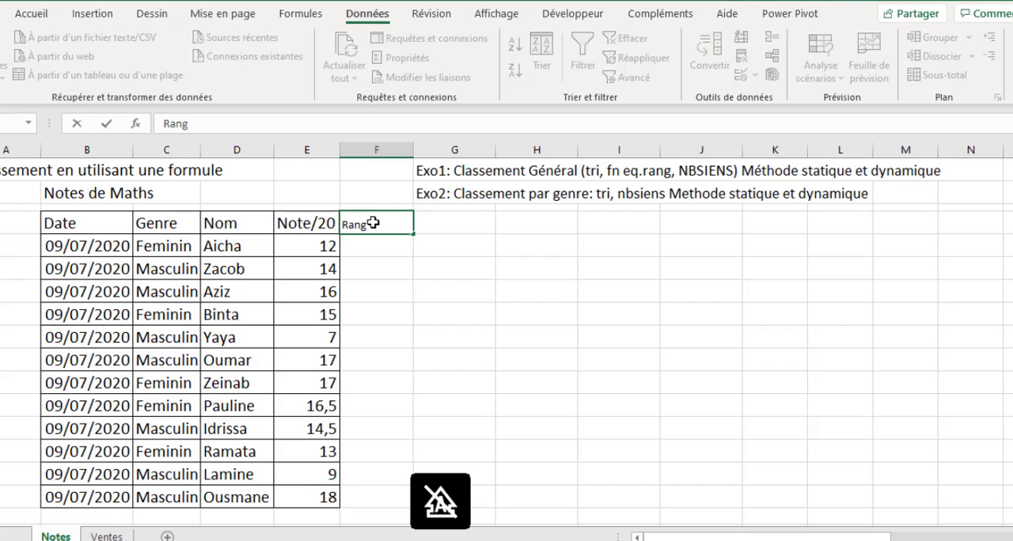
{"action": "key", "text": "Return"}
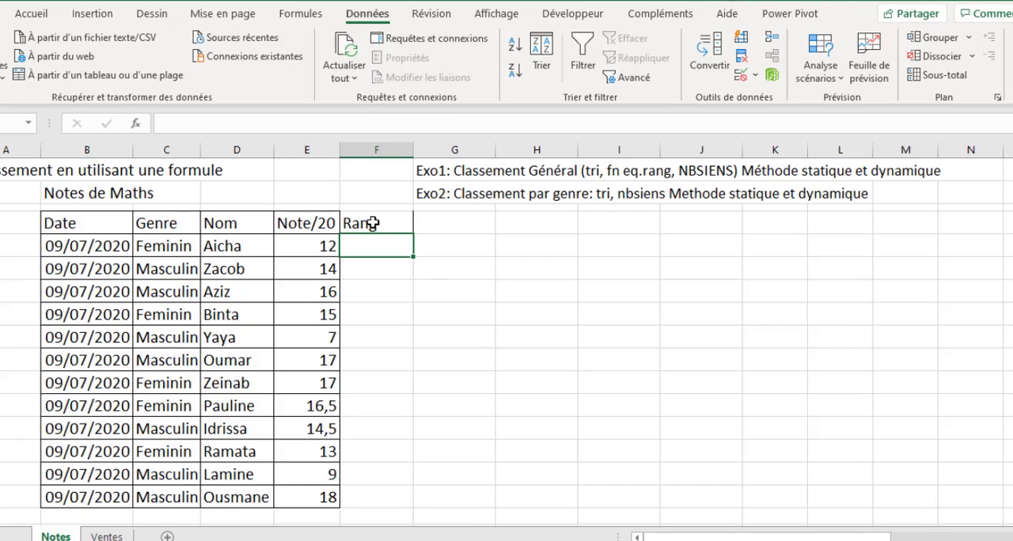
- Enter =EQUATION.RANG(E5;$E$5:$E$16) in F5 to rank the first student's mark, omitting the order argument
{"action": "type", "text": "="}
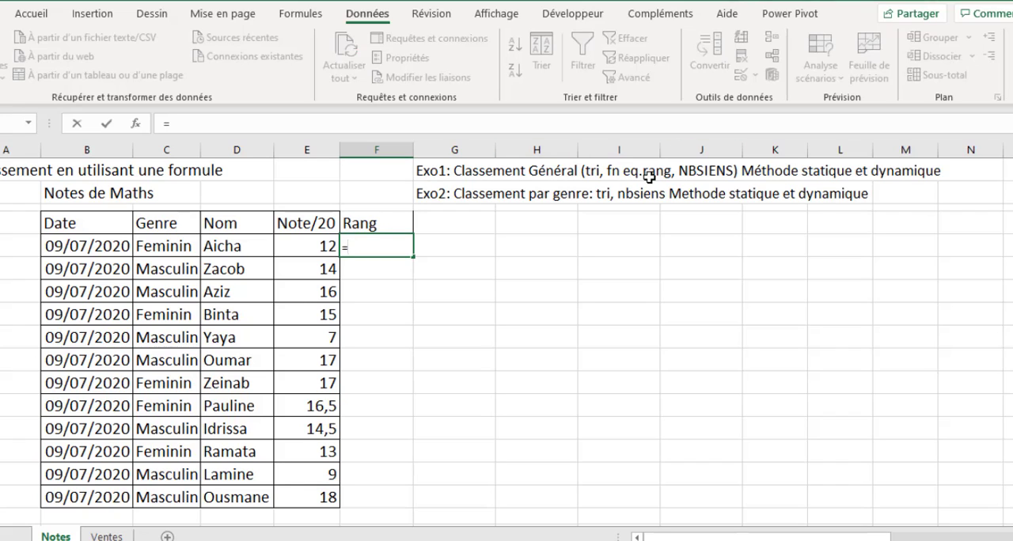
{"action": "type", "text": "eq"}
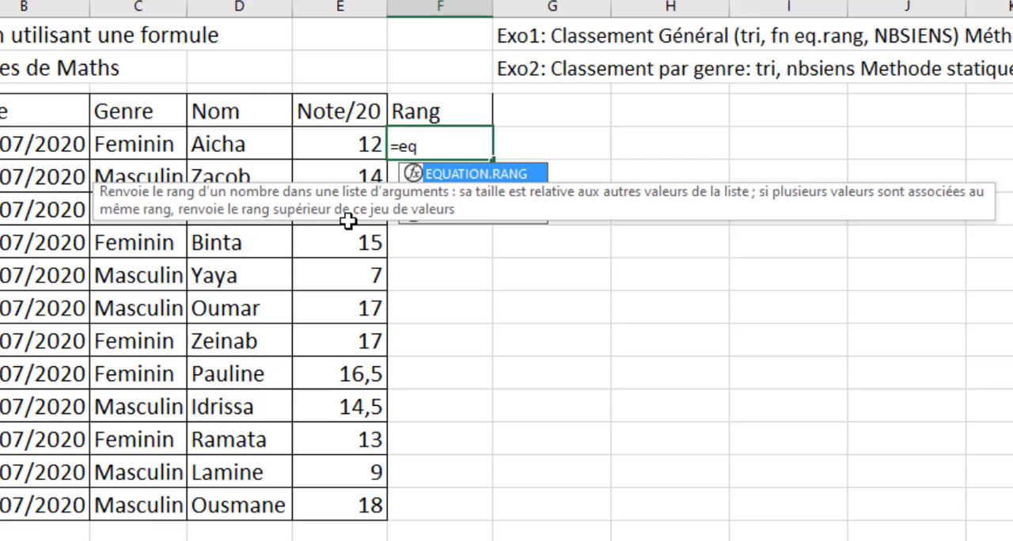
{"action": "key", "text": "Tab"}
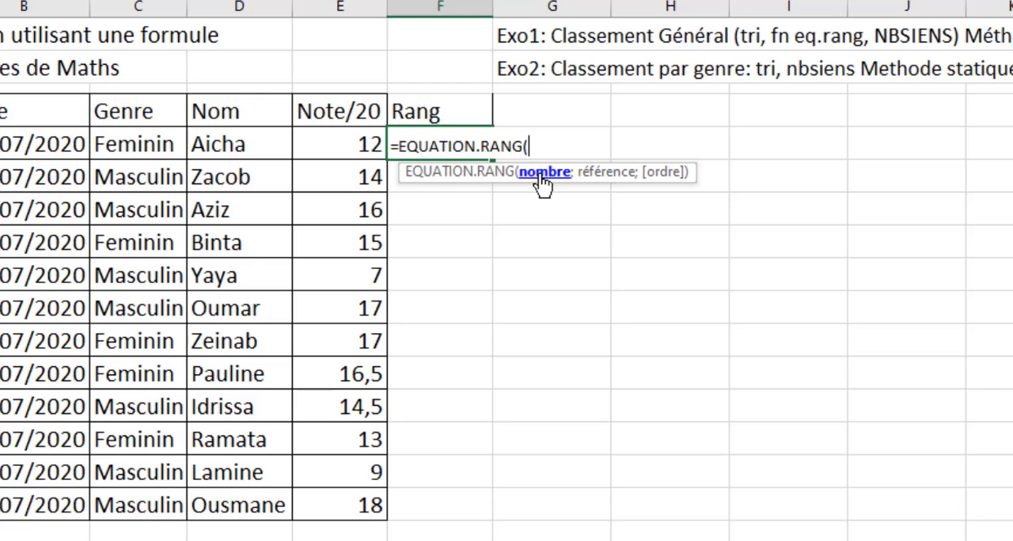
{"action": "left_click", "coordinate": [348, 146]}
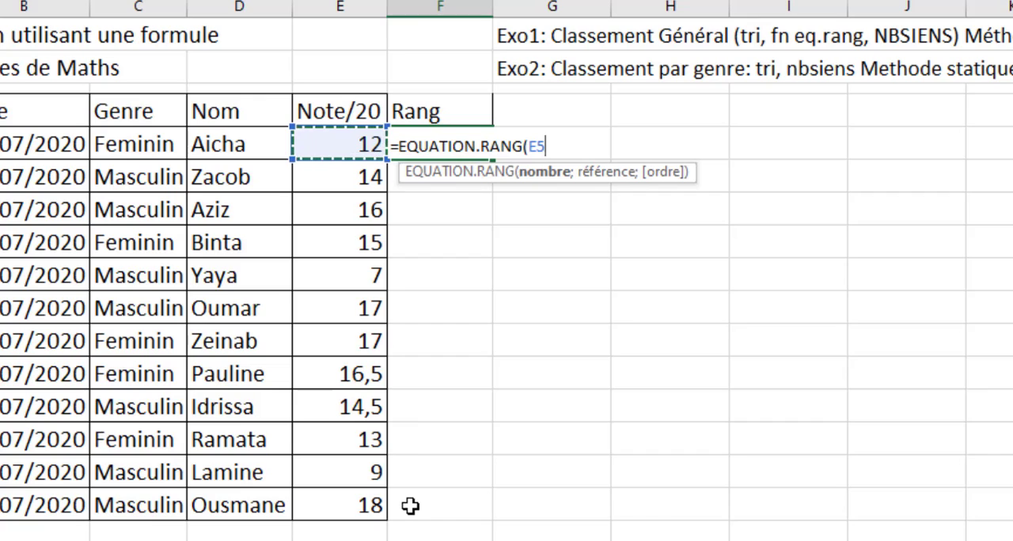
{"action": "type", "text": ";"}
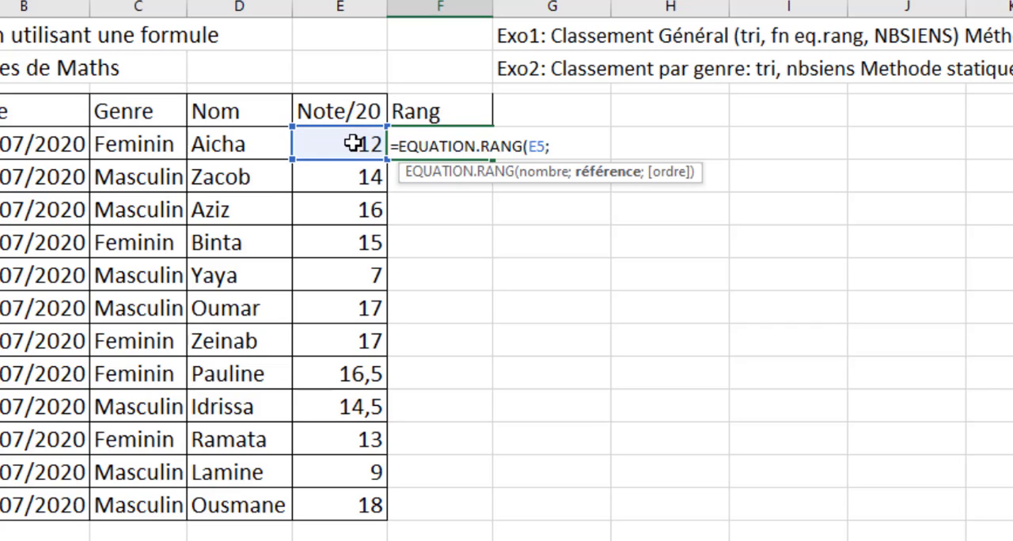
{"action": "left_click", "coordinate": [351, 144]}
{"action": "left_click_drag", "start_coordinate": [351, 144], "coordinate": [353, 497]}
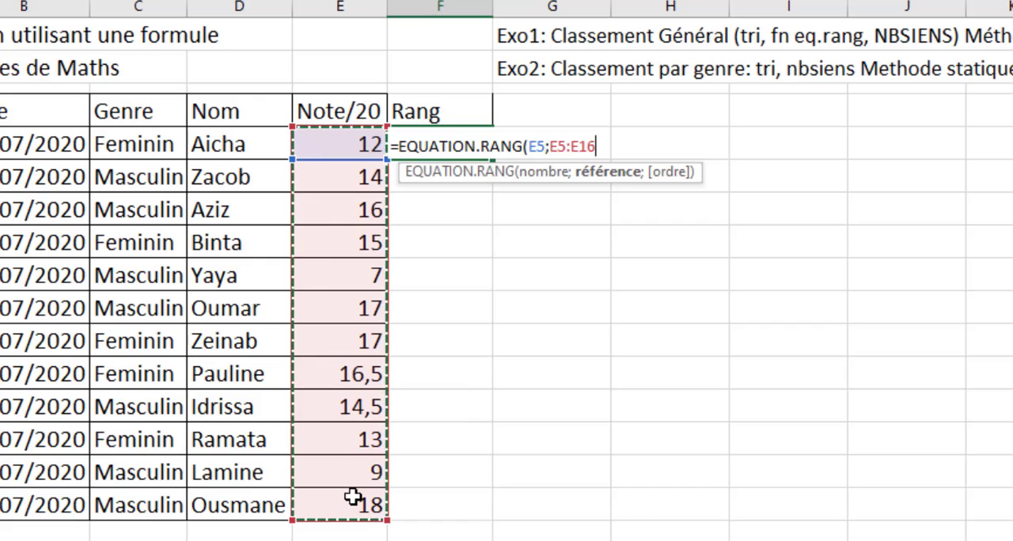
{"action": "key", "text": "F4"}
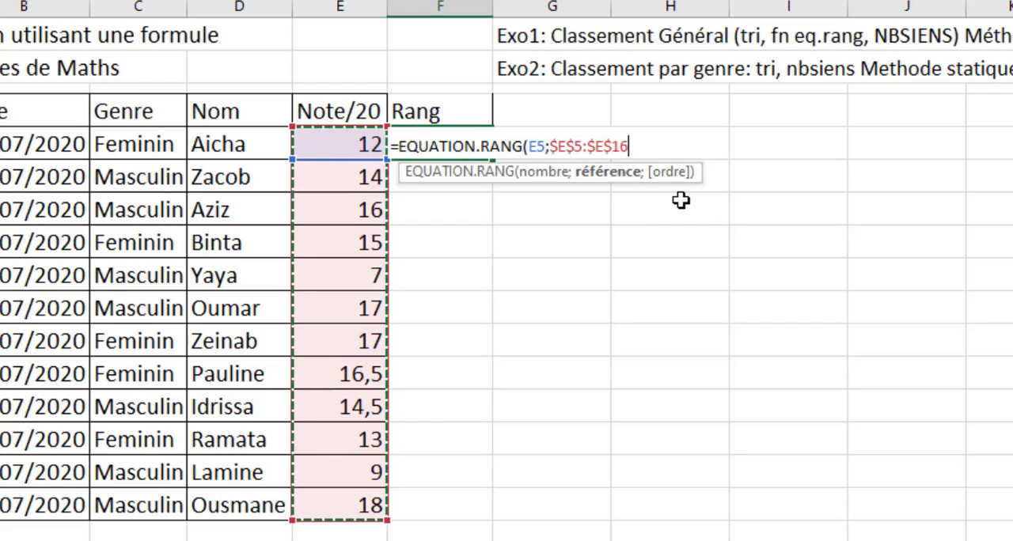
{"action": "type", "text": ";"}
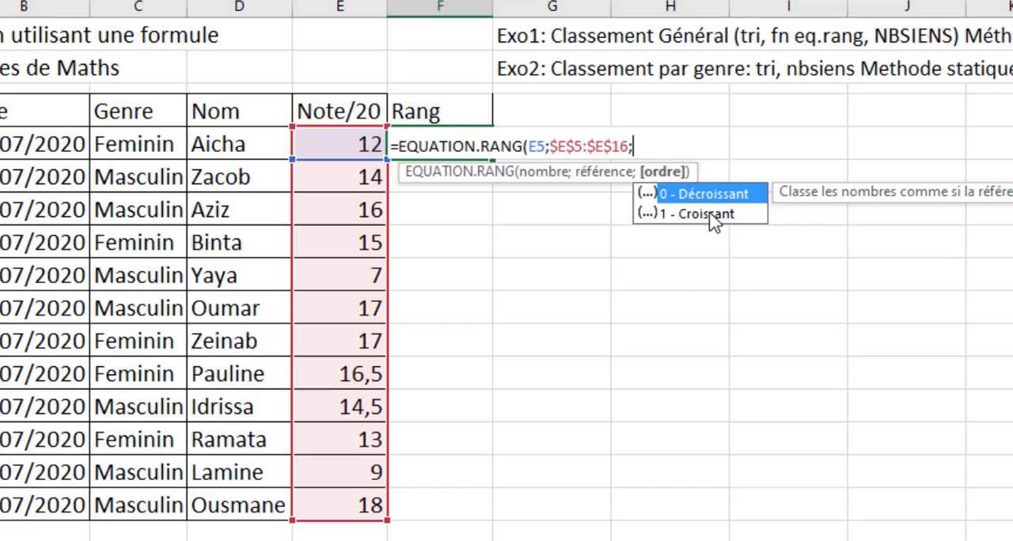
{"action": "key", "text": "BackSpace"}
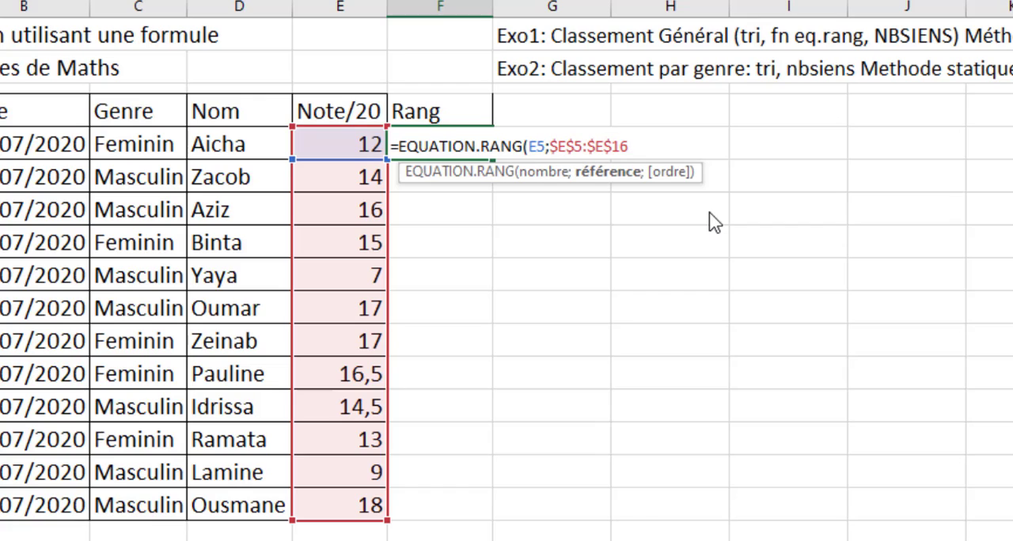
{"action": "type", "text": ")"}
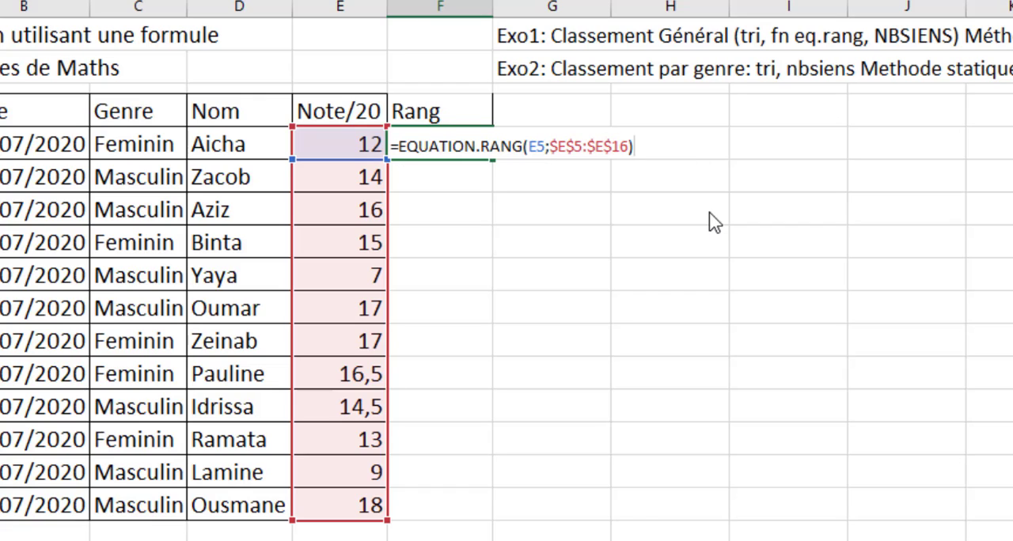
{"action": "key", "text": "ctrl+Return"}
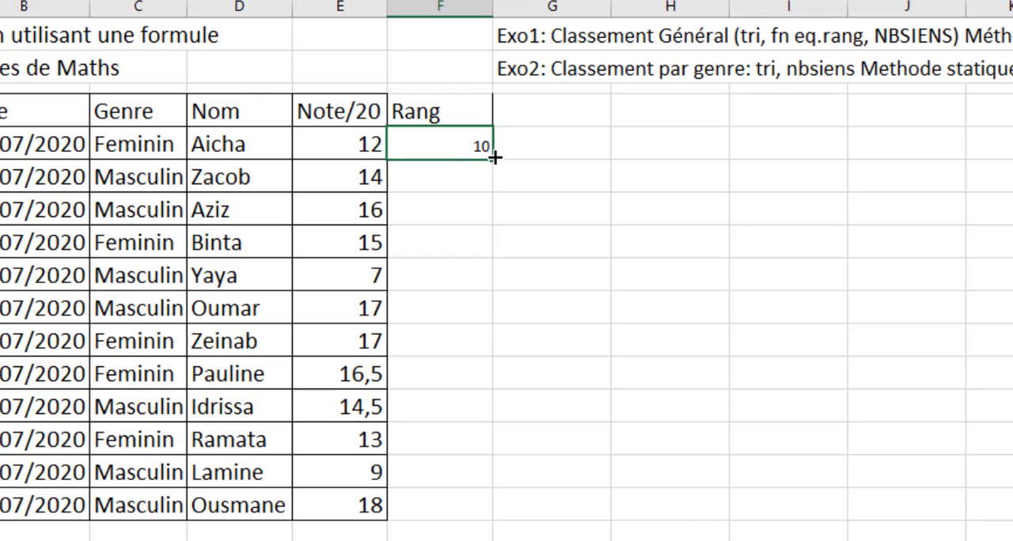
- Copy the EQUATION.RANG formula from F5 down to F16
{"action": "left_click_drag", "start_coordinate": [494, 157], "coordinate": [486, 513]}
{"action": "left_click", "coordinate": [613, 448]}
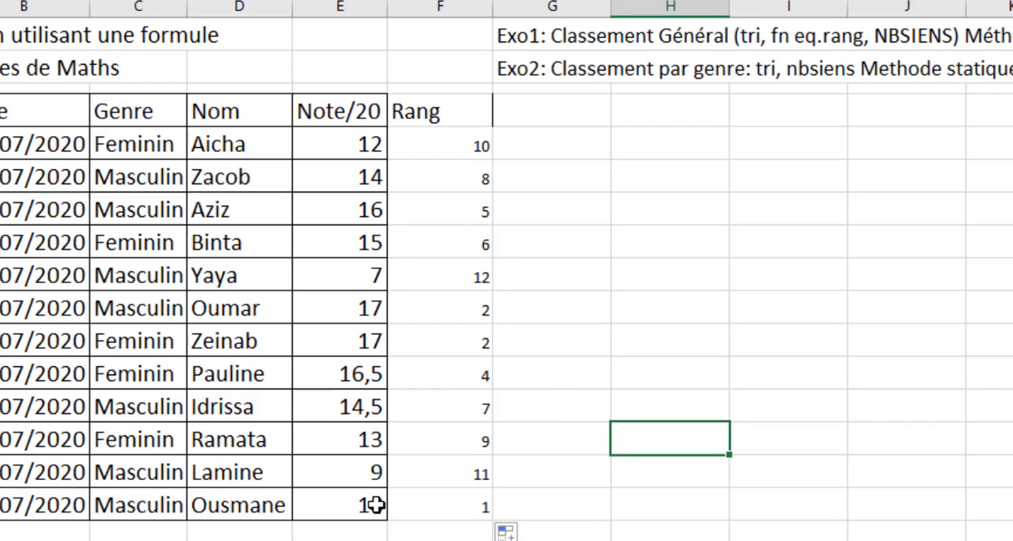
{"action": "left_click", "coordinate": [472, 509]}
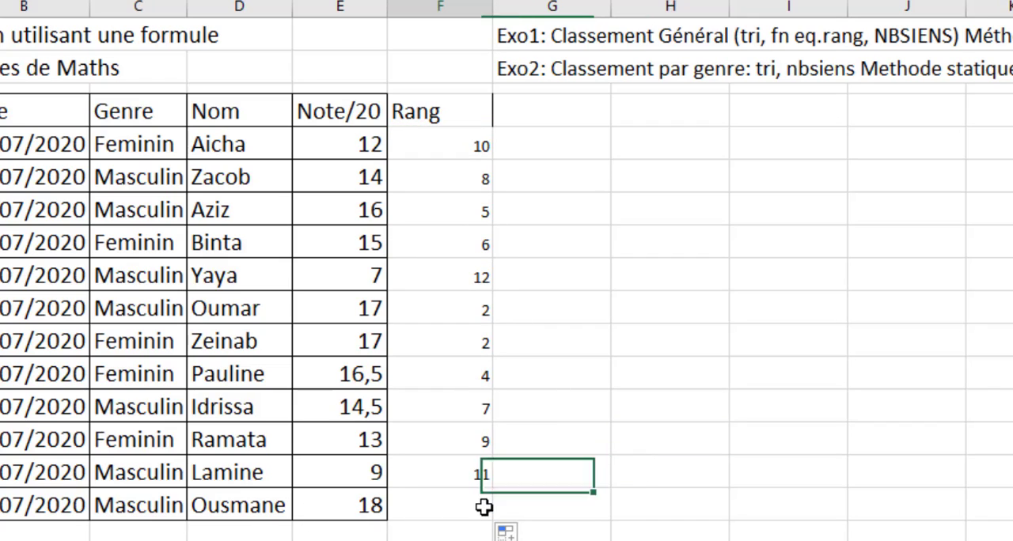
- Compare the ranks in column F with the marks in column E, especially the equal marks in E10:E11
{"action": "left_click", "coordinate": [361, 319]}
{"action": "left_click_drag", "start_coordinate": [361, 319], "coordinate": [369, 337]}
{"action": "left_click_drag", "start_coordinate": [456, 307], "coordinate": [482, 338]}
{"action": "key", "text": "ctrl+d"}
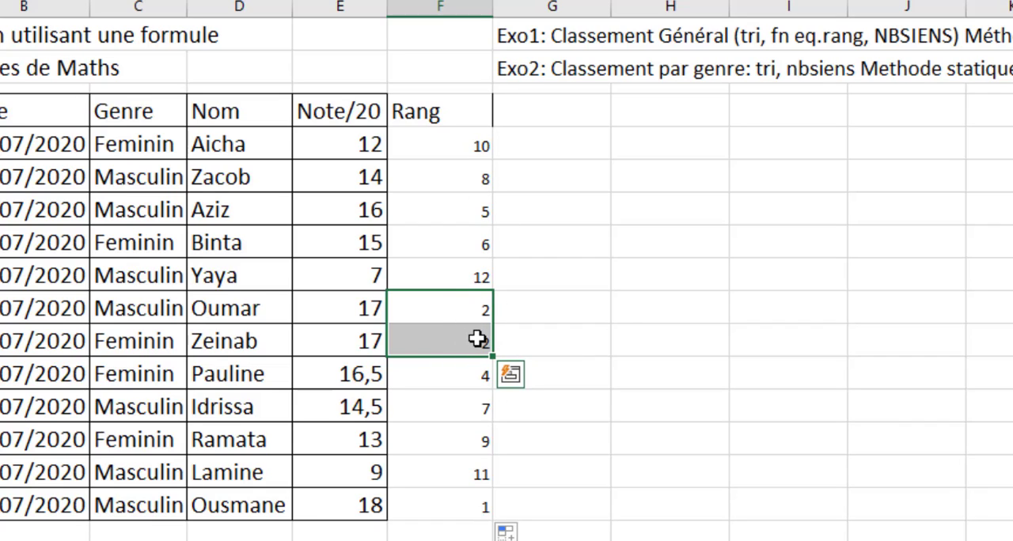
{"action": "left_click", "coordinate": [482, 376]}
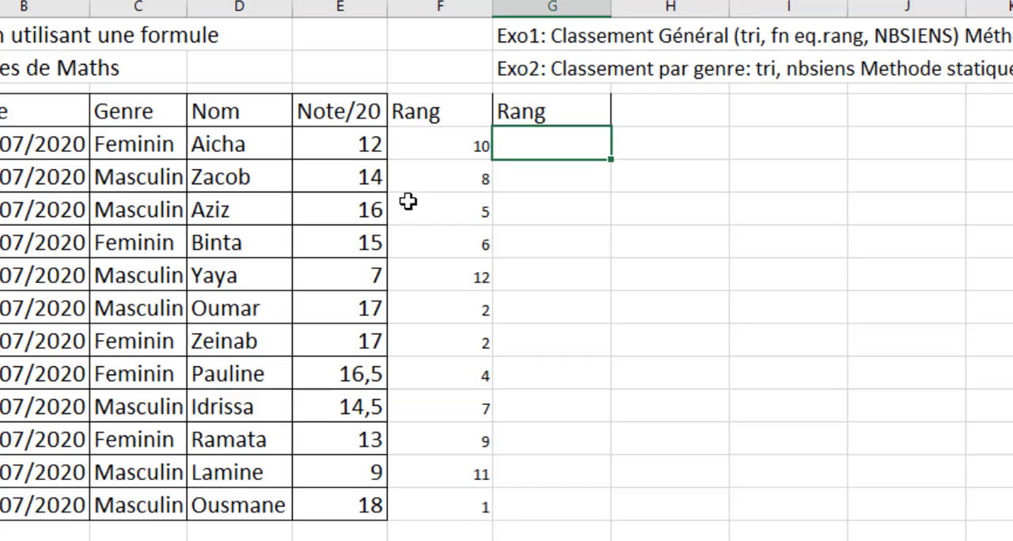
{"action": "left_click", "coordinate": [457, 145]}
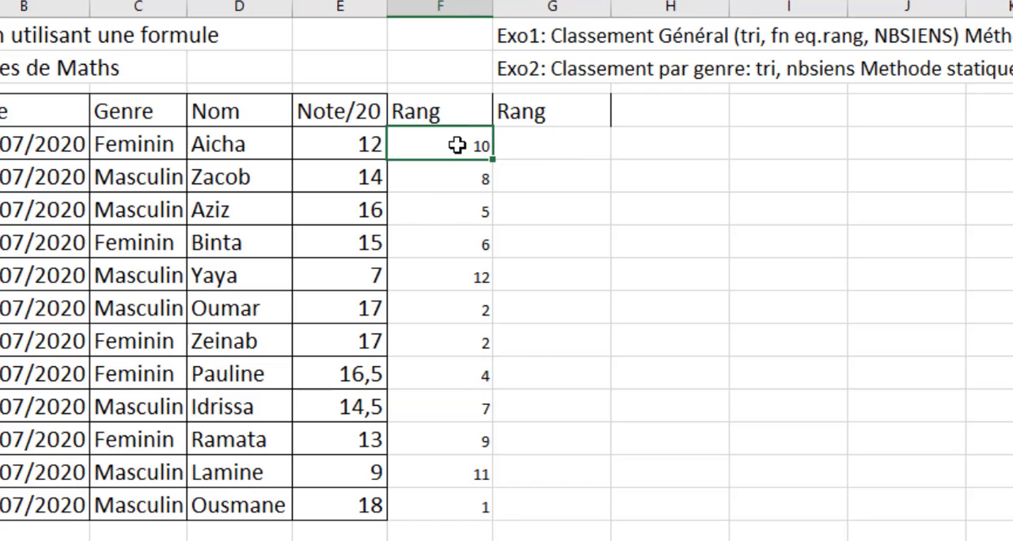
{"action": "left_click", "coordinate": [367, 143]}
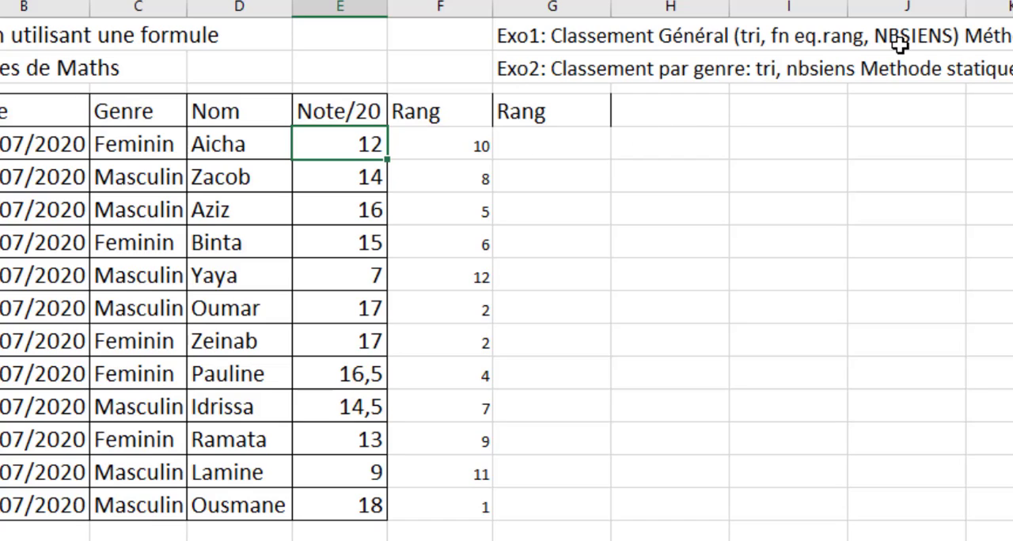
- Start an NB.SI.ENS formula in G5 with the marks $E$5:$E$16 as its absolute criteria range
{"action": "left_click", "coordinate": [558, 145]}
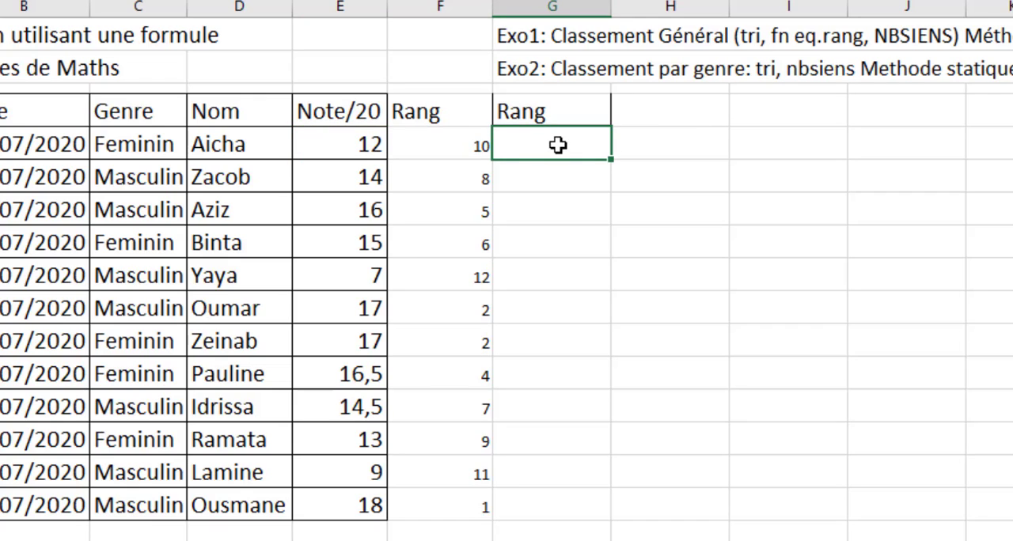
{"action": "type", "text": "=nb"}
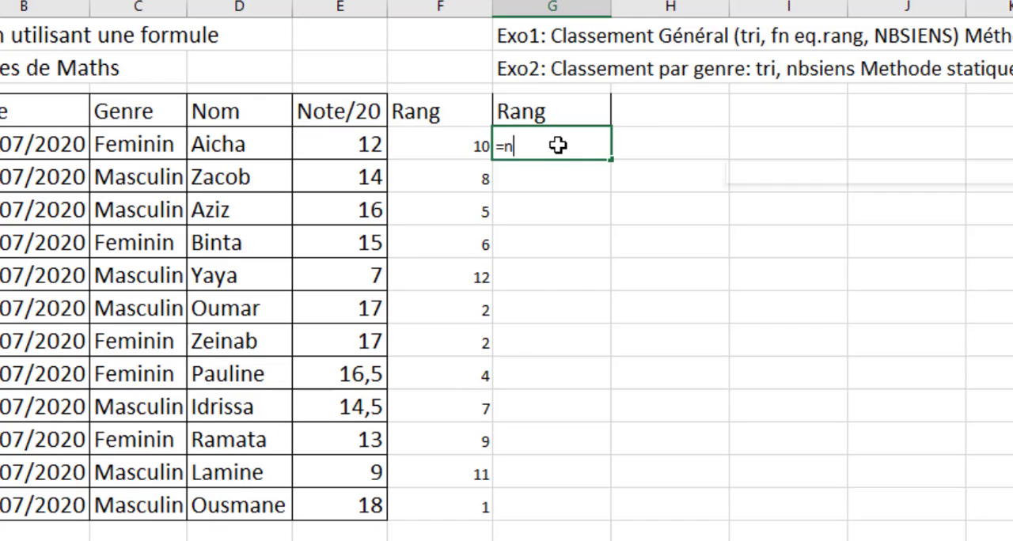
{"action": "key", "text": "Down"}
{"action": "key", "text": "Down"}
{"action": "key", "text": "Down"}
{"action": "key", "text": "Down"}
{"action": "key", "text": "Down"}
{"action": "key", "text": "Down"}
{"action": "key", "text": "Down"}
{"action": "key", "text": "Down"}
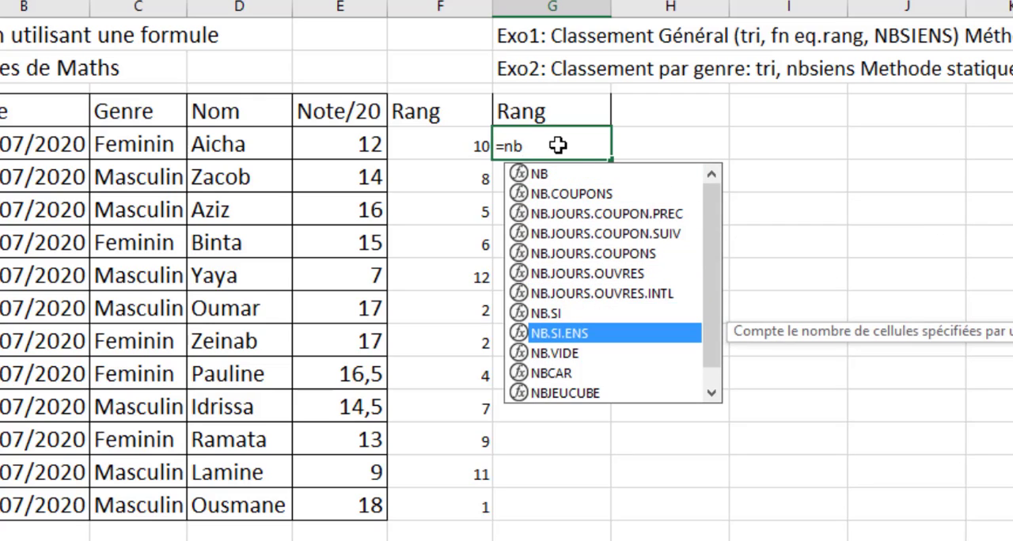
{"action": "key", "text": "Tab"}
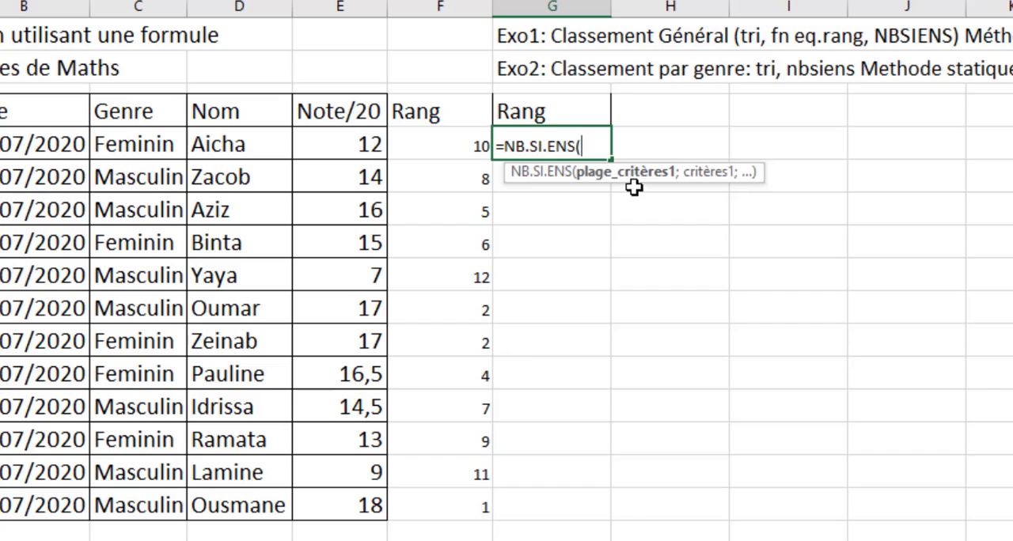
{"action": "left_click_drag", "start_coordinate": [369, 142], "coordinate": [353, 495]}
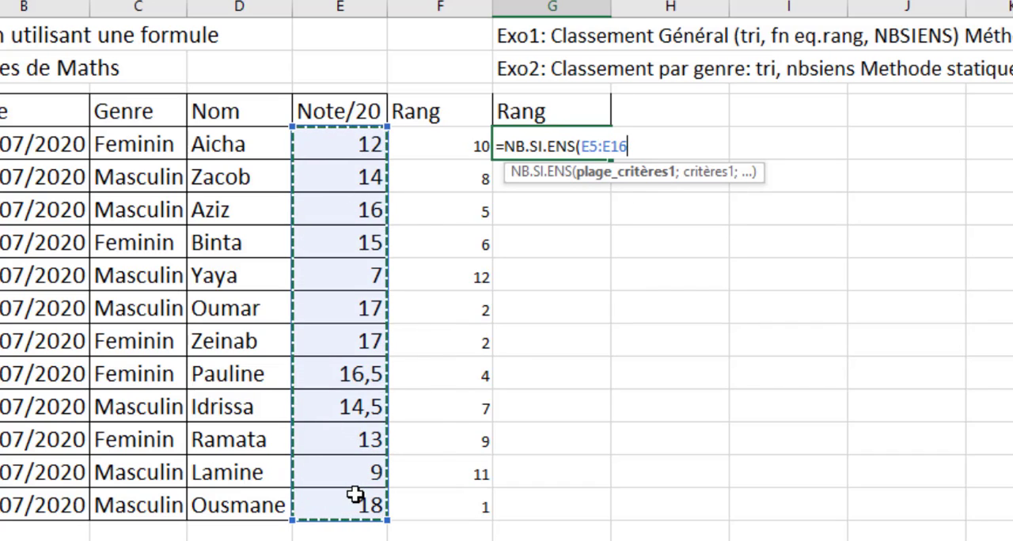
{"action": "key", "text": "F4"}
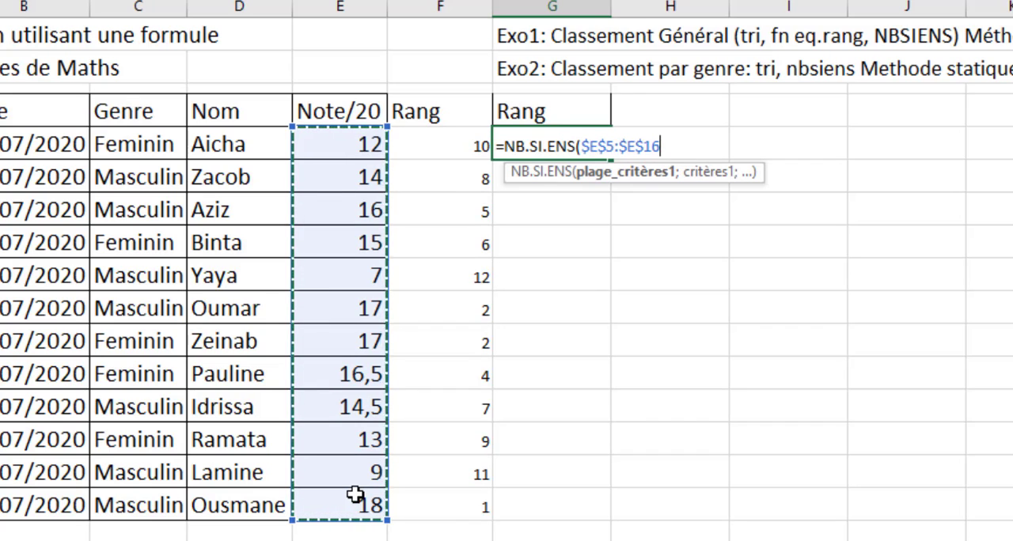
- Add the criterion ">"&E5 to the NB.SI.ENS formula in G5 and complete it
{"action": "type", "text": ";"}
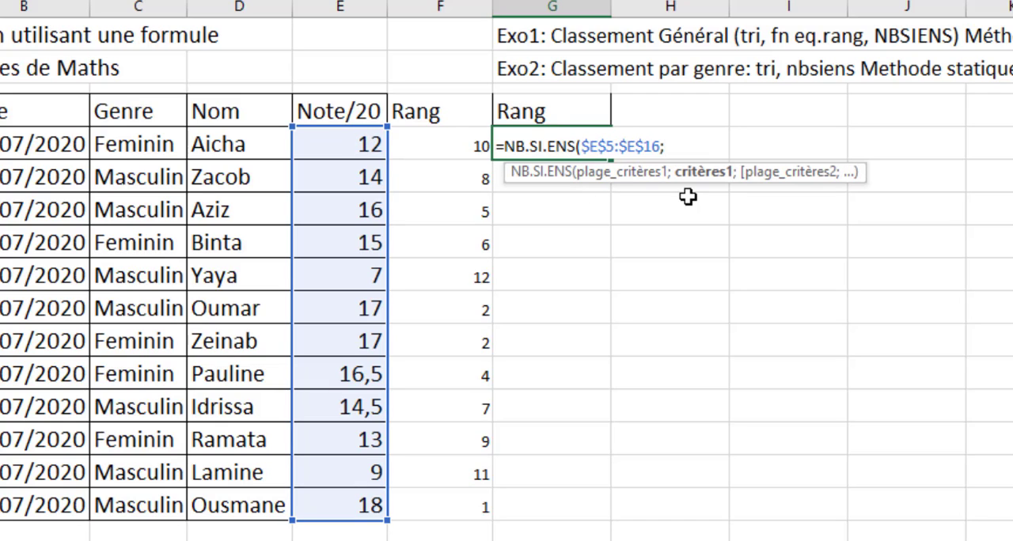
{"action": "type", "text": "\">\"&"}
{"action": "left_click", "coordinate": [368, 144]}
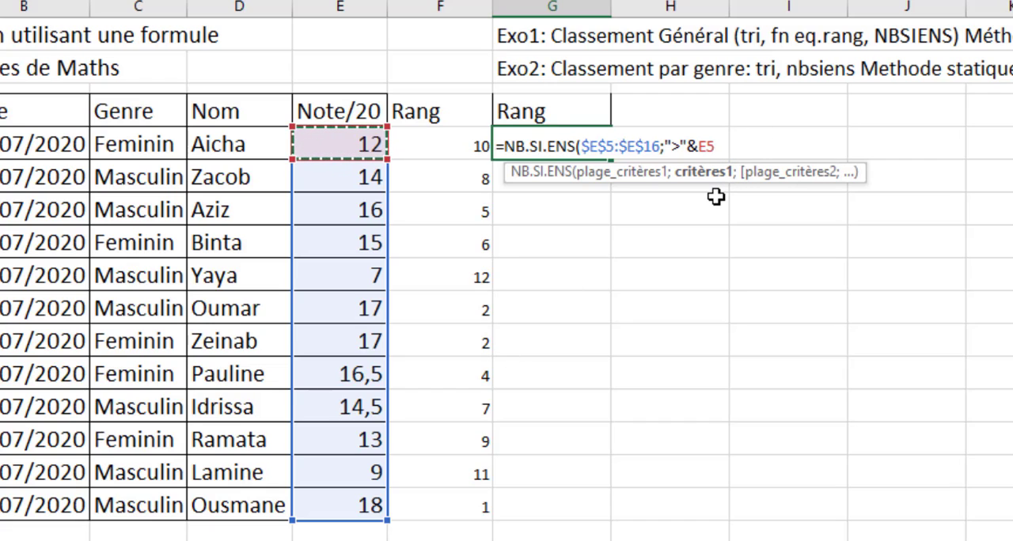
{"action": "type", "text": ")"}
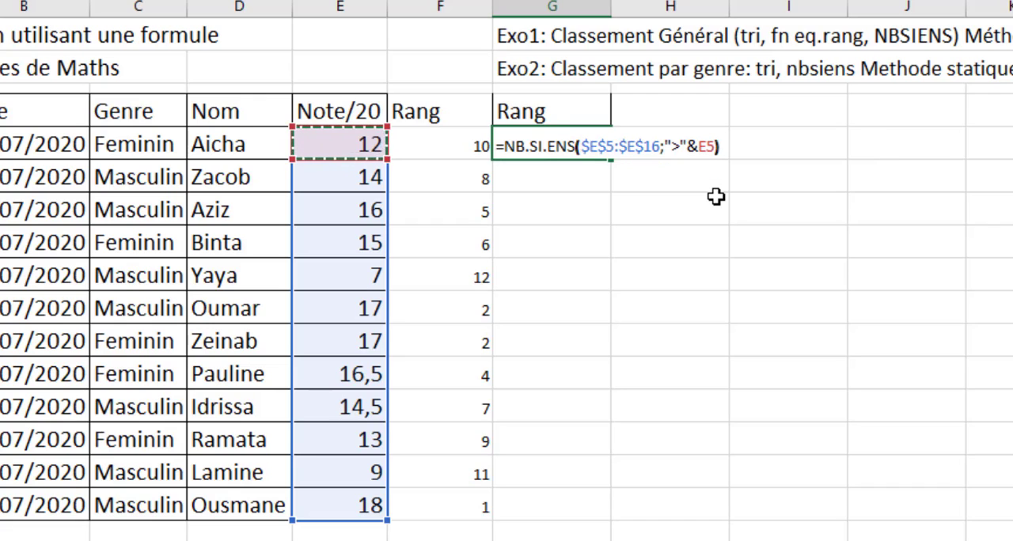
{"action": "key", "text": "ctrl+Return"}
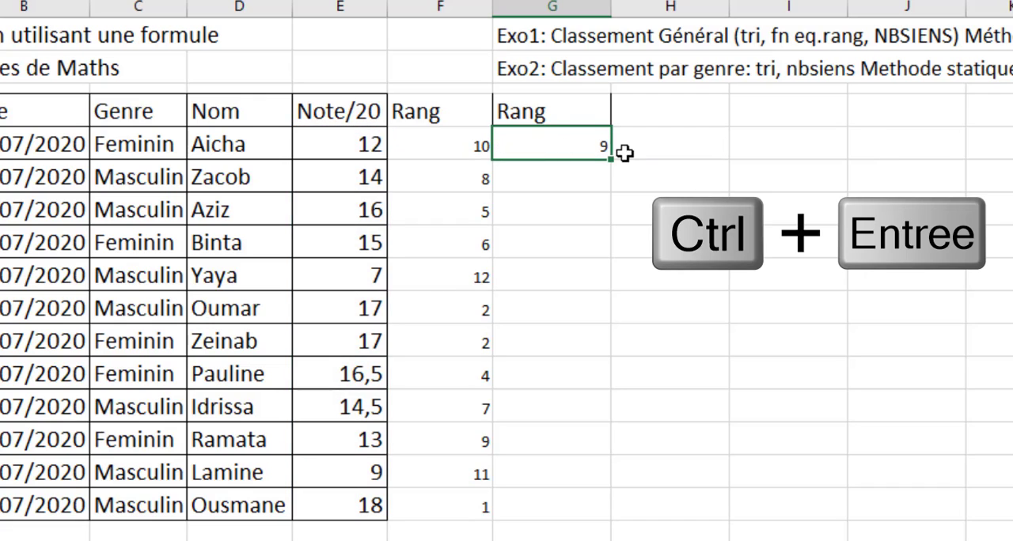
- Copy the NB.SI.ENS formula from G5 down to G16 and check the last row's value against its mark
{"action": "left_click_drag", "start_coordinate": [610, 159], "coordinate": [578, 512]}
{"action": "left_click", "coordinate": [765, 436]}
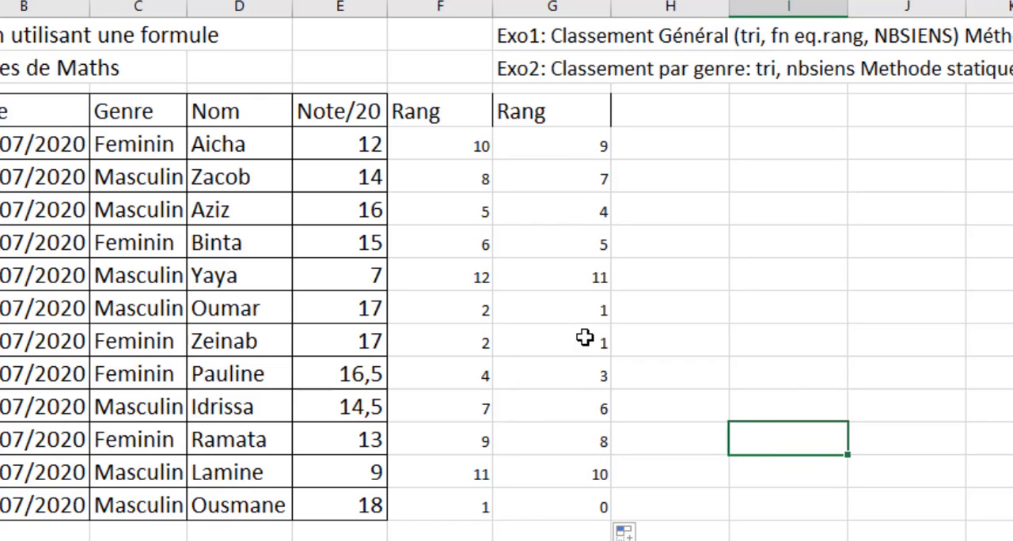
{"action": "left_click", "coordinate": [375, 508]}
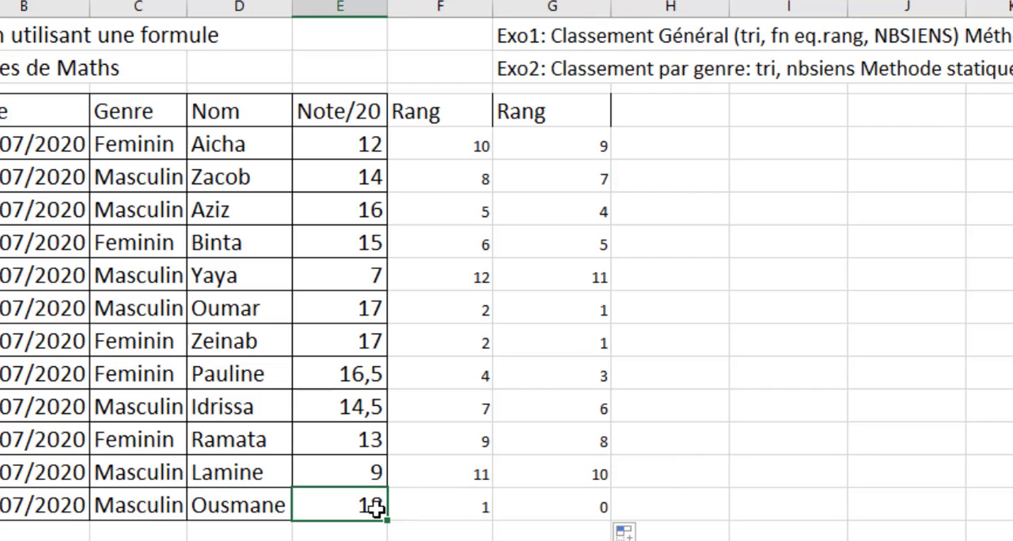
{"action": "left_click", "coordinate": [595, 507]}
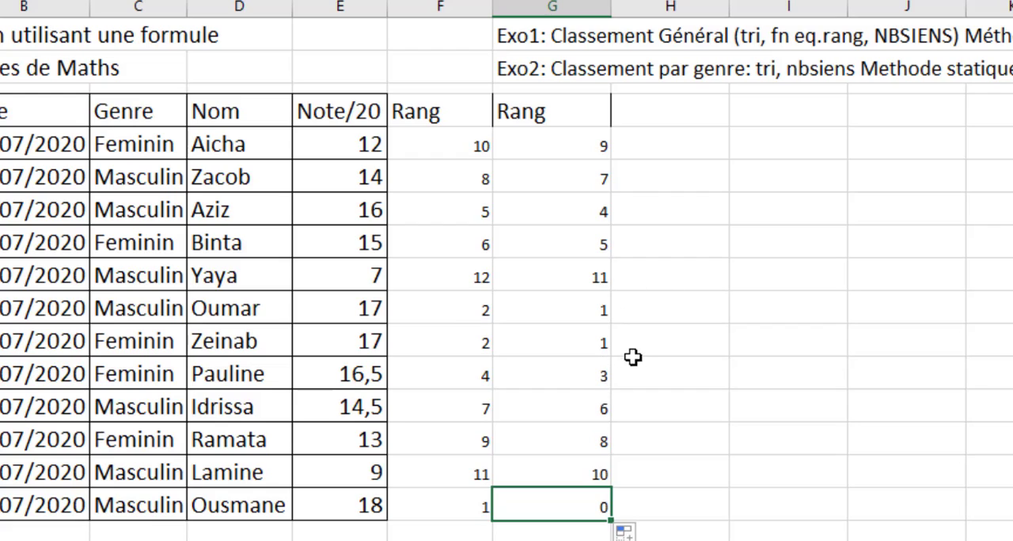
- Examine the ranks in column G for the students with equal marks in rows 10 and 11
{"action": "key", "text": "Up"}
{"action": "key", "text": "Up"}
{"action": "key", "text": "Up"}
{"action": "left_click", "coordinate": [603, 347]}
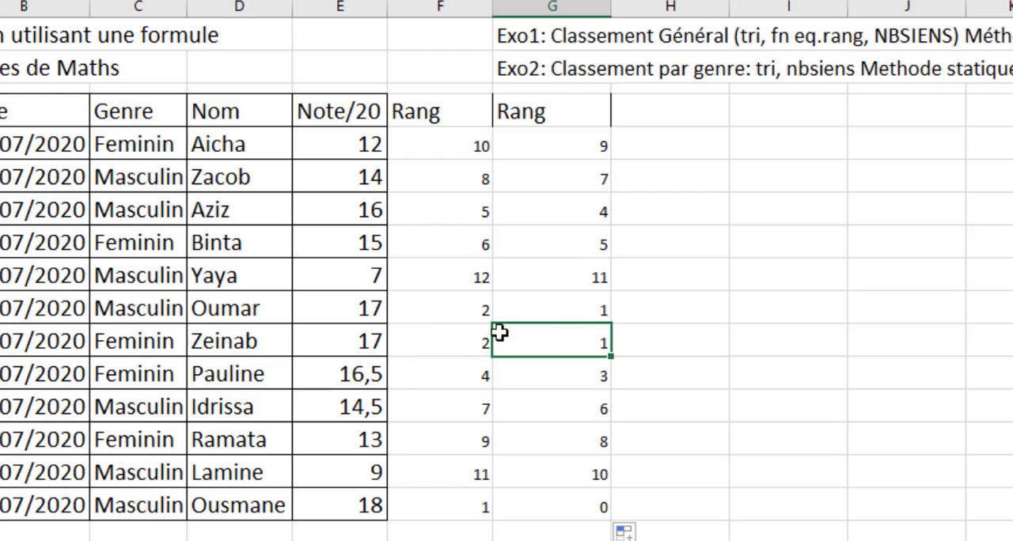
{"action": "key", "text": "Delete"}
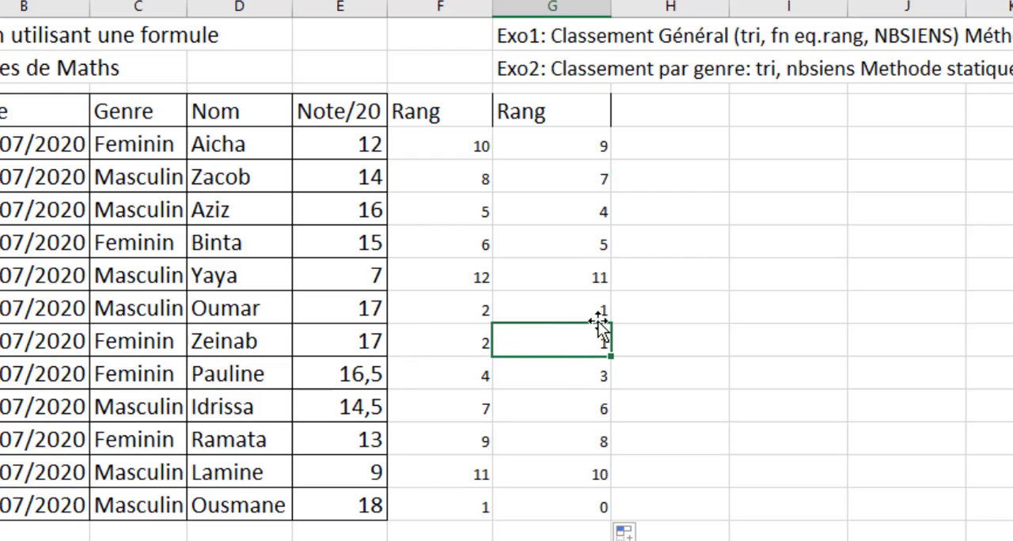
{"action": "key", "text": "ctrl+z"}
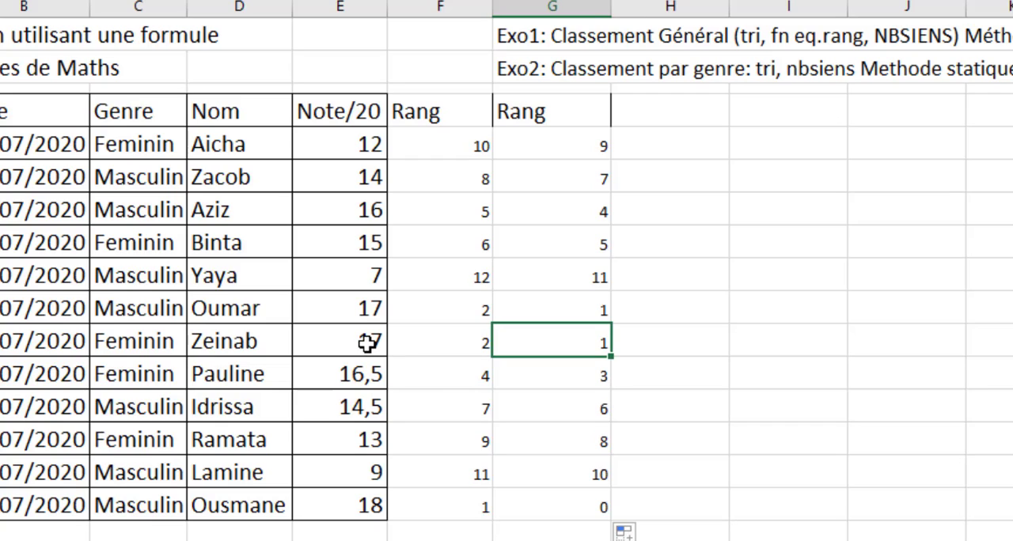
- Append +1 to the NB.SI.ENS formula in G5 and copy it down to G16
{"action": "left_click", "coordinate": [586, 147]}
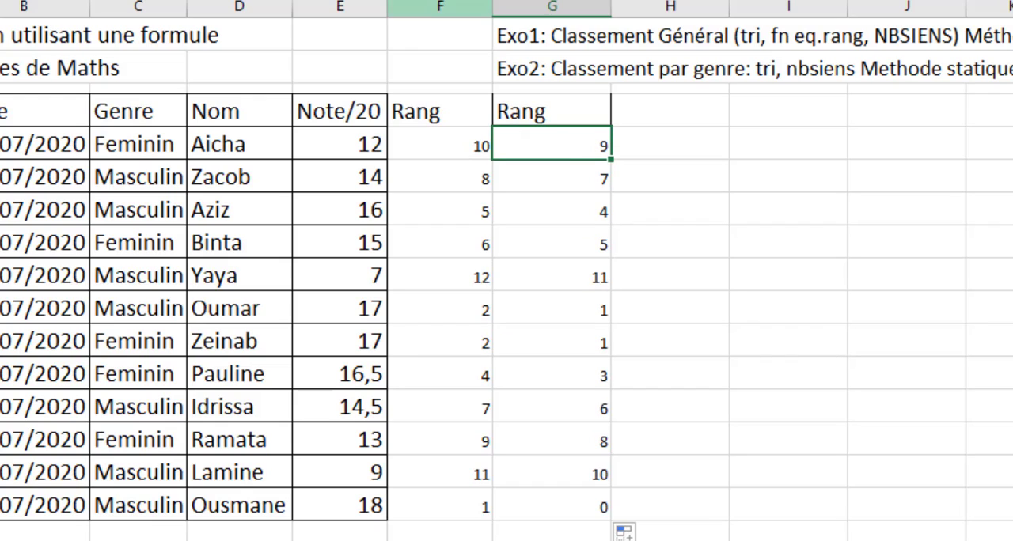
{"action": "key", "text": "F2"}
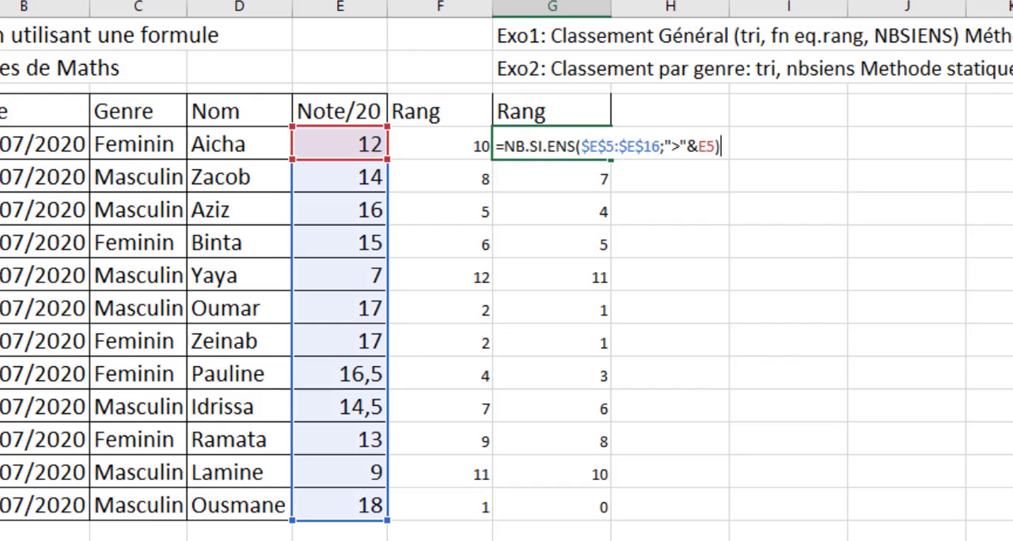
{"action": "left_click", "coordinate": [727, 147]}
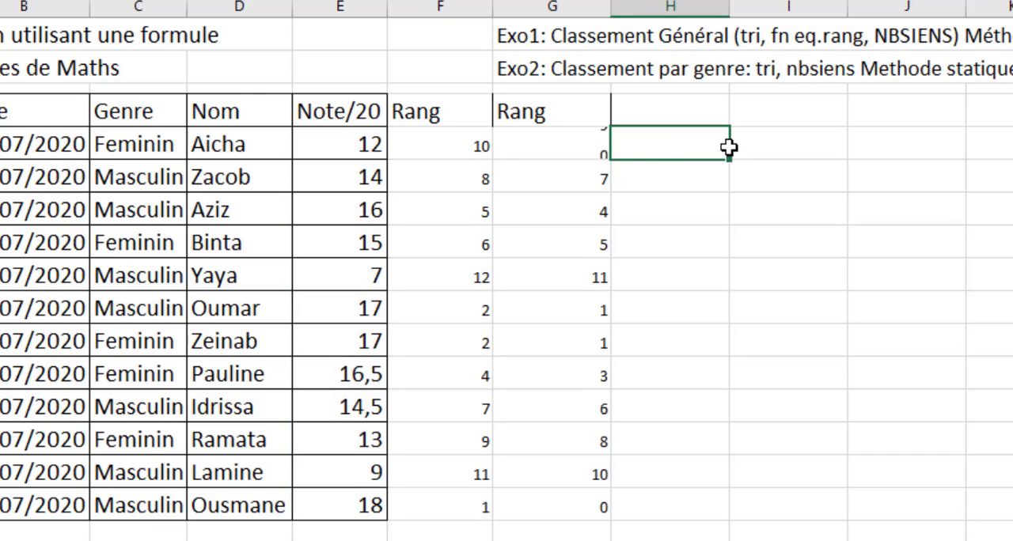
{"action": "left_click", "coordinate": [604, 150]}
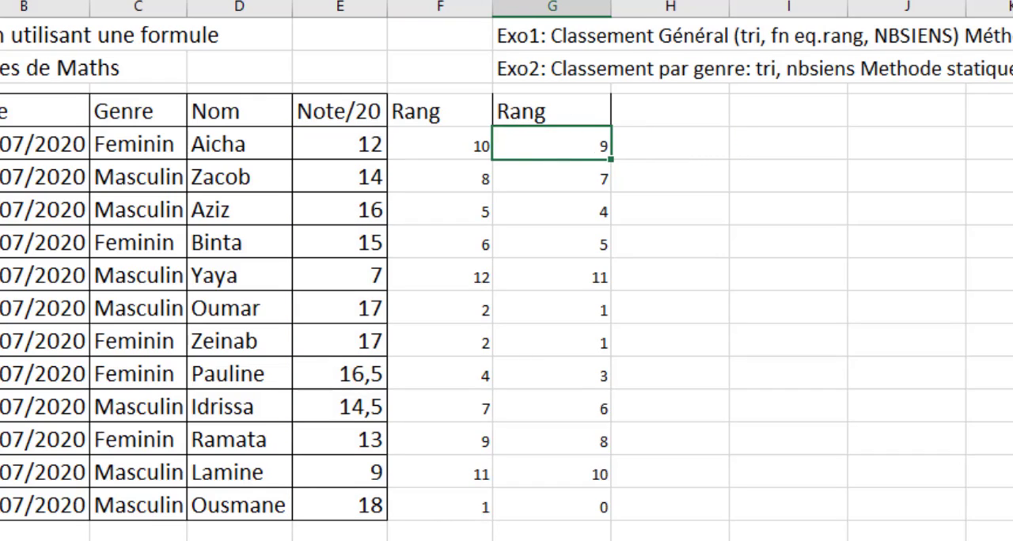
{"action": "key", "text": "F2"}
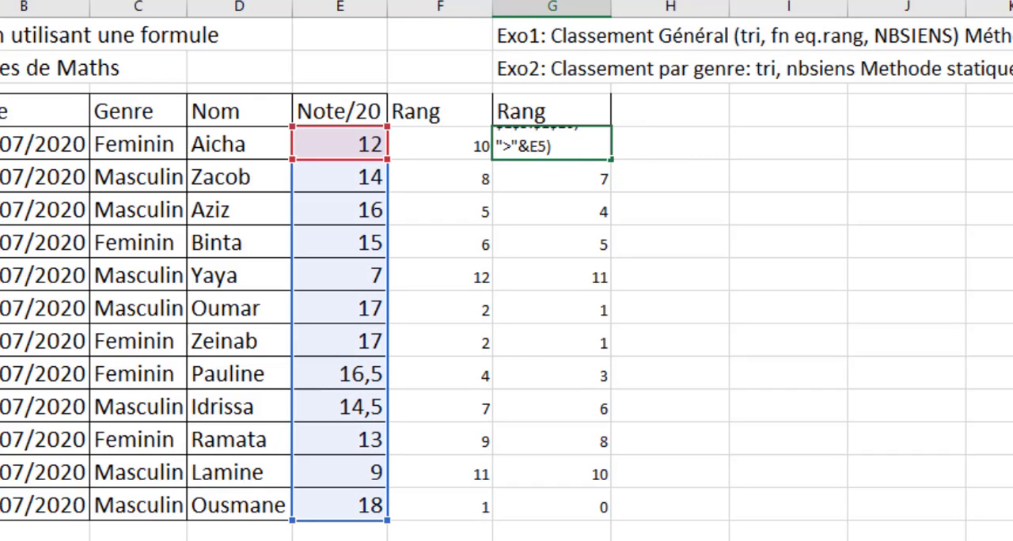
{"action": "type", "text": "+1"}
{"action": "key", "text": "ctrl+Return"}
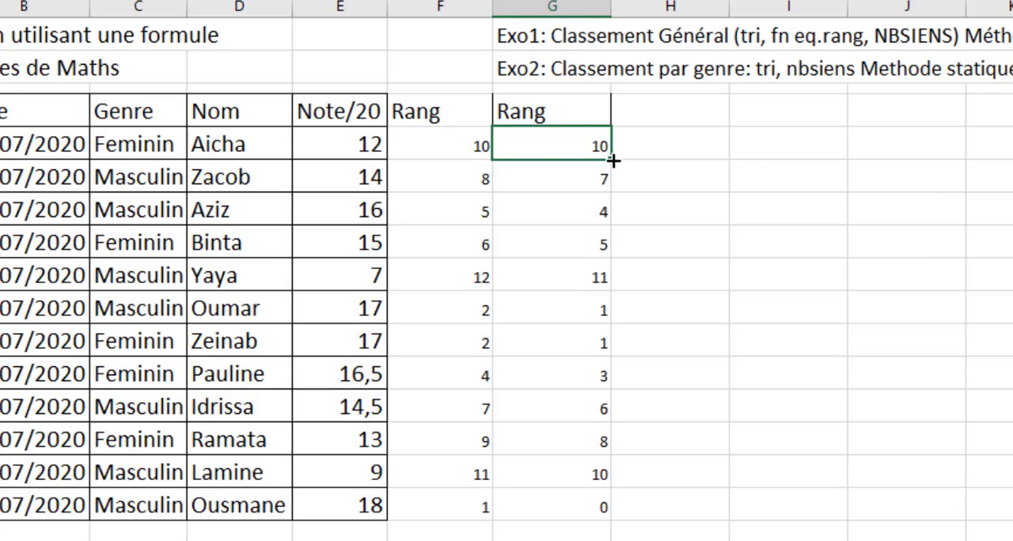
{"action": "left_click_drag", "start_coordinate": [614, 161], "coordinate": [595, 519]}
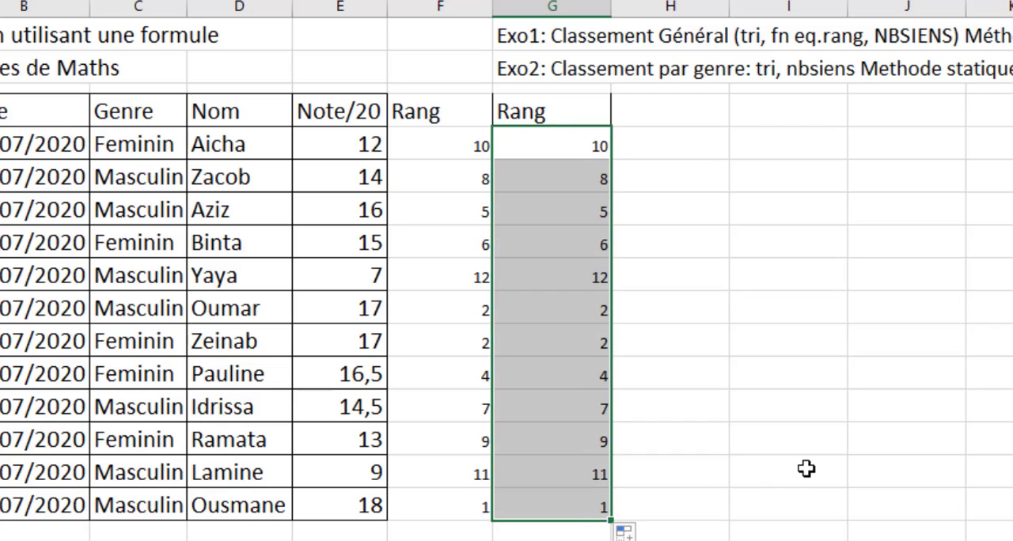
{"action": "left_click", "coordinate": [805, 469]}
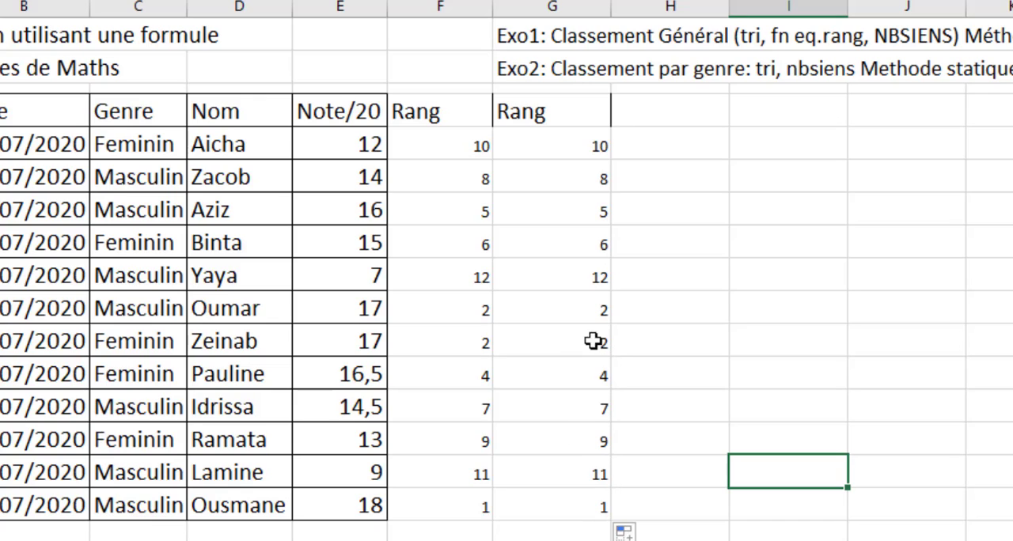
- Check the ranks in column G against the marks in column E, including the tied rows G10:G11 and the lowest mark
{"action": "left_click_drag", "start_coordinate": [594, 328], "coordinate": [599, 348]}
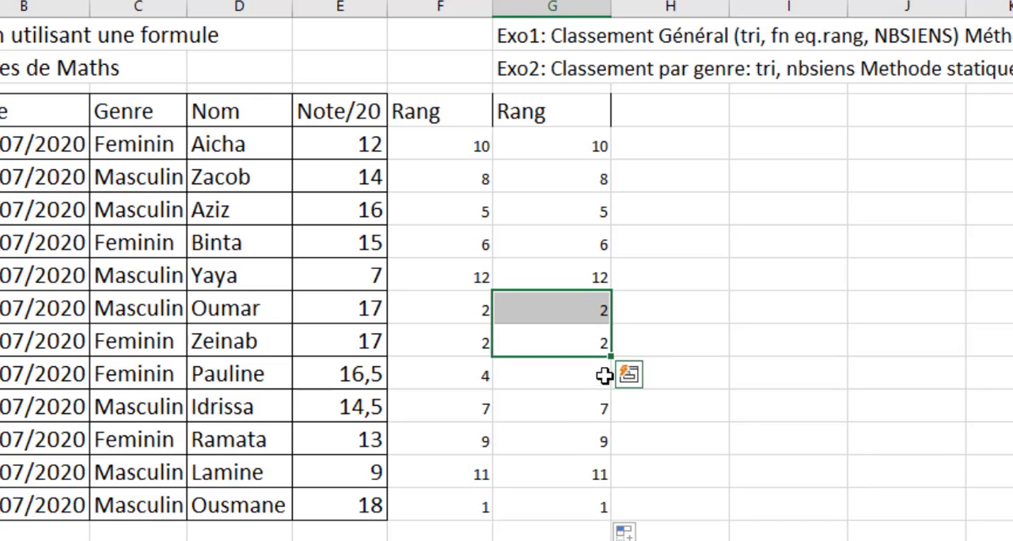
{"action": "left_click", "coordinate": [602, 379]}
{"action": "left_click", "coordinate": [595, 219]}
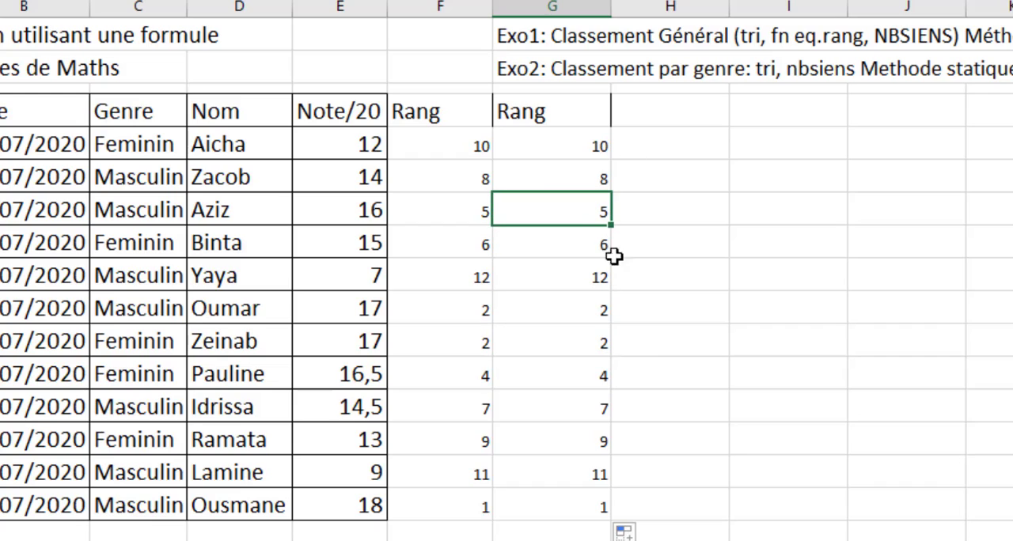
{"action": "left_click", "coordinate": [597, 275]}
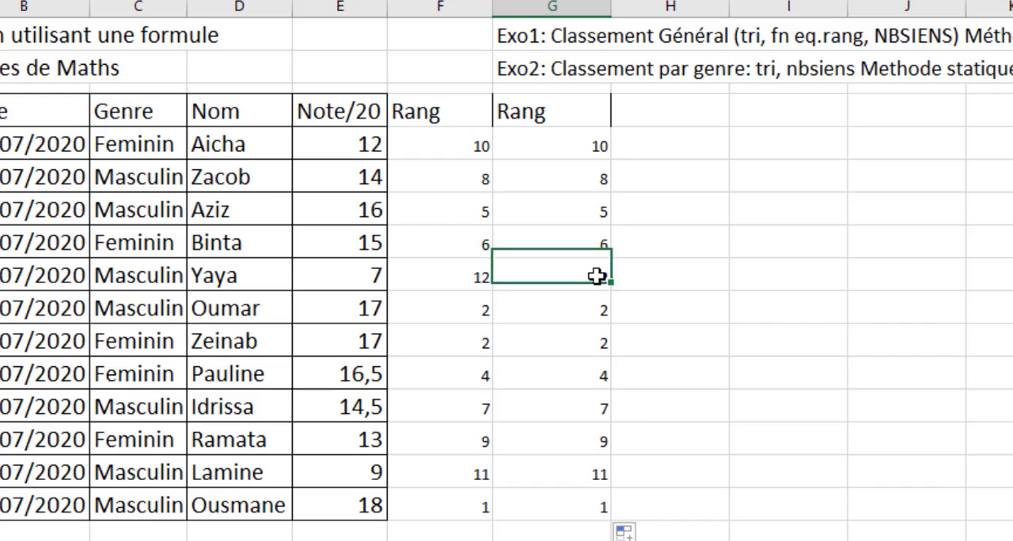
{"action": "left_click", "coordinate": [369, 275]}
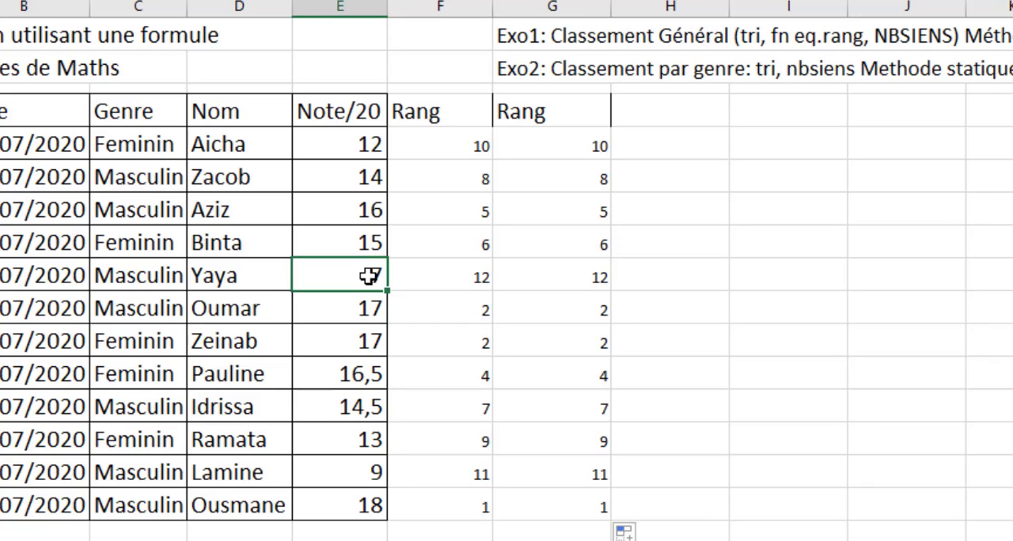
{"action": "left_click", "coordinate": [1007, 283]}
{"action": "scroll", "coordinate": [507, 274], "scroll_direction": "down", "scroll_amount": 1}
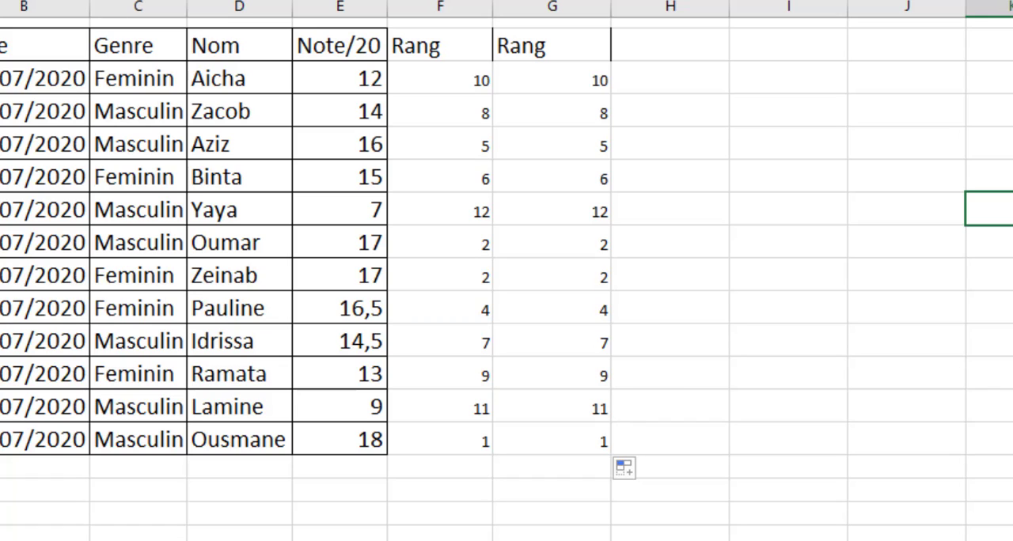
- Clear the rank formulas in F5:G16 and the Rang headers in F4:G4
{"action": "scroll", "coordinate": [507, 273], "scroll_direction": "up", "scroll_amount": 2}
{"action": "left_click_drag", "start_coordinate": [443, 145], "coordinate": [597, 507]}
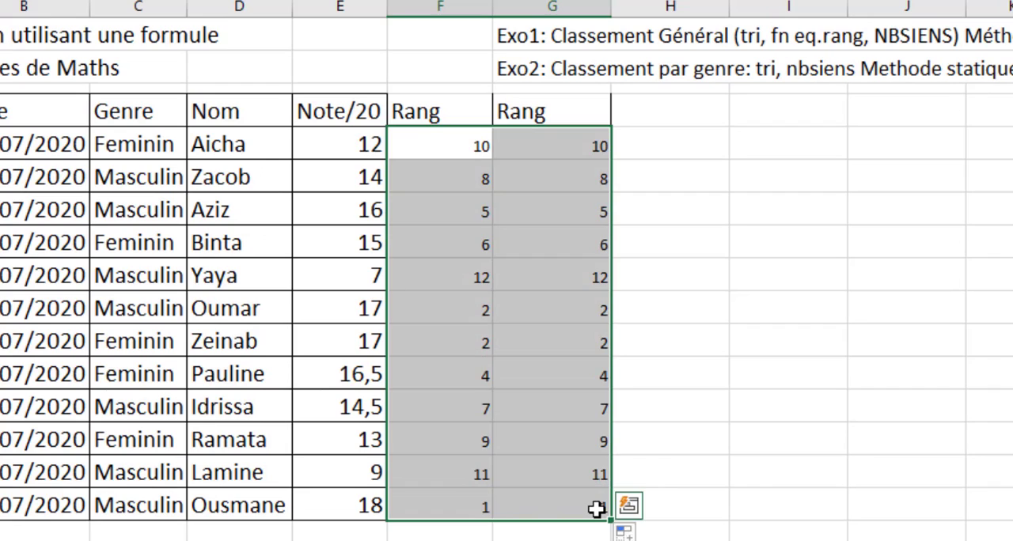
{"action": "key", "text": "Delete"}
{"action": "left_click_drag", "start_coordinate": [442, 112], "coordinate": [536, 111]}
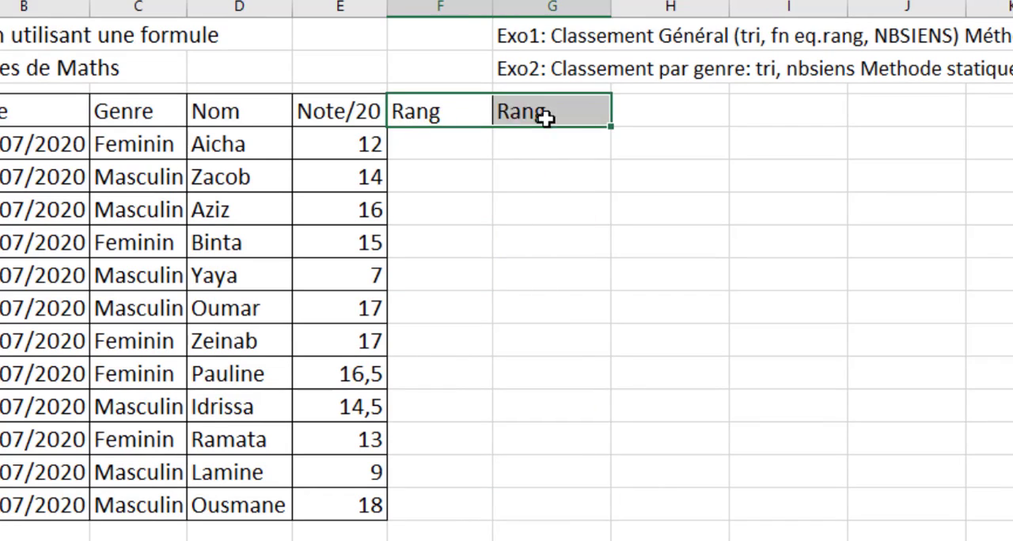
{"action": "key", "text": "Delete"}
{"action": "left_click", "coordinate": [488, 252]}
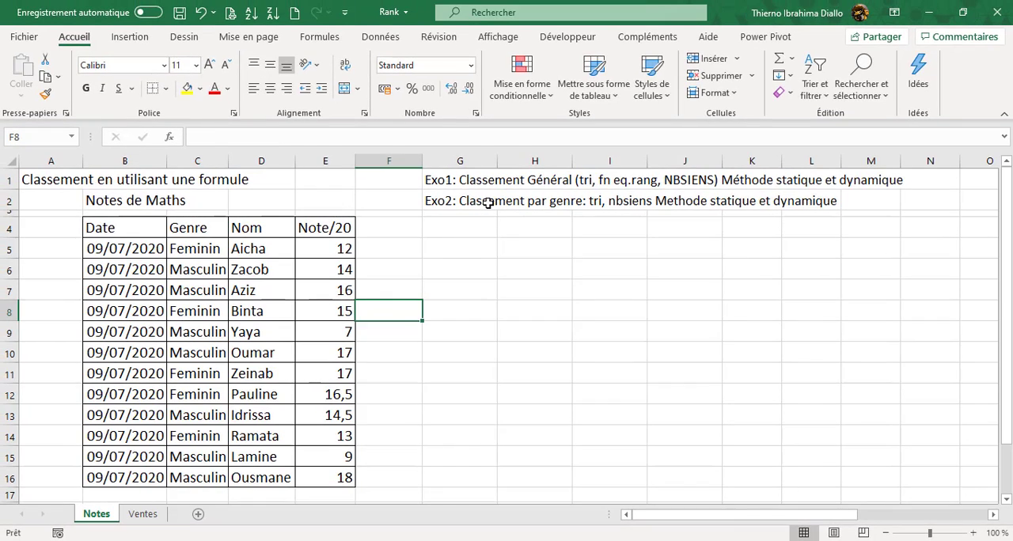
- Sort the table by Note/20 in descending order, followed by Genre from A to Z, and review each gender group
{"action": "left_click", "coordinate": [597, 70]}
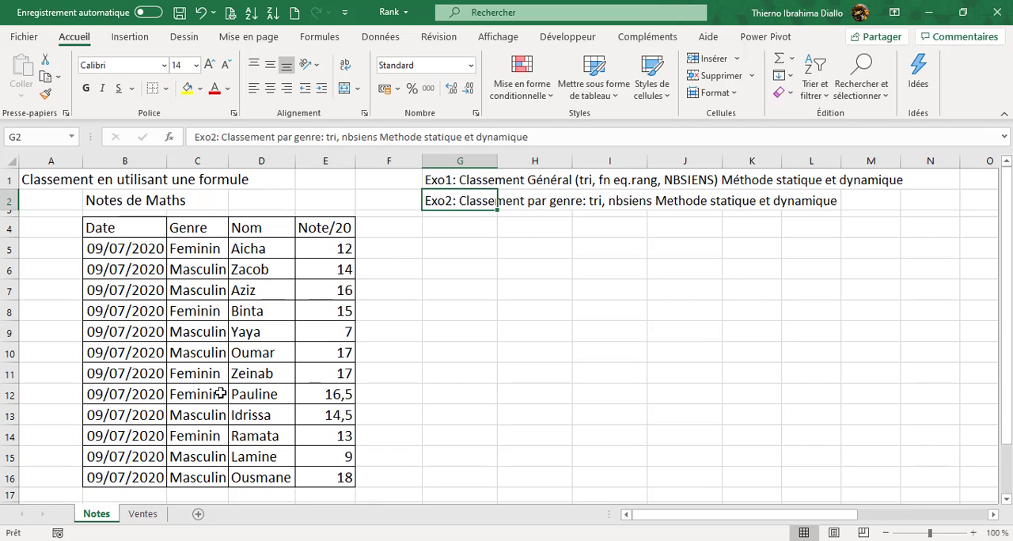
{"action": "left_click", "coordinate": [338, 303]}
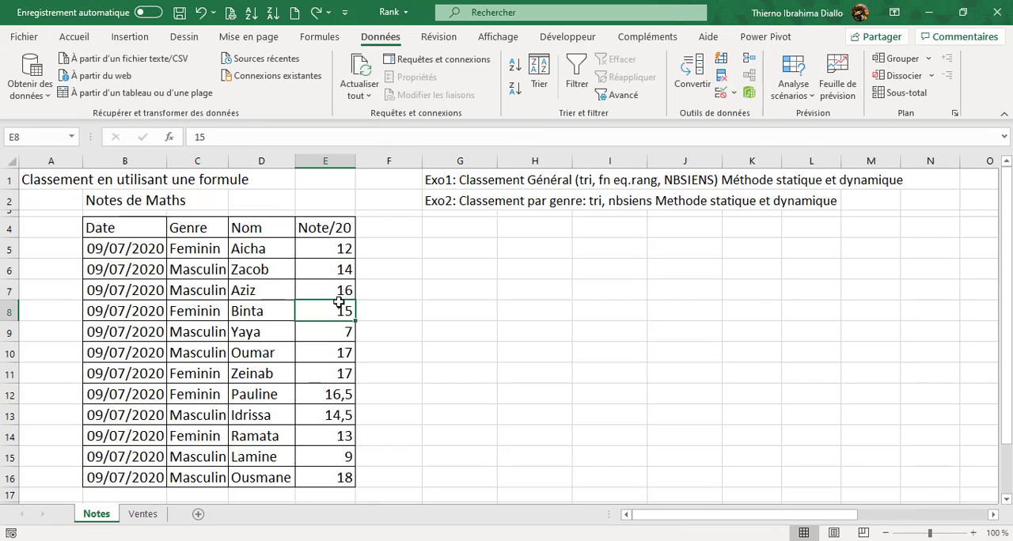
{"action": "left_click", "coordinate": [515, 91]}
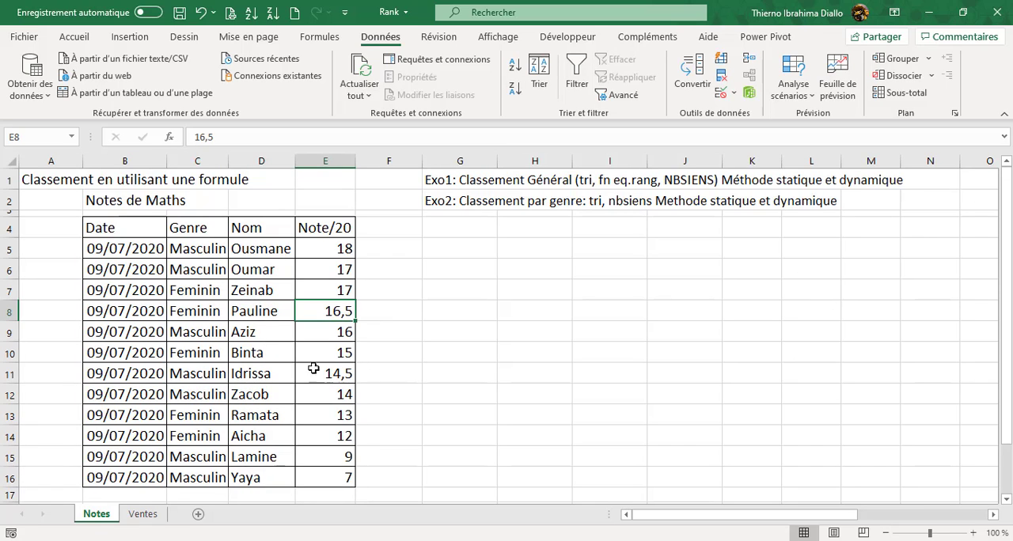
{"action": "left_click", "coordinate": [204, 311]}
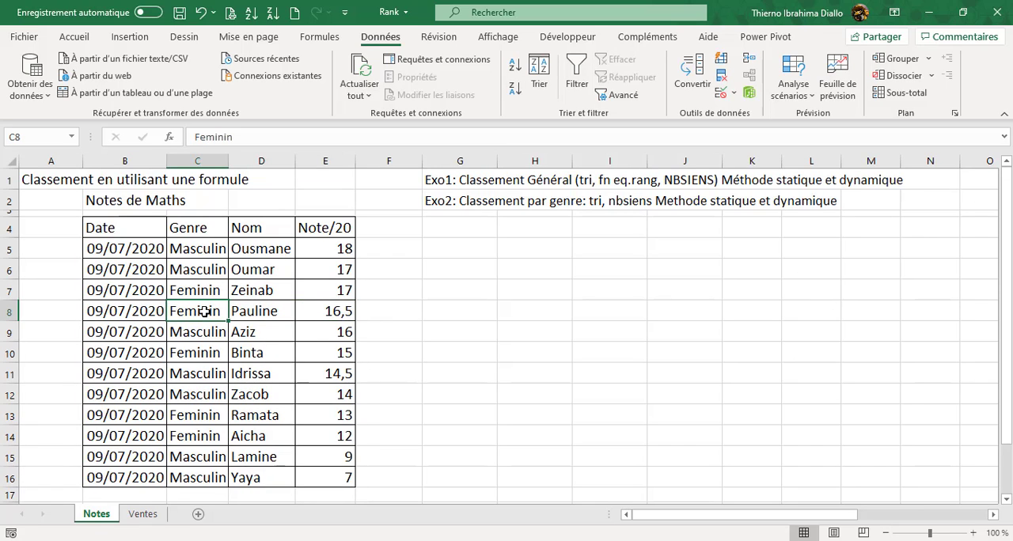
{"action": "left_click", "coordinate": [515, 67]}
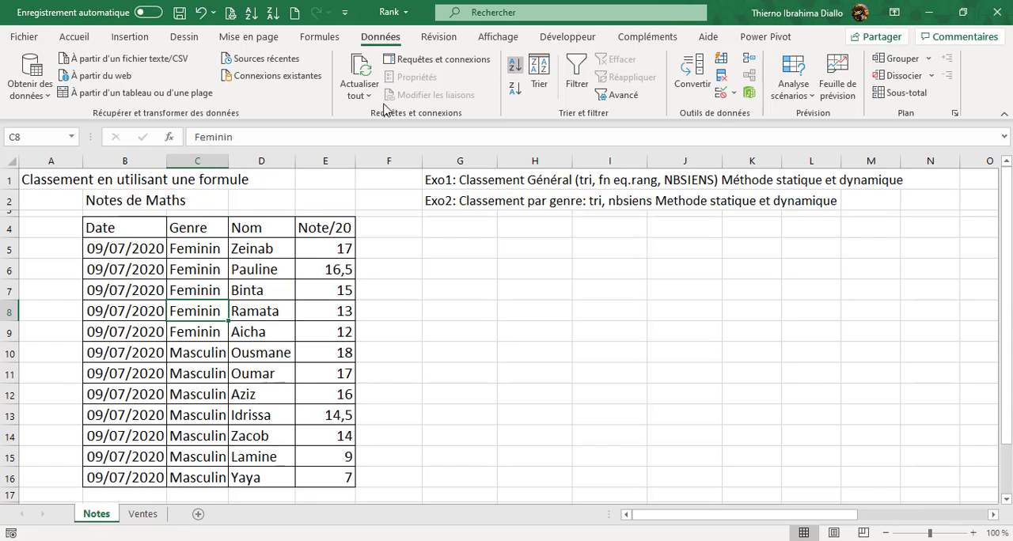
{"action": "left_click_drag", "start_coordinate": [195, 250], "coordinate": [334, 327]}
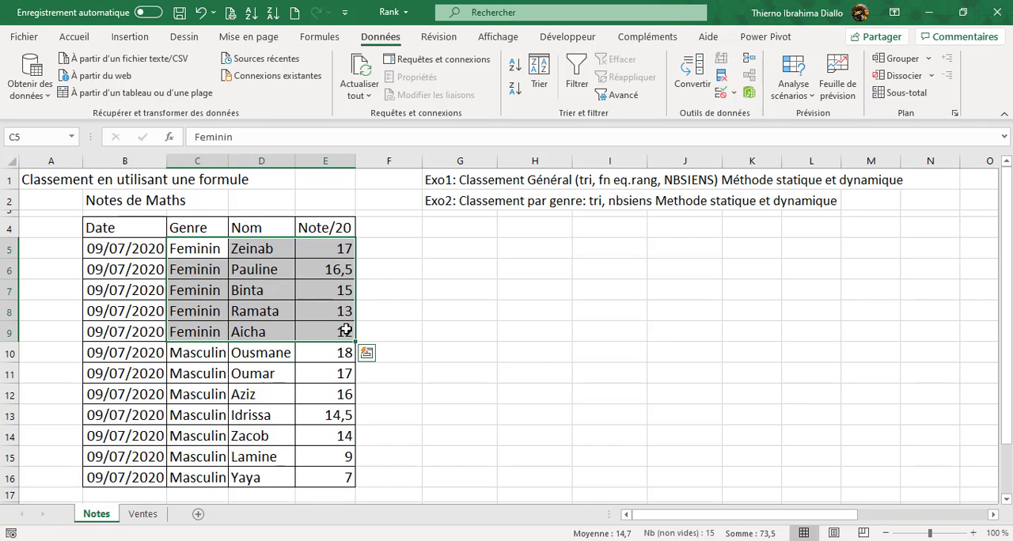
{"action": "left_click_drag", "start_coordinate": [203, 355], "coordinate": [334, 480]}
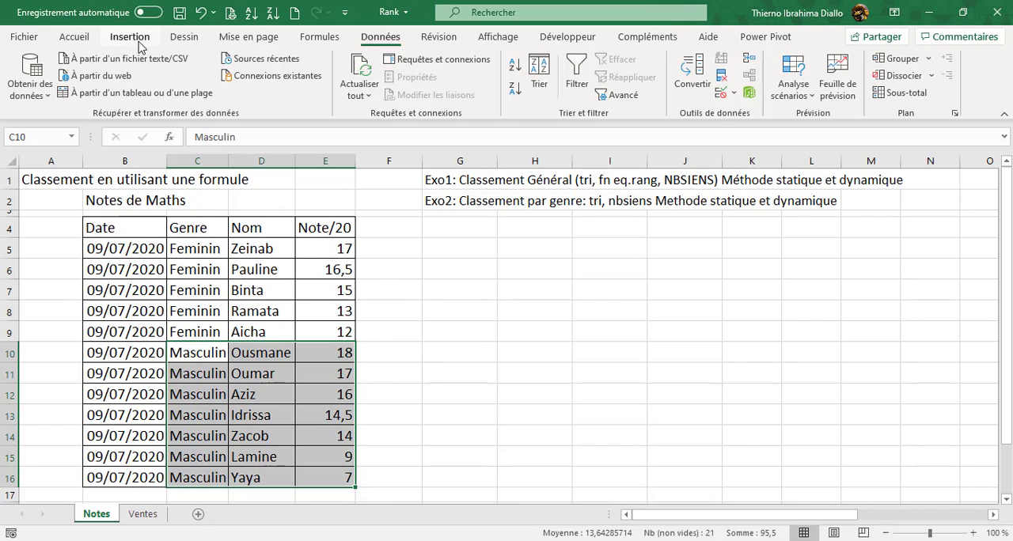
- Undo the Genre and Note/20 sorts to restore the table's original row order
{"action": "key", "text": "ctrl+z"}
{"action": "key", "text": "ctrl+z"}
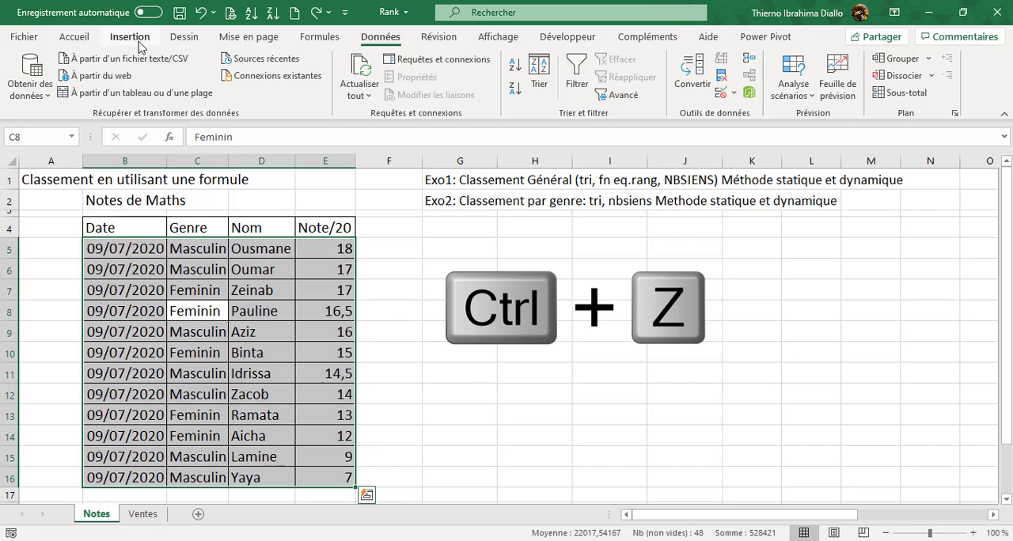
{"action": "key", "text": "ctrl+z"}
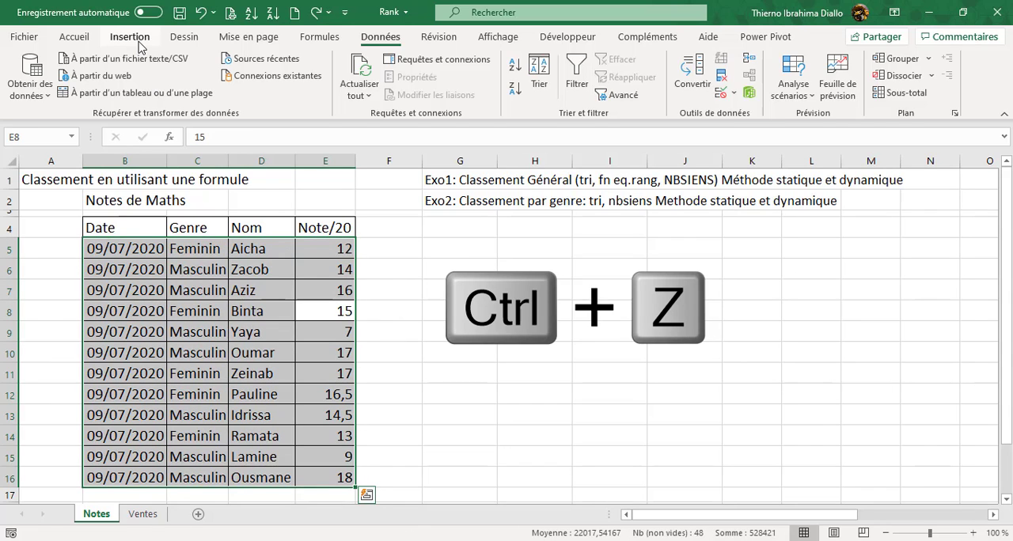
{"action": "left_click", "coordinate": [449, 307]}
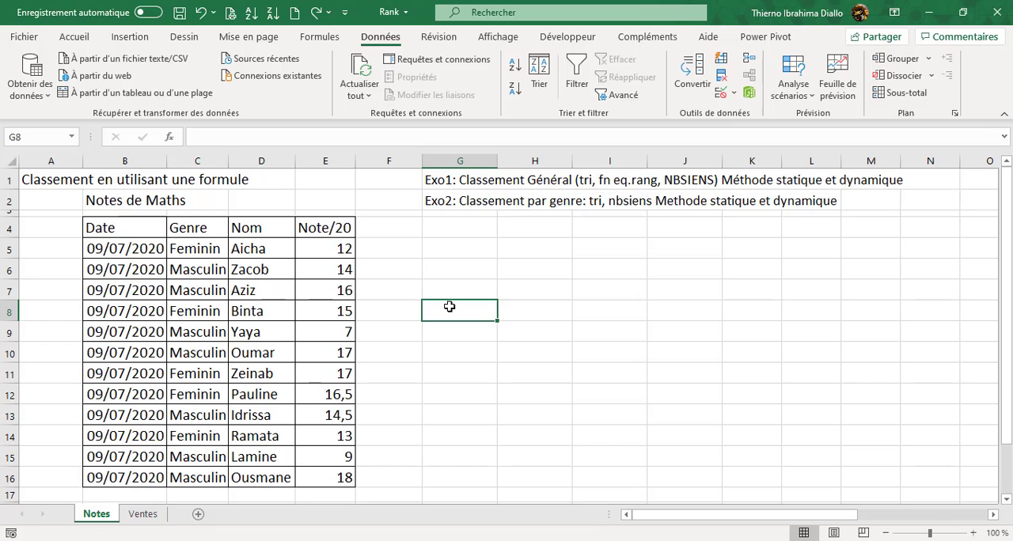
{"action": "left_click", "coordinate": [204, 344]}
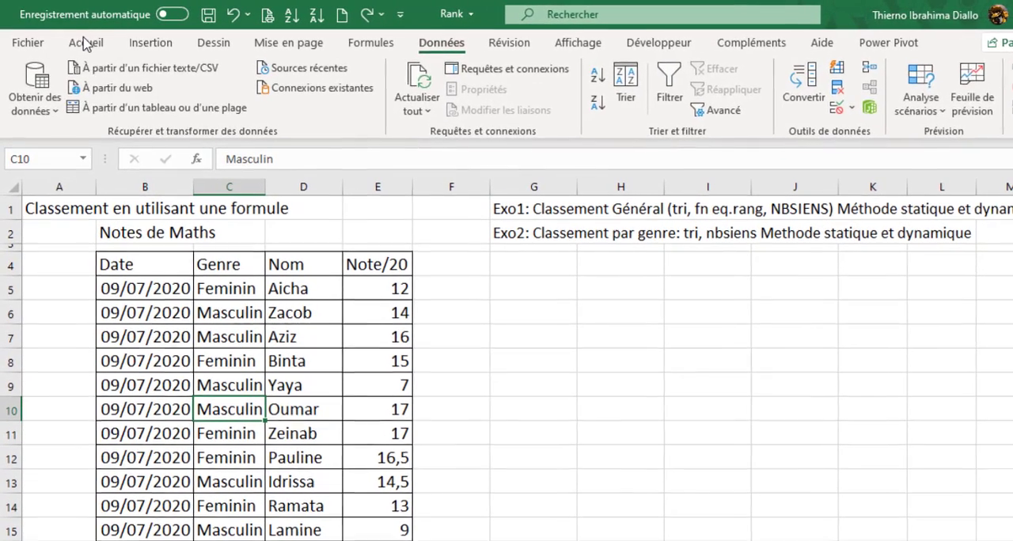
{"action": "left_click", "coordinate": [86, 43]}
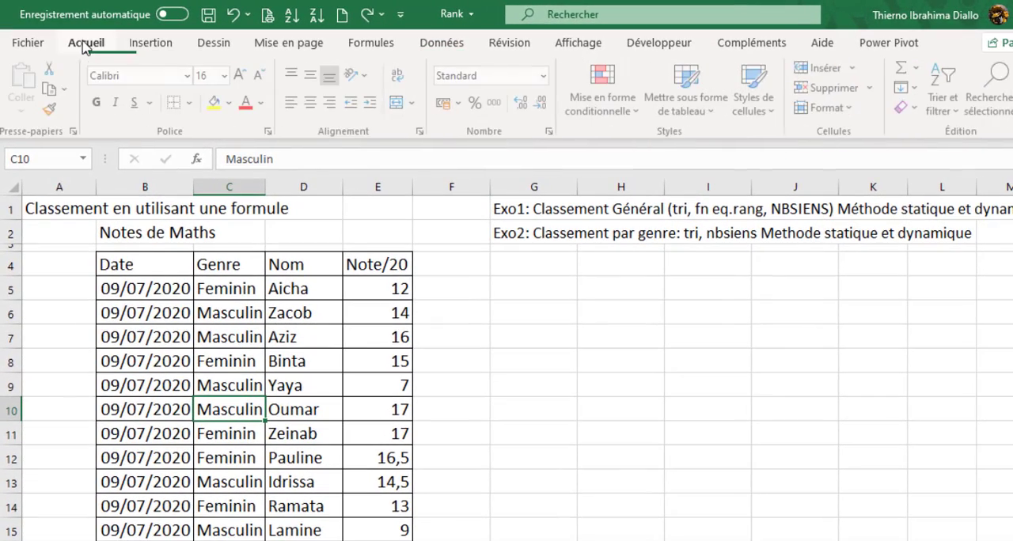
{"action": "left_click", "coordinate": [715, 115]}
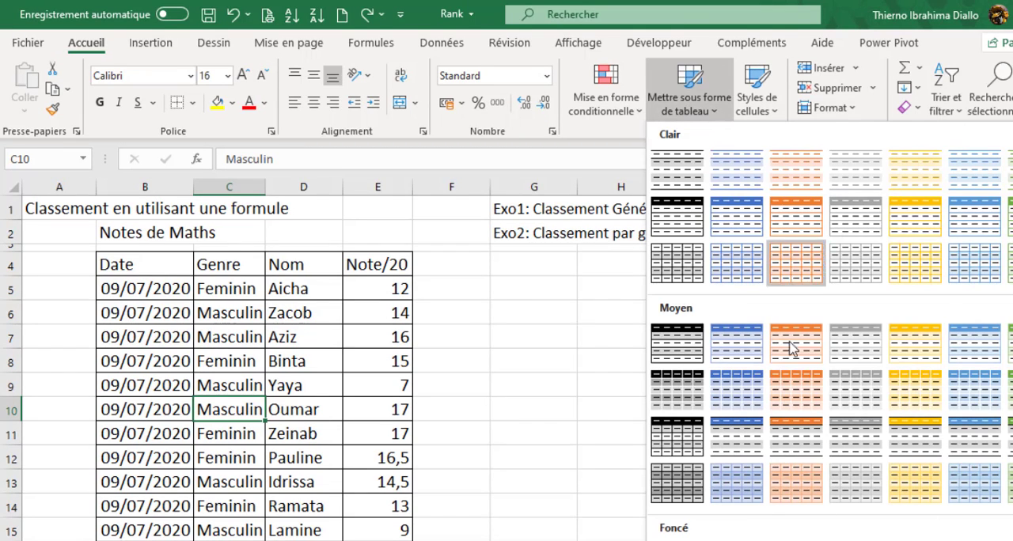
{"action": "left_click", "coordinate": [581, 71]}
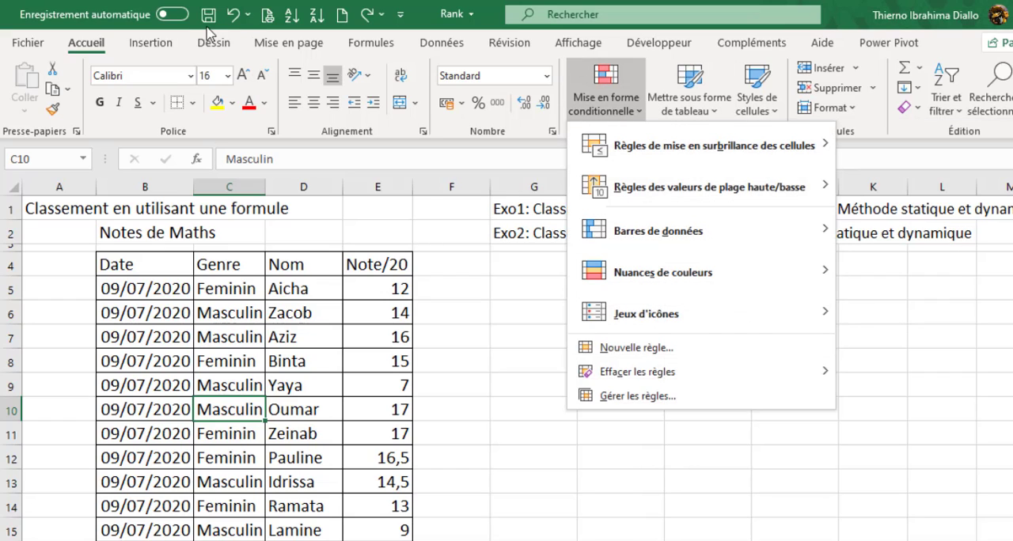
{"action": "left_click", "coordinate": [381, 384]}
- Convert the range B4:E16 into a table with headers
{"action": "left_click", "coordinate": [299, 356]}
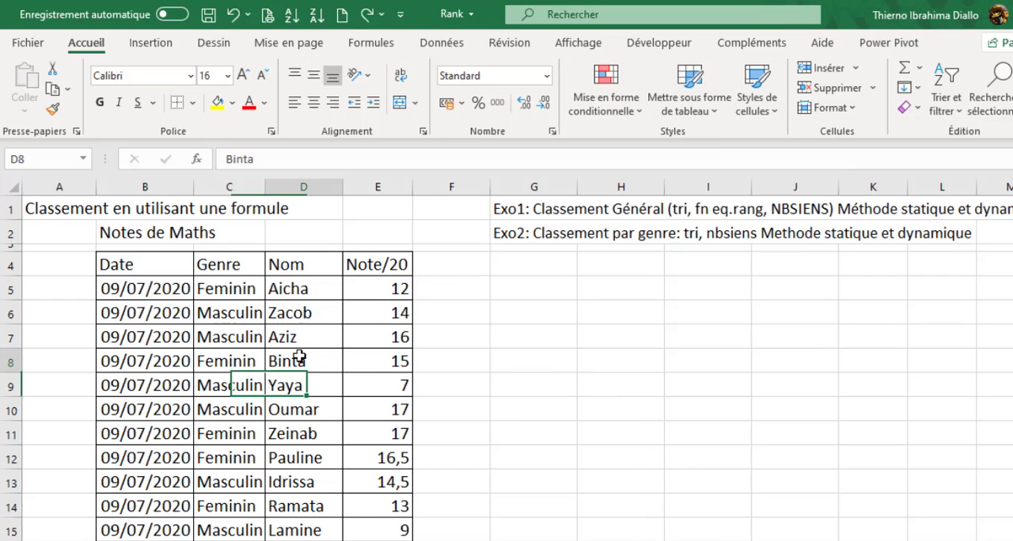
{"action": "left_click", "coordinate": [161, 46]}
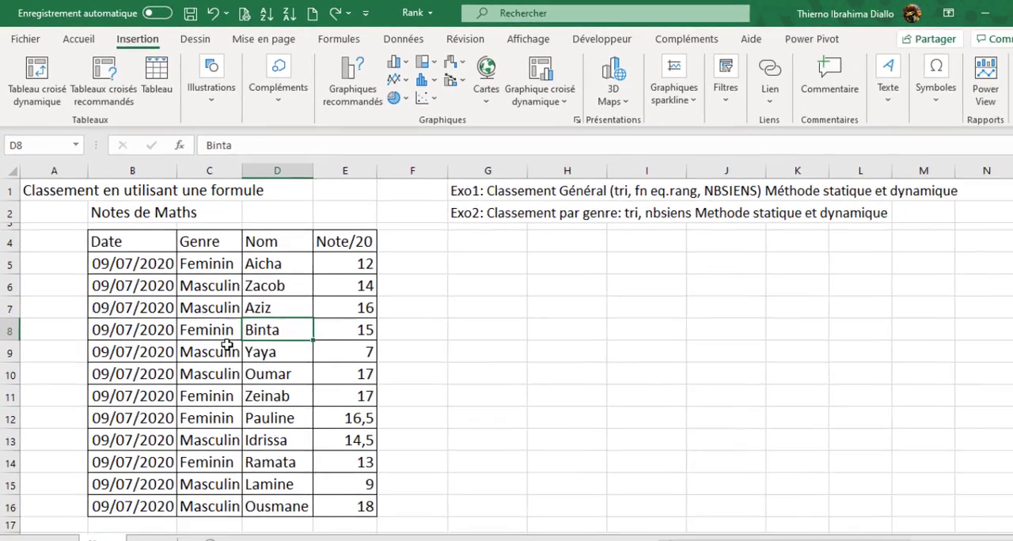
{"action": "left_click", "coordinate": [247, 378]}
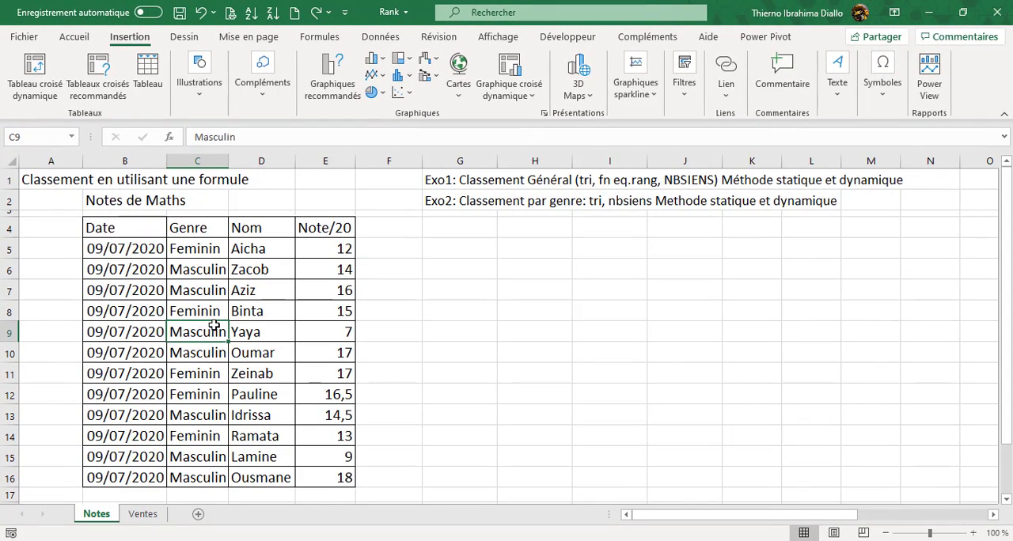
{"action": "key", "text": "ctrl+l"}
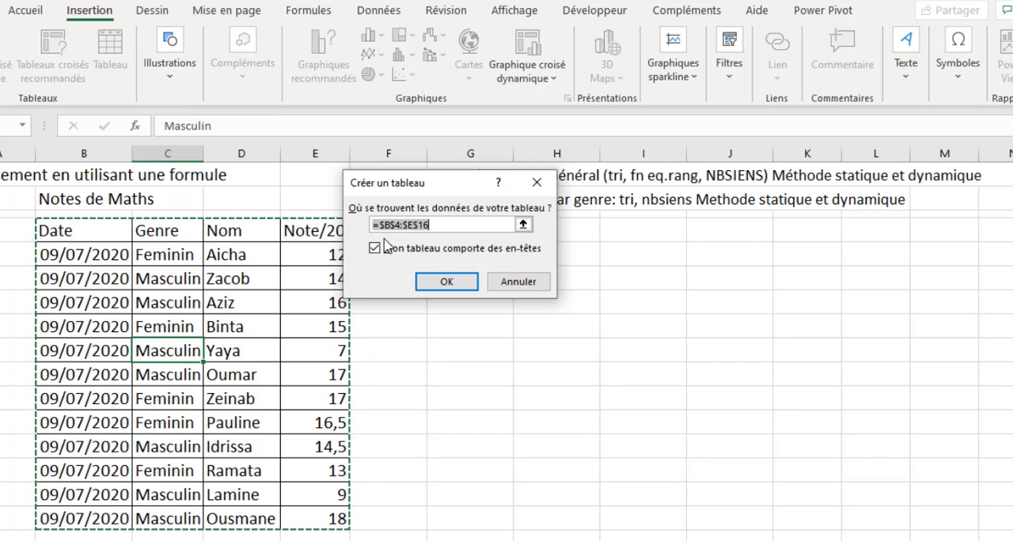
{"action": "left_click", "coordinate": [454, 285]}
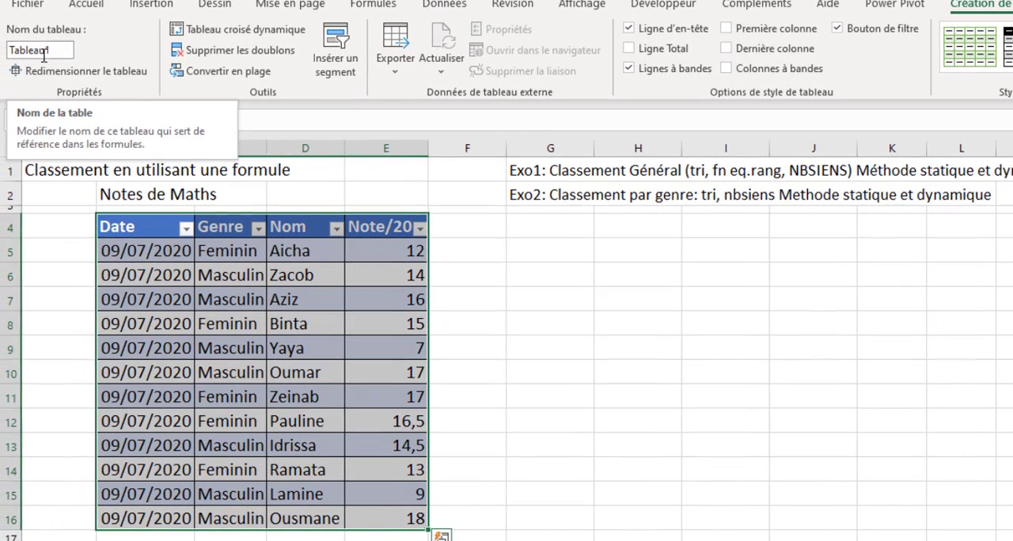
- Rename the new table as Notes
{"action": "left_click", "coordinate": [57, 52]}
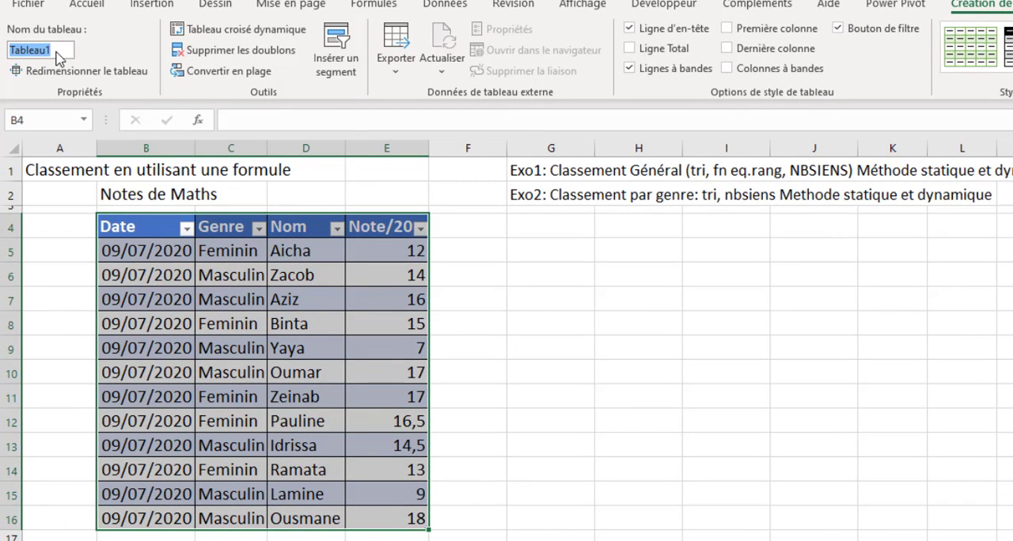
{"action": "type", "text": "Note"}
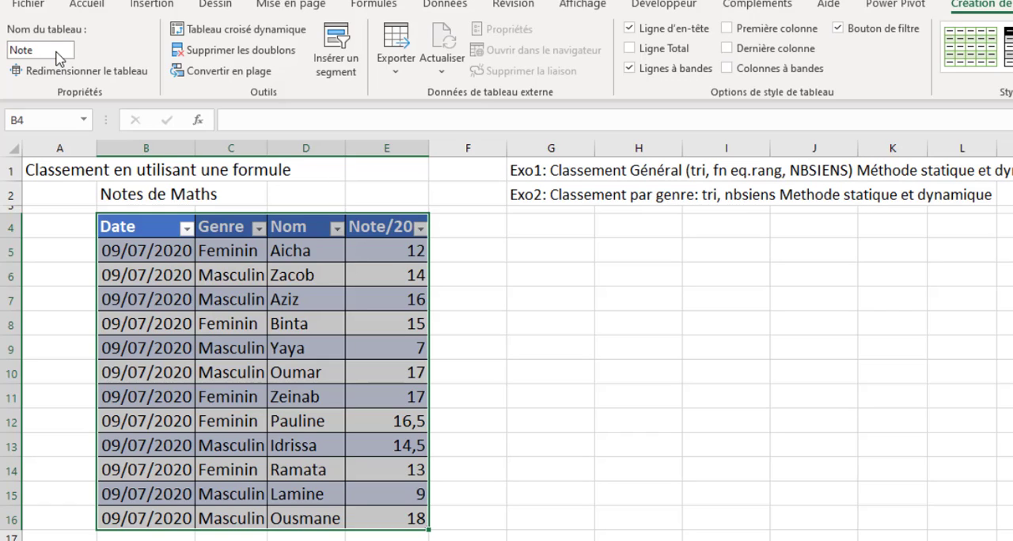
{"action": "type", "text": "s"}
{"action": "key", "text": "Return"}
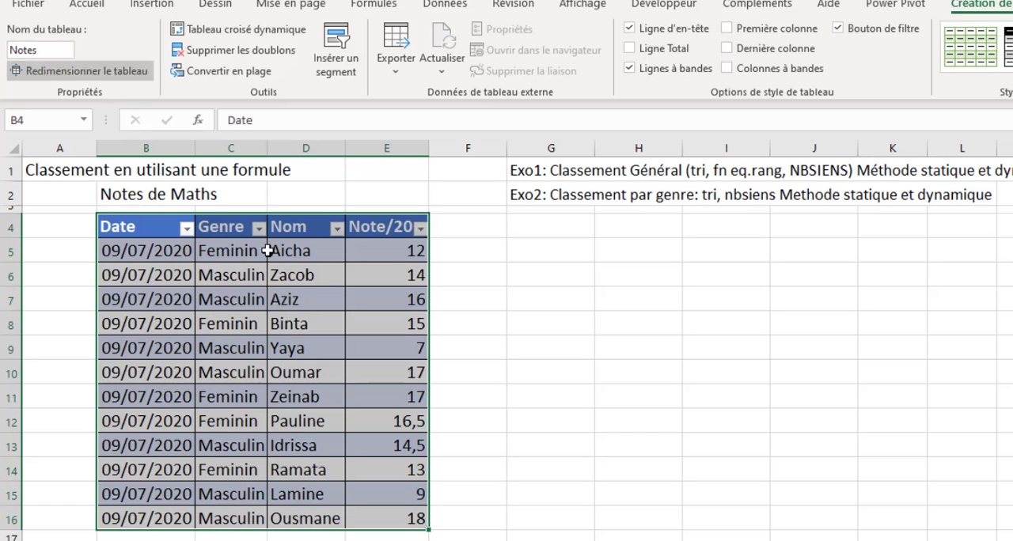
{"action": "left_click", "coordinate": [283, 326]}
- Add a column with the header Rang in F4, directly beside Note/20
{"action": "left_click", "coordinate": [471, 227]}
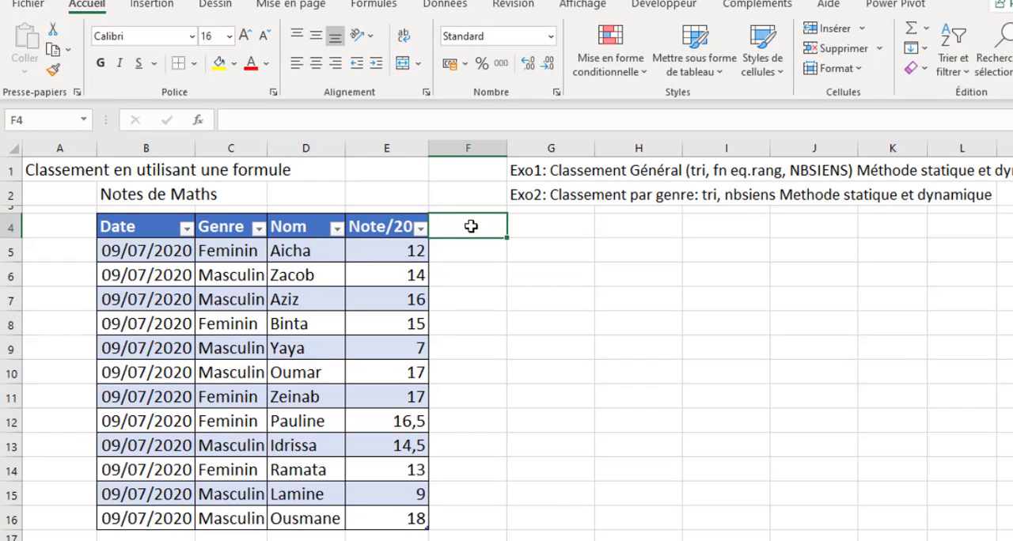
{"action": "type", "text": "Rang"}
{"action": "key", "text": "Return"}
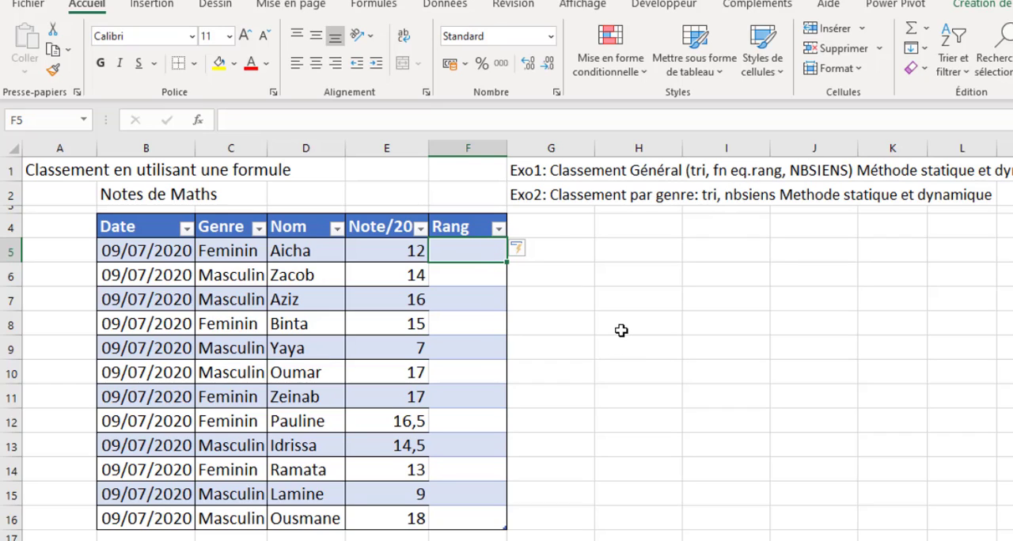
- Enter =EQUATION.RANG([@[Note/20]];[Note/20]) in F5 to rank every mark in the table
{"action": "type", "text": "=eq"}
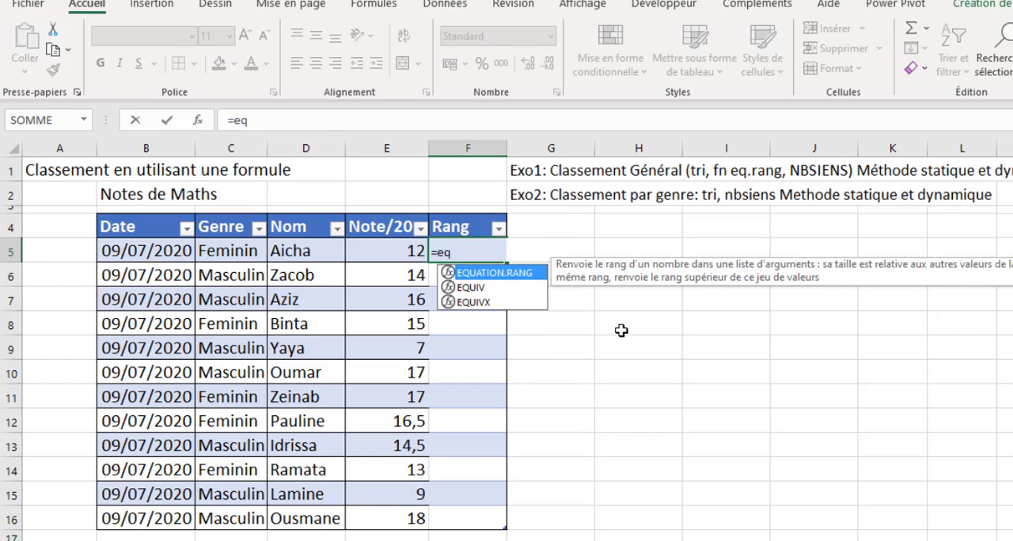
{"action": "key", "text": "Tab"}
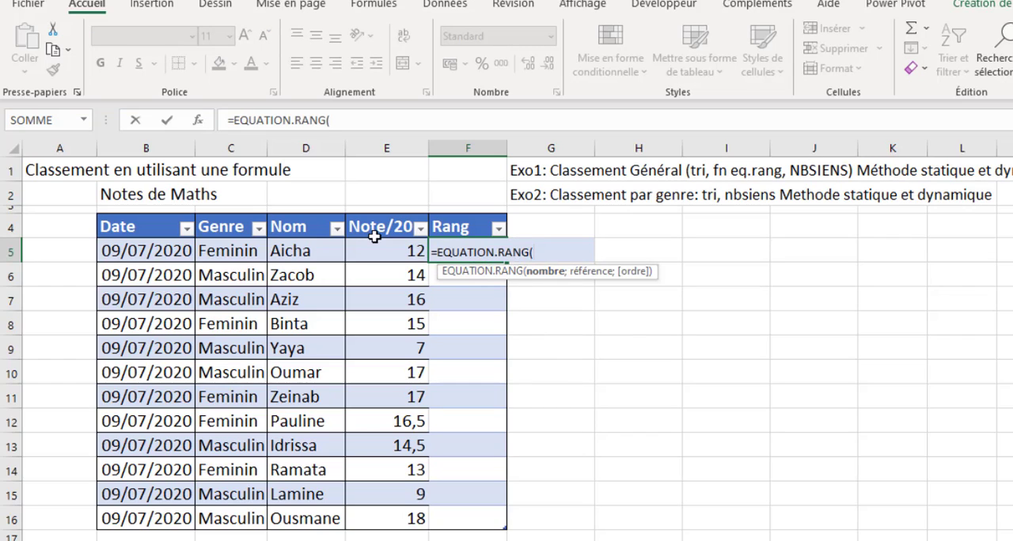
{"action": "left_click", "coordinate": [395, 251]}
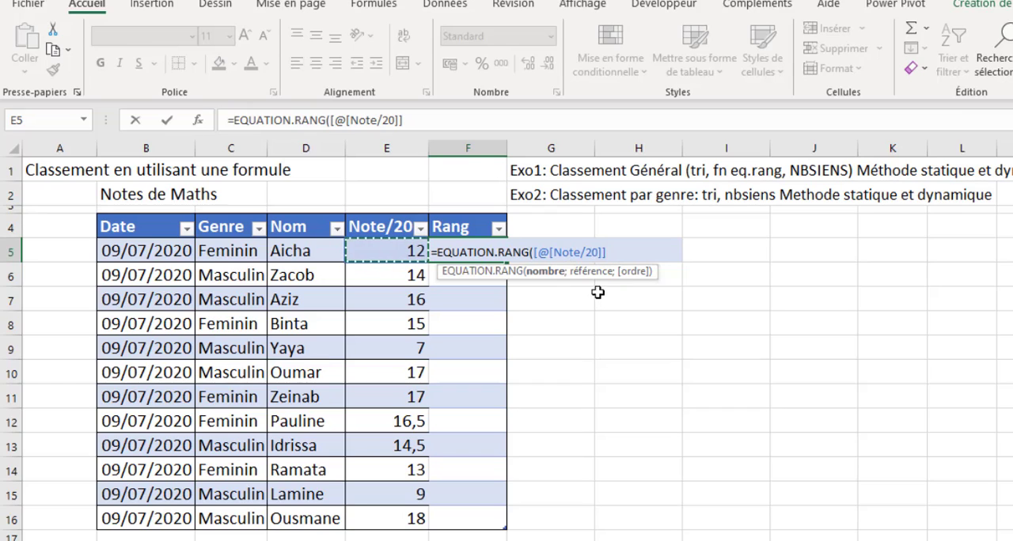
{"action": "type", "text": ";"}
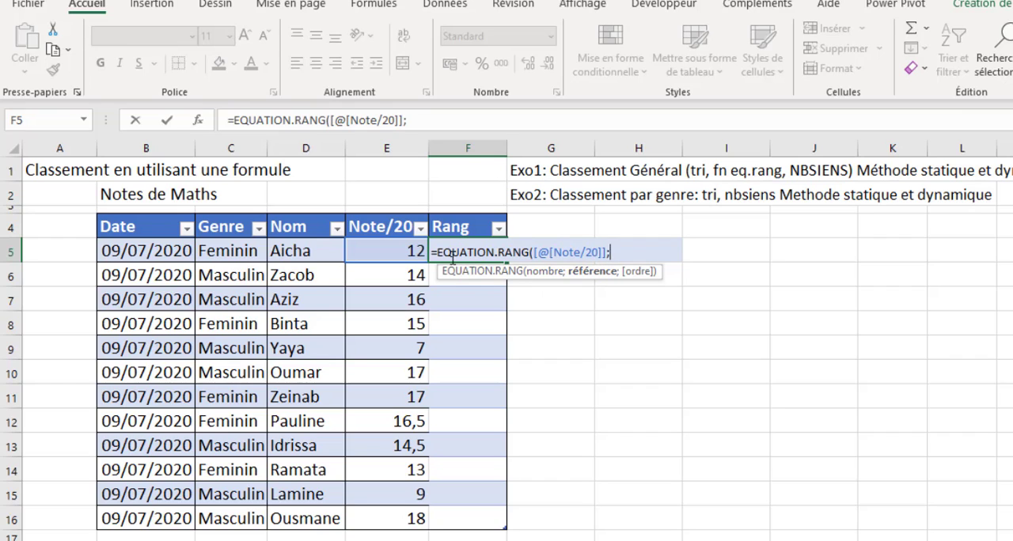
{"action": "left_click_drag", "start_coordinate": [408, 250], "coordinate": [399, 508]}
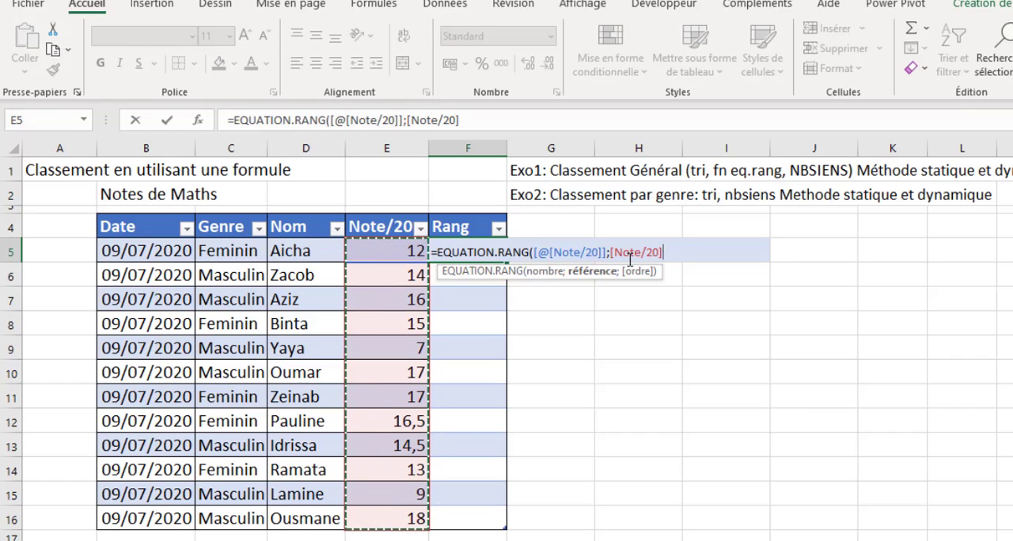
{"action": "key", "text": "ctrl+Return"}
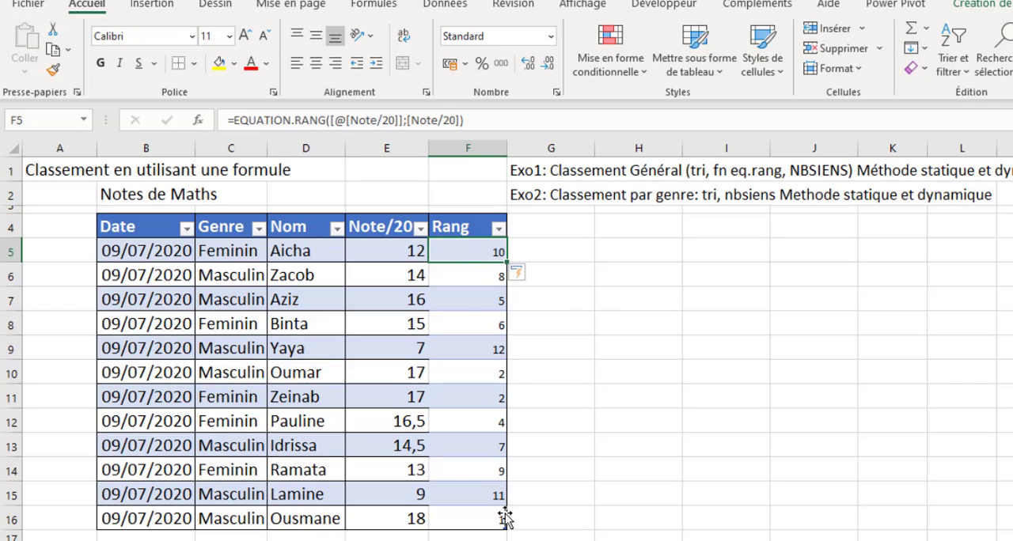
- Rename the Rang header in F4 as Rang EQ
{"action": "left_click", "coordinate": [455, 227]}
{"action": "left_click", "coordinate": [265, 116]}
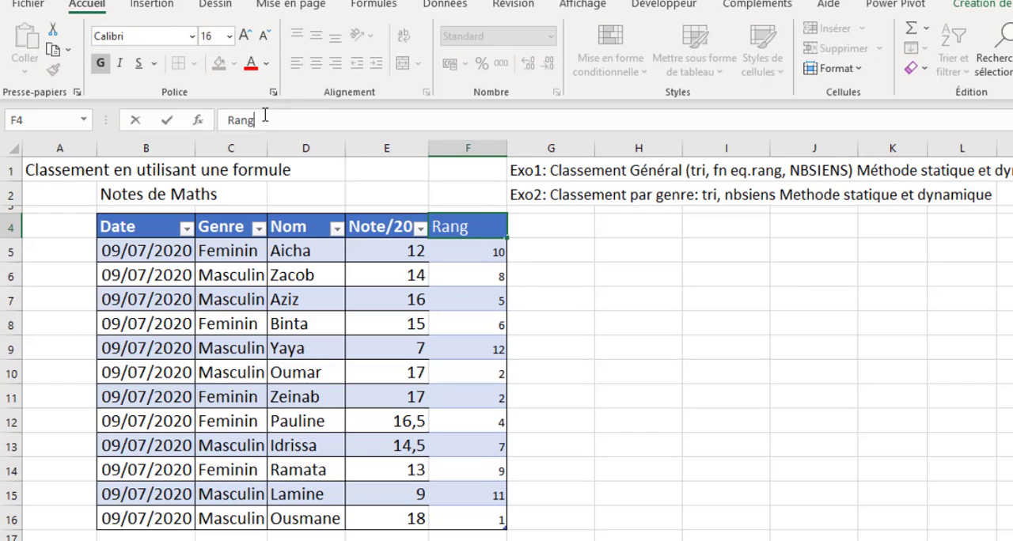
{"action": "type", "text": "EQ"}
{"action": "key", "text": "Return"}
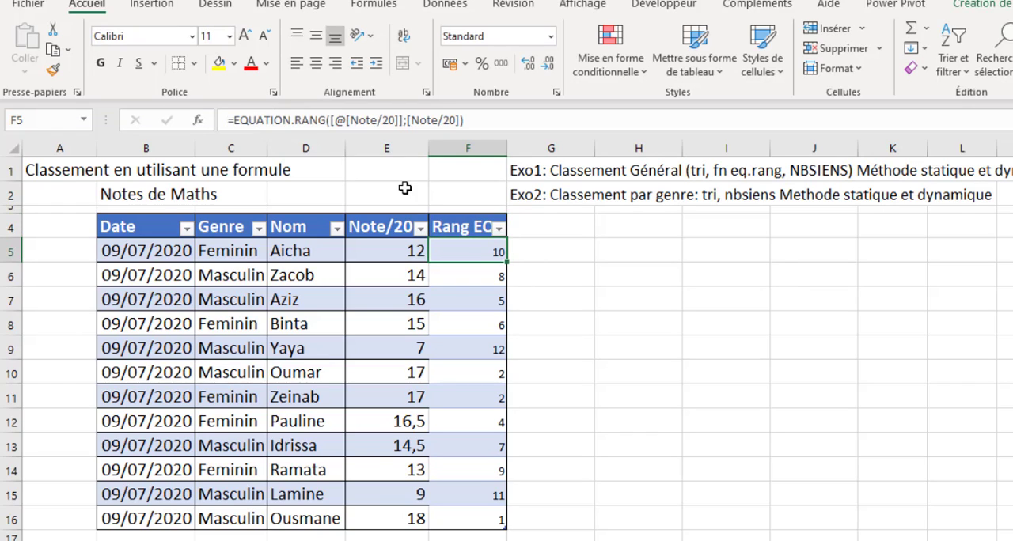
- Add another table column with the header Rang NB in G4
{"action": "left_click", "coordinate": [532, 229]}
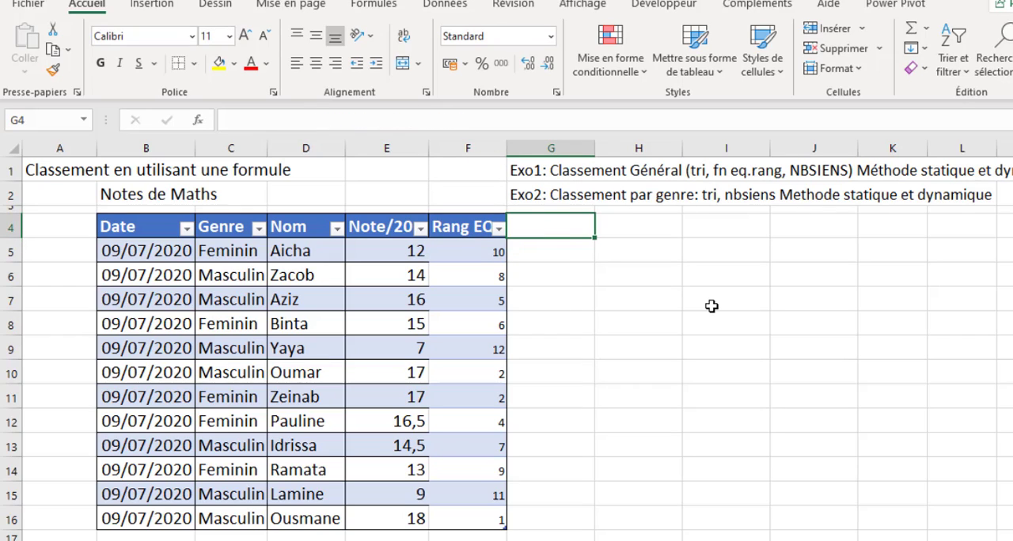
{"action": "type", "text": "Ra"}
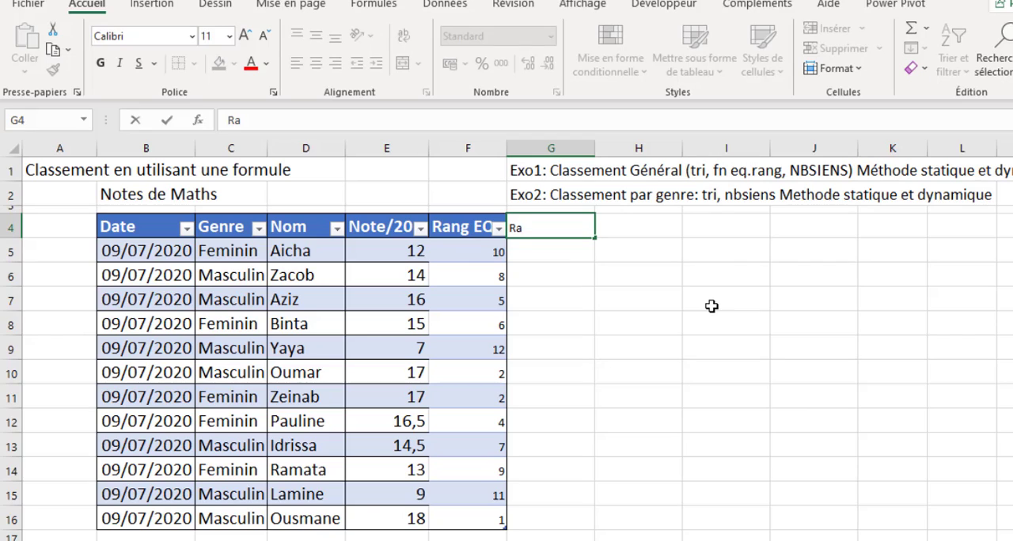
{"action": "type", "text": "ng NB"}
{"action": "key", "text": "Return"}
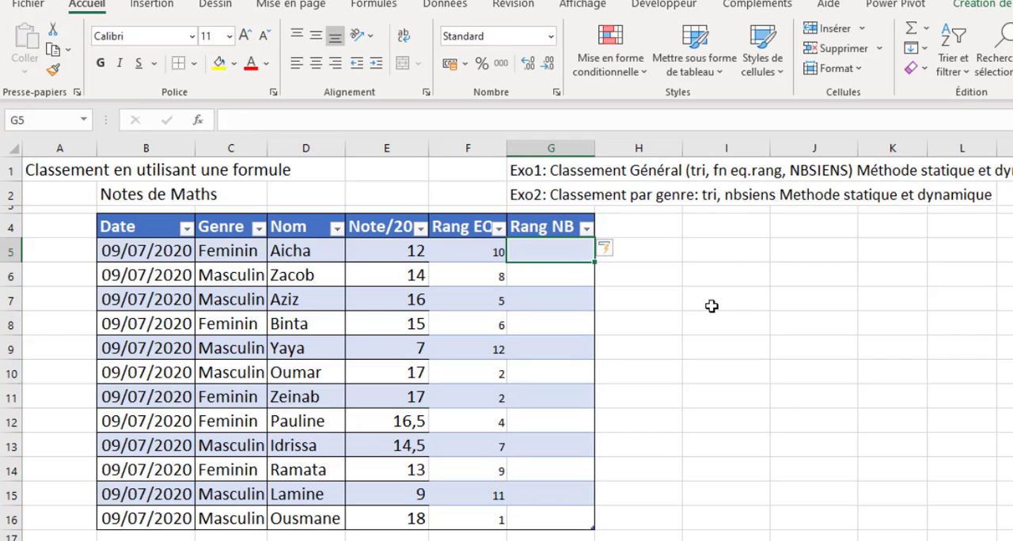
- Enter =NB.SI.ENS([Note/20];">"&[@[Note/20]]) in G5 to count the marks above each student's mark
{"action": "type", "text": "="}
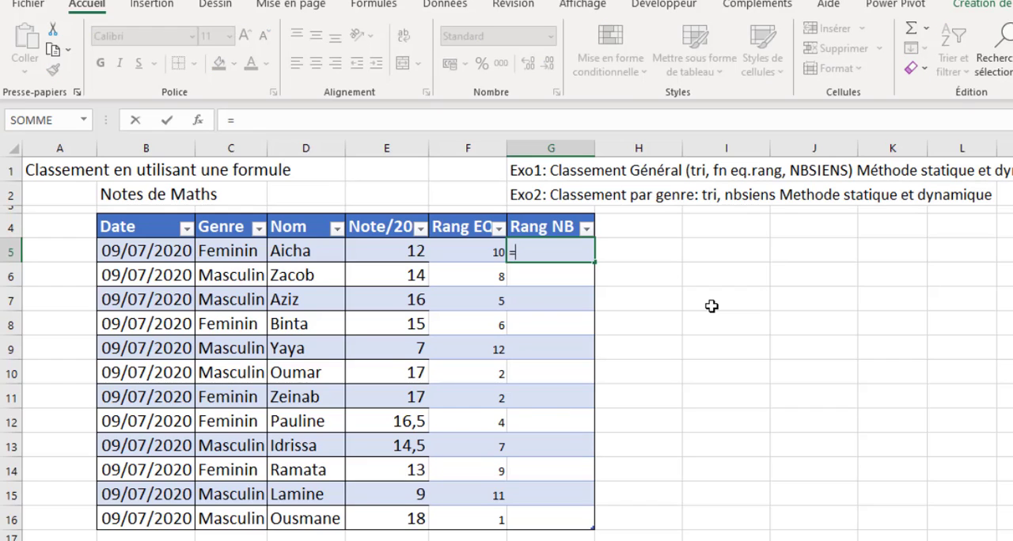
{"action": "type", "text": "nb"}
{"action": "key", "text": "Down"}
{"action": "key", "text": "Down"}
{"action": "key", "text": "Down"}
{"action": "key", "text": "Down"}
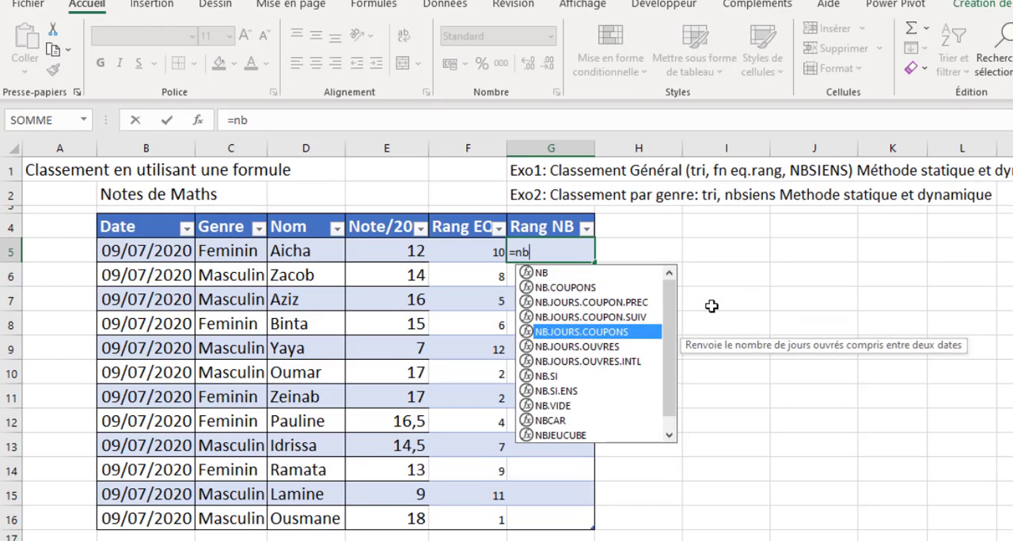
{"action": "key", "text": "Down"}
{"action": "key", "text": "Down"}
{"action": "key", "text": "Down"}
{"action": "key", "text": "Down"}
{"action": "key", "text": "Tab"}
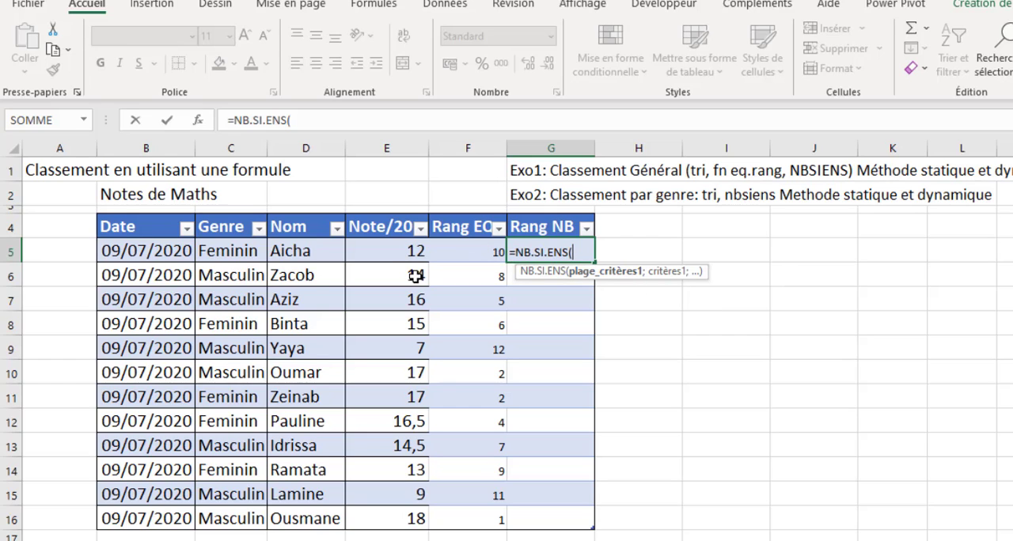
{"action": "left_click_drag", "start_coordinate": [388, 250], "coordinate": [388, 507]}
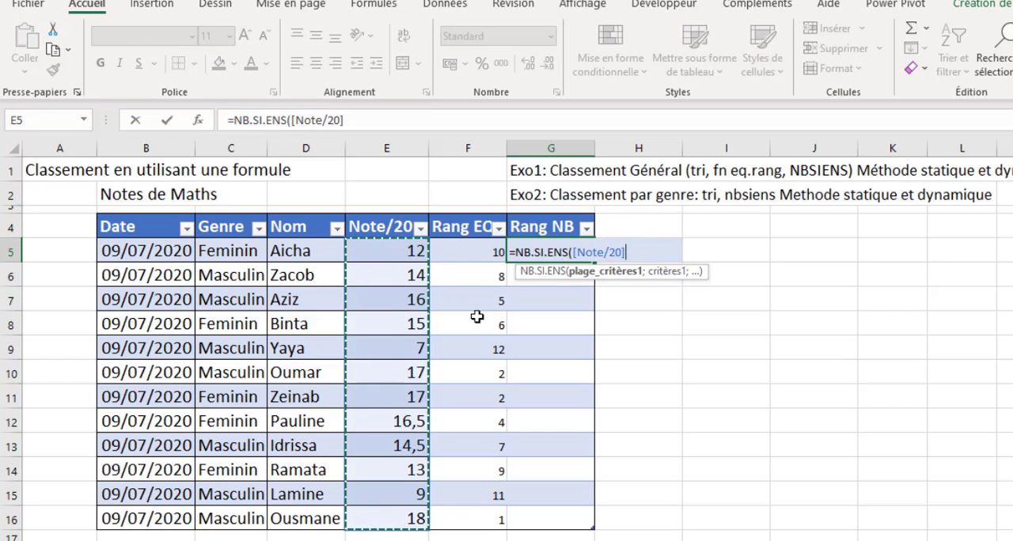
{"action": "type", "text": ";"}
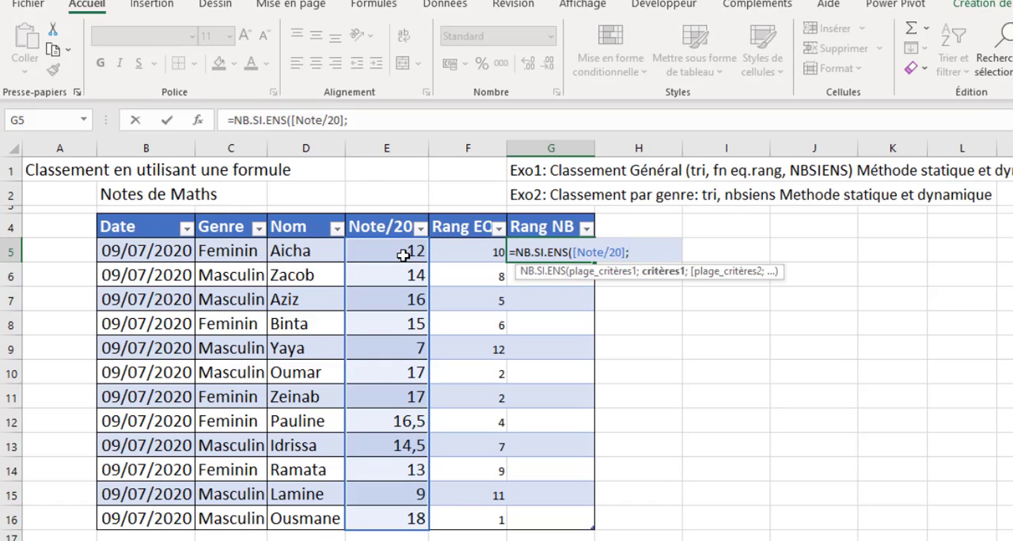
{"action": "type", "text": "\">\"&"}
{"action": "left_click", "coordinate": [404, 253]}
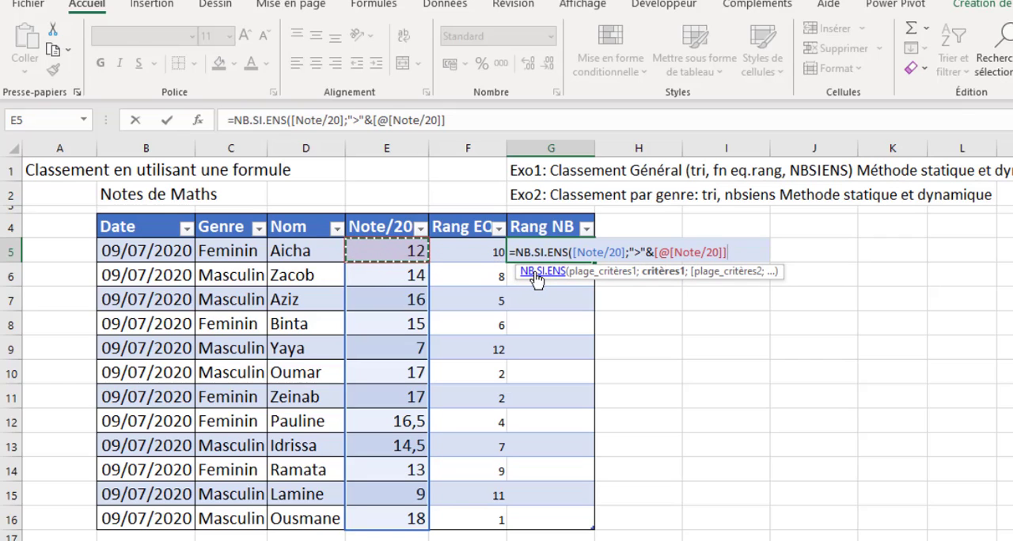
{"action": "key", "text": "ctrl+Return"}
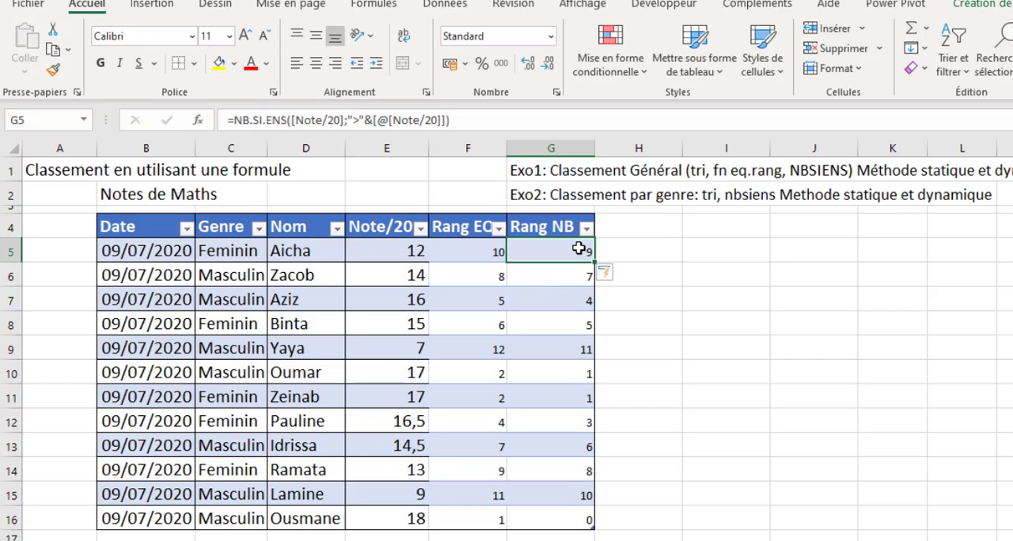
- Append +1 to the NB.SI.ENS formula in G5 and apply it to the Rang NB column
{"action": "left_click", "coordinate": [471, 123]}
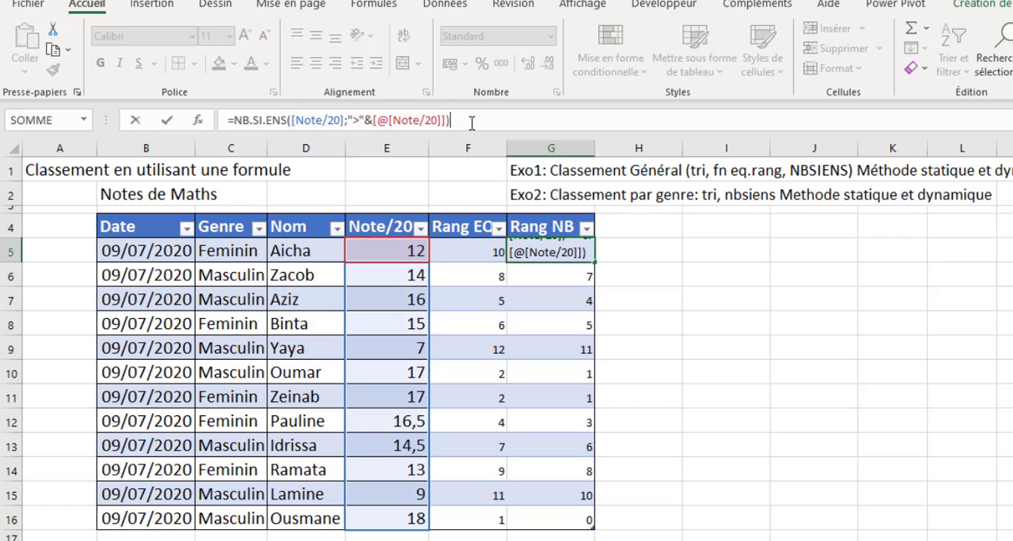
{"action": "type", "text": "+1"}
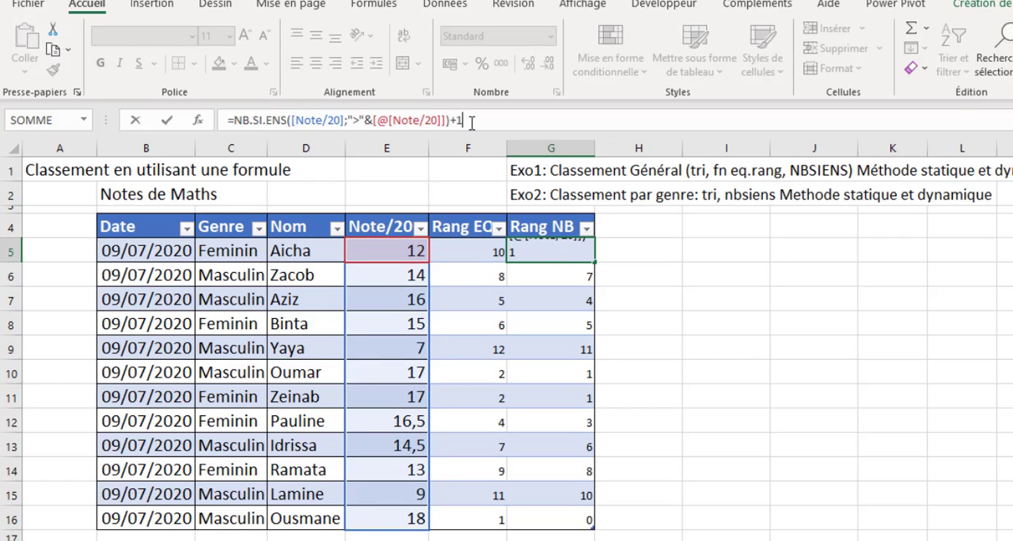
{"action": "key", "text": "ctrl+Return"}
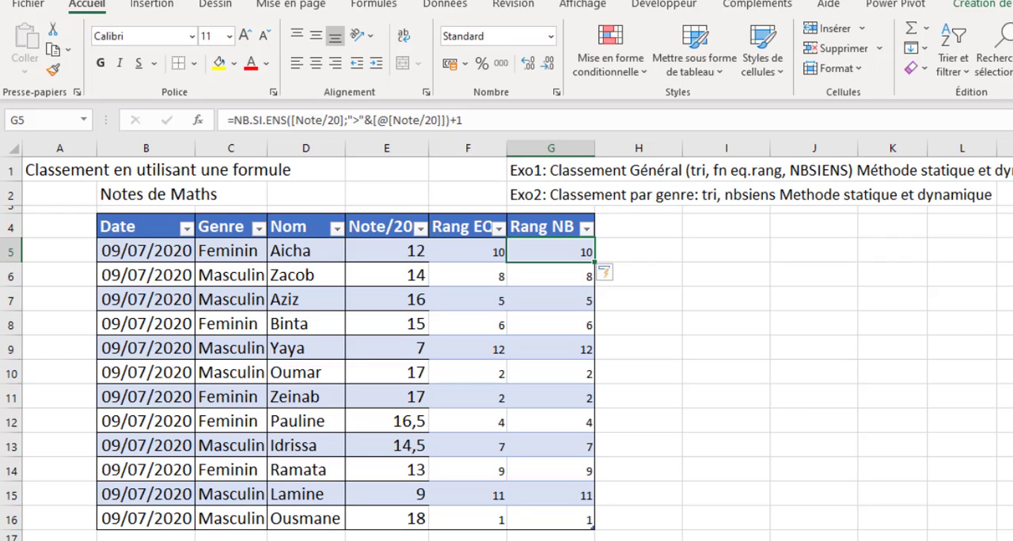
- Move the additional student records from R7:U14 to directly beneath the table, starting at B17
{"action": "scroll", "coordinate": [228, 258], "scroll_direction": "down", "scroll_amount": 1}
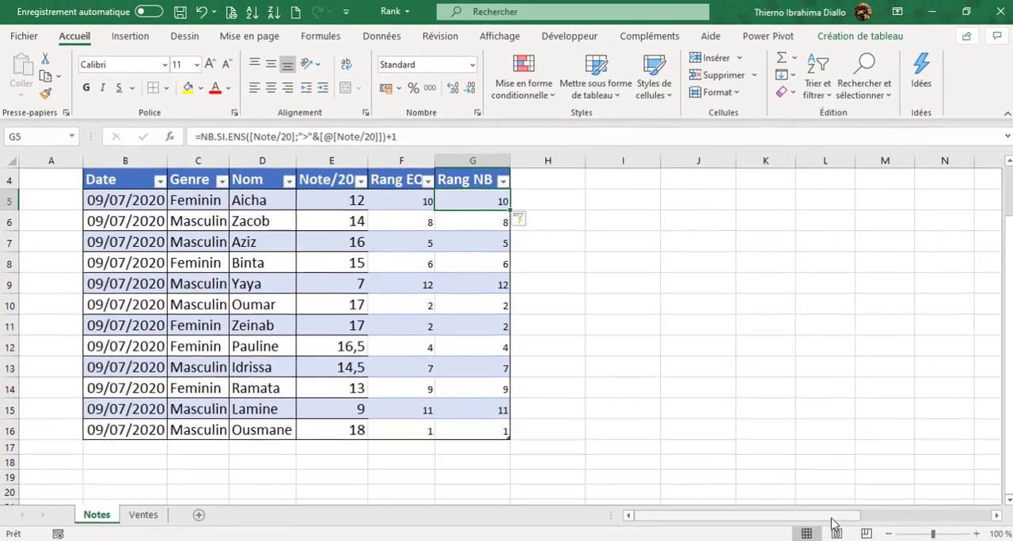
{"action": "left_click_drag", "start_coordinate": [832, 523], "coordinate": [937, 517]}
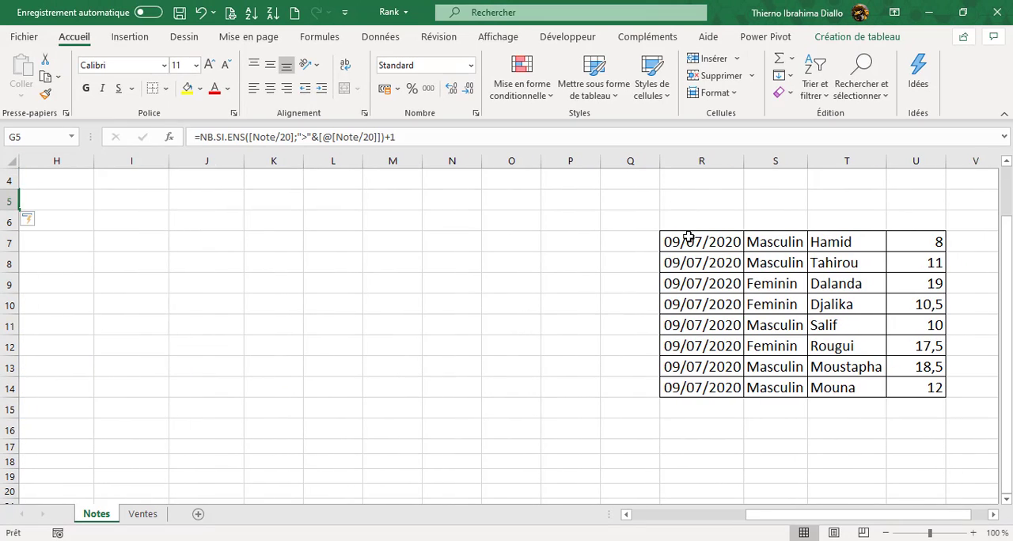
{"action": "left_click_drag", "start_coordinate": [687, 239], "coordinate": [914, 386]}
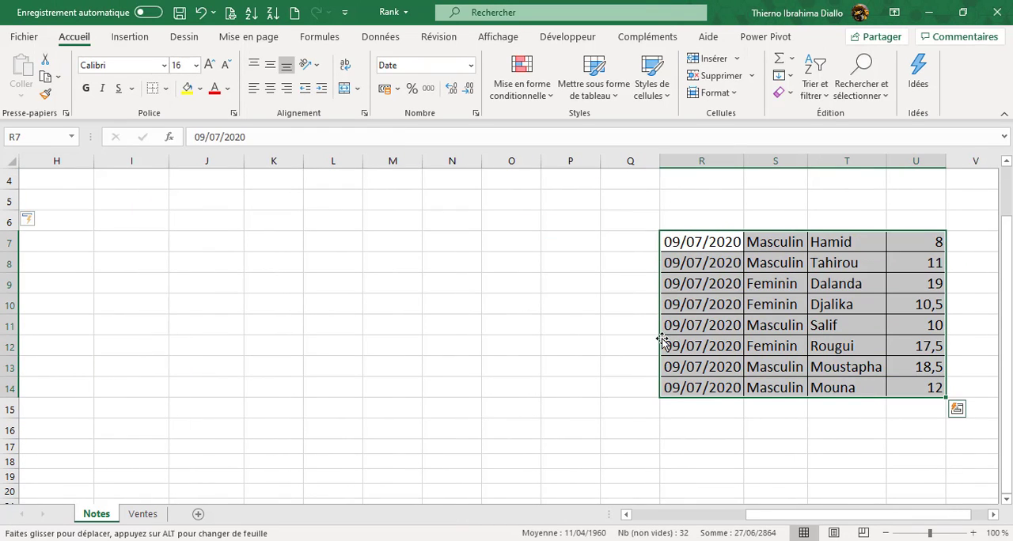
{"action": "left_click_drag", "start_coordinate": [662, 340], "coordinate": [103, 317]}
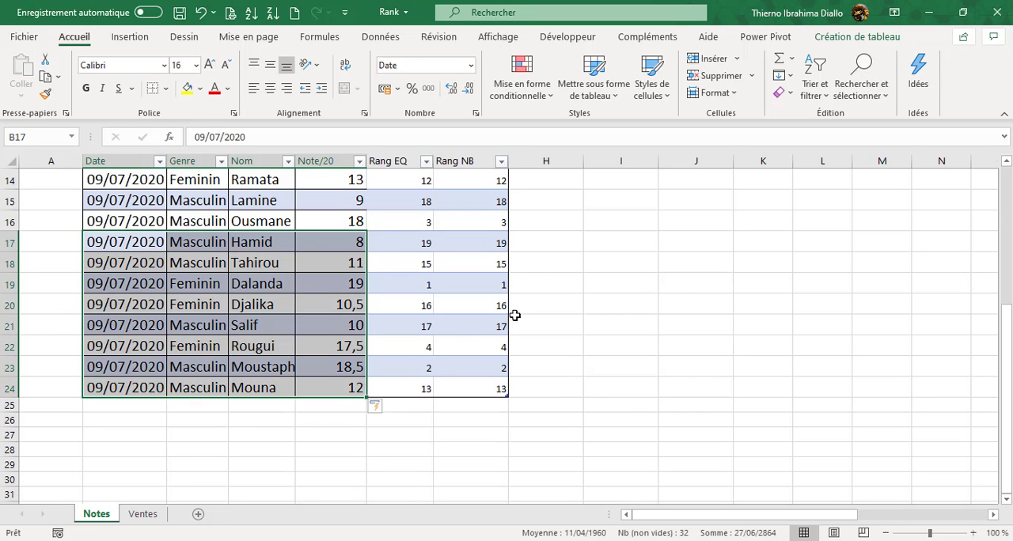
- Examine the Rang EQ and Rang NB values of the added records in rows 17 to 24 against their marks
{"action": "mouse_move", "coordinate": [1007, 316]}
{"action": "left_mouse_down"}
{"action": "mouse_move", "coordinate": [1010, 301]}
{"action": "mouse_move", "coordinate": [1009, 310]}
{"action": "left_mouse_up"}
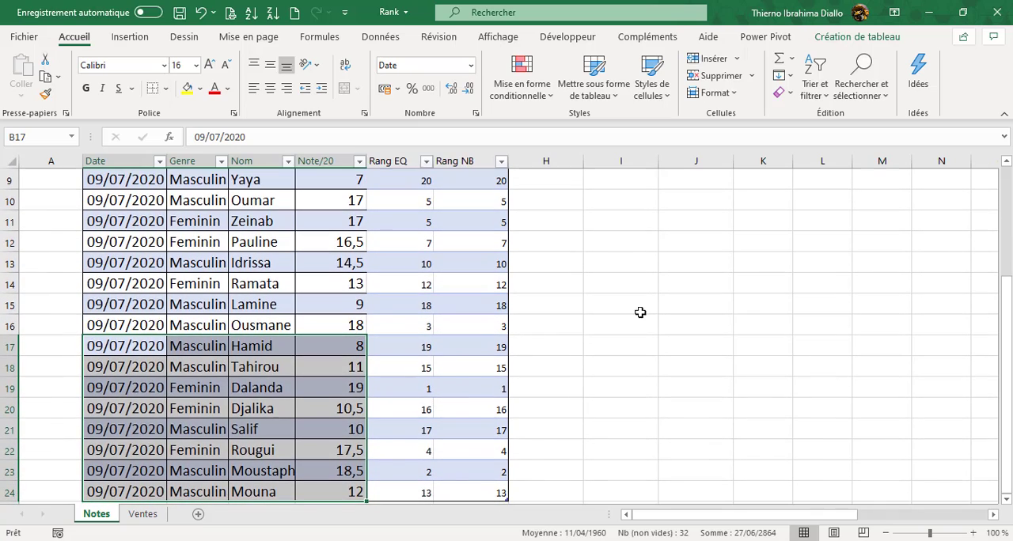
{"action": "left_click", "coordinate": [448, 387]}
{"action": "left_click", "coordinate": [341, 387]}
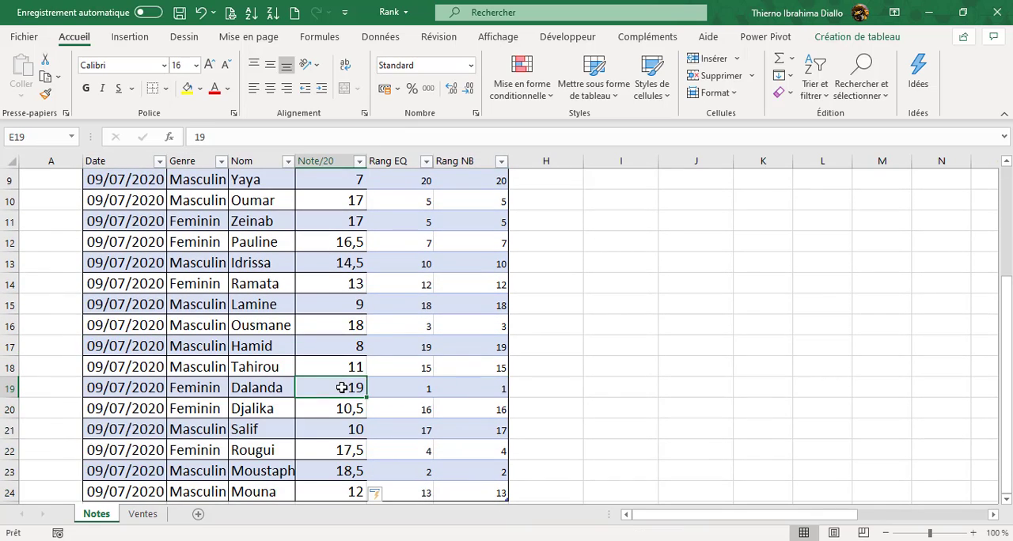
{"action": "left_click", "coordinate": [472, 390]}
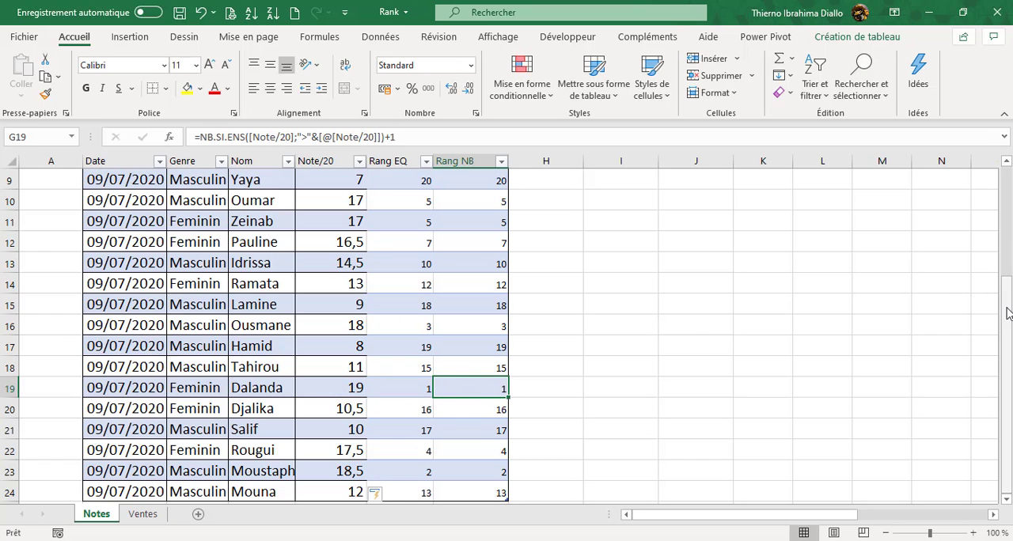
{"action": "mouse_move", "coordinate": [1009, 308]}
{"action": "left_mouse_down"}
{"action": "mouse_move", "coordinate": [1007, 199]}
{"action": "mouse_move", "coordinate": [1010, 308]}
{"action": "left_mouse_up"}
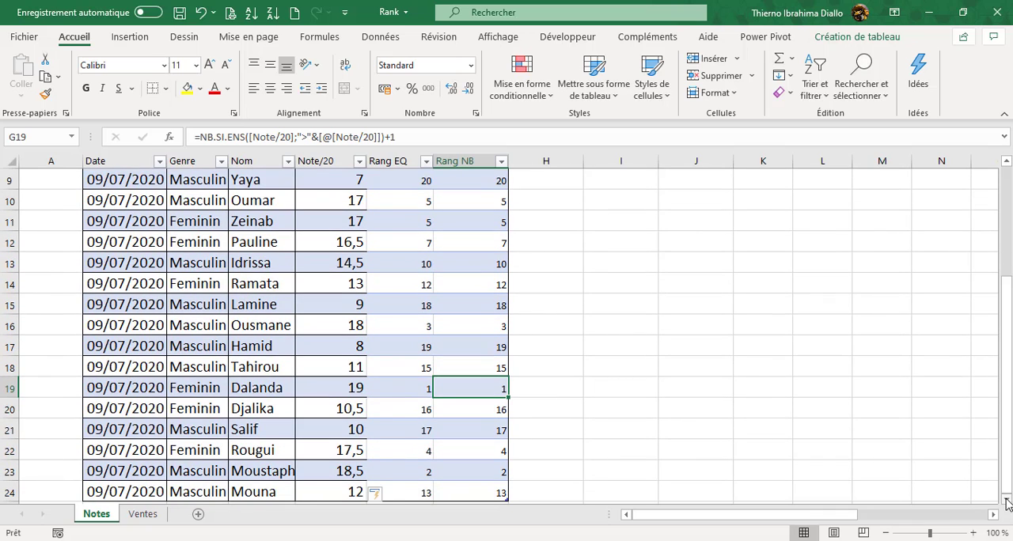
{"action": "left_click", "coordinate": [1007, 500]}
{"action": "left_click", "coordinate": [1006, 500]}
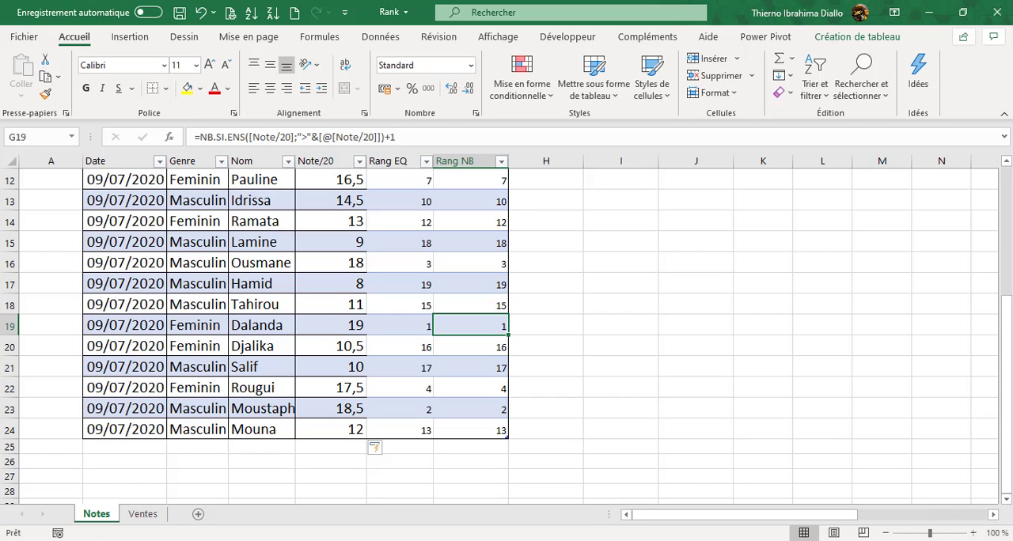
{"action": "left_click_drag", "start_coordinate": [1008, 381], "coordinate": [1009, 171]}
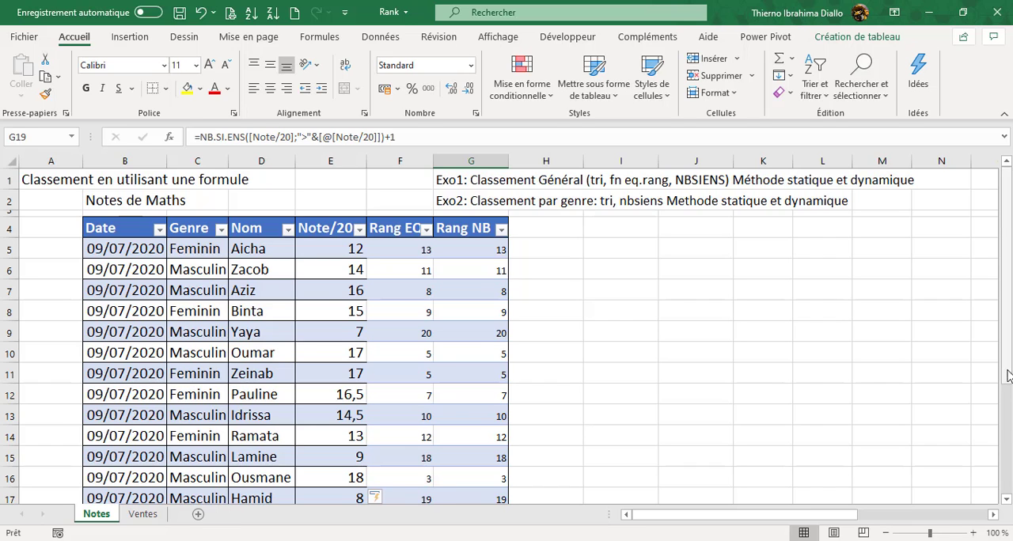
{"action": "left_click_drag", "start_coordinate": [1005, 324], "coordinate": [995, 324]}
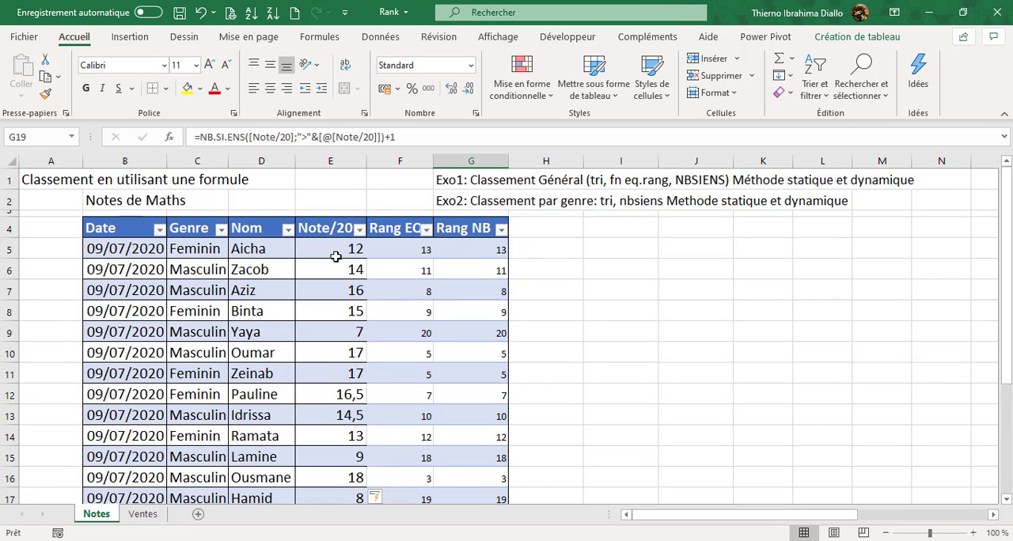
- Add a table column with the header Rang Genre in H4
{"action": "left_click", "coordinate": [546, 231]}
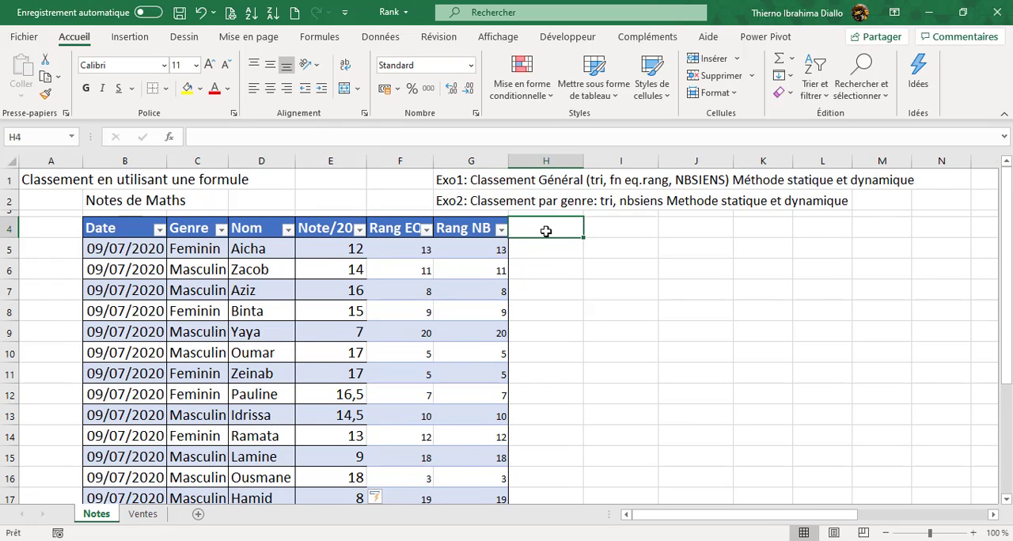
{"action": "type", "text": "Ra"}
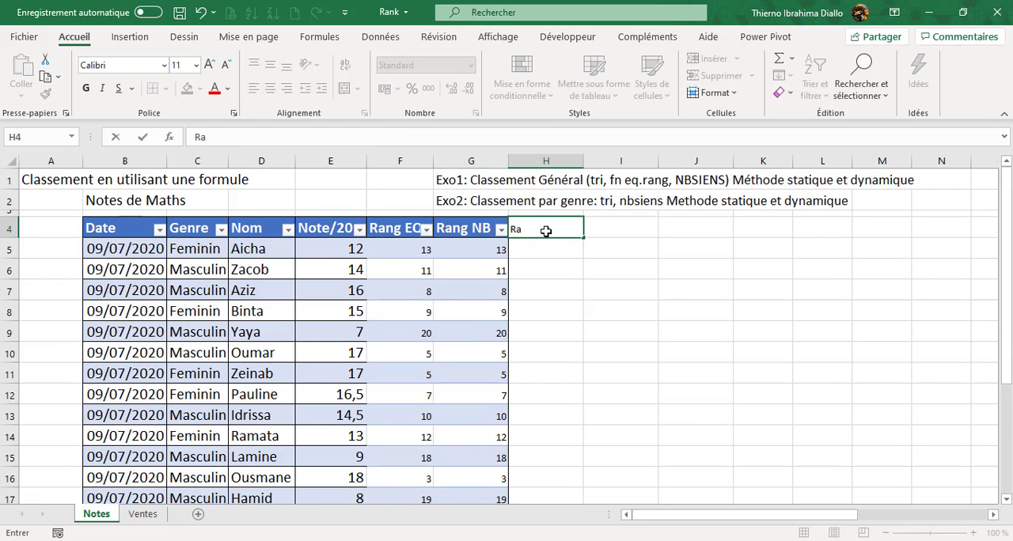
{"action": "type", "text": "ng Genre"}
{"action": "key", "text": "Return"}
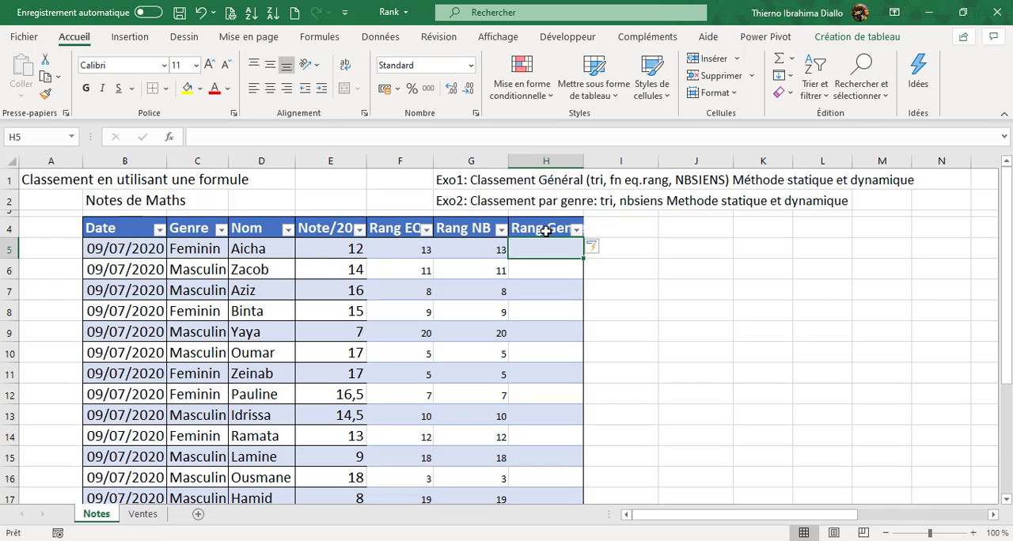
{"action": "type", "text": "=nb"}
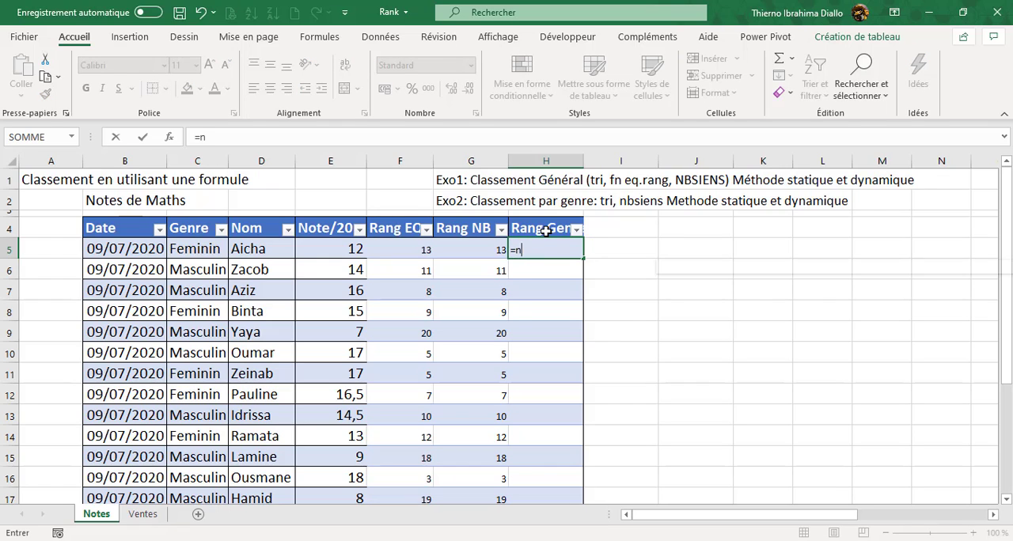
{"action": "key", "text": "Down"}
{"action": "key", "text": "Down"}
{"action": "key", "text": "Down"}
{"action": "key", "text": "Down"}
{"action": "key", "text": "Down"}
{"action": "key", "text": "Down"}
{"action": "key", "text": "Down"}
{"action": "key", "text": "Down"}
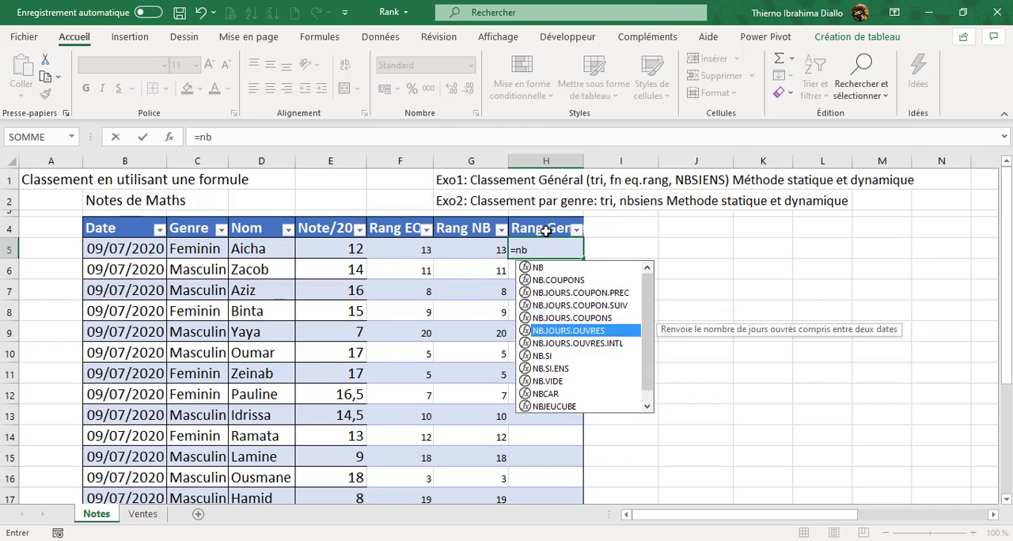
{"action": "key", "text": "Tab"}
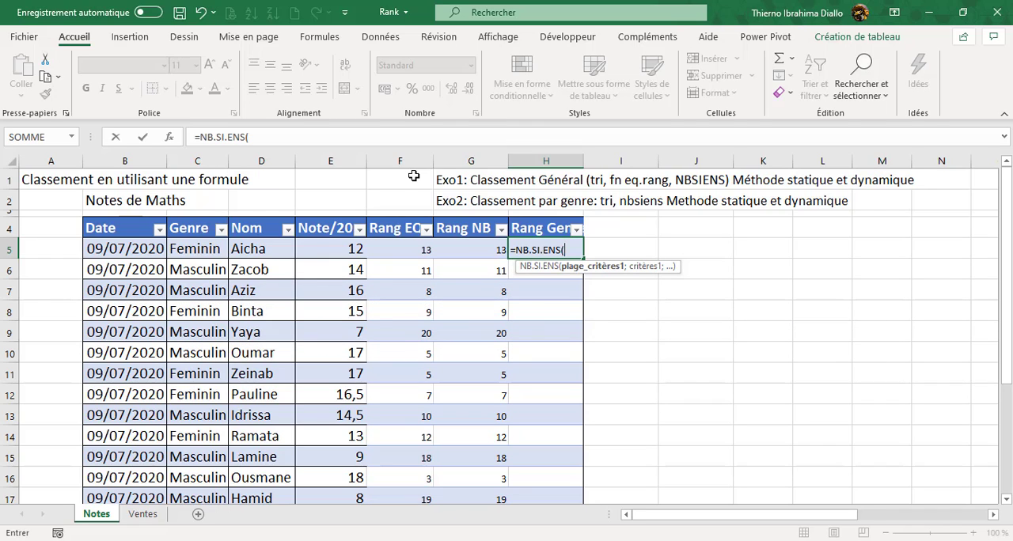
{"action": "left_click", "coordinate": [204, 250]}
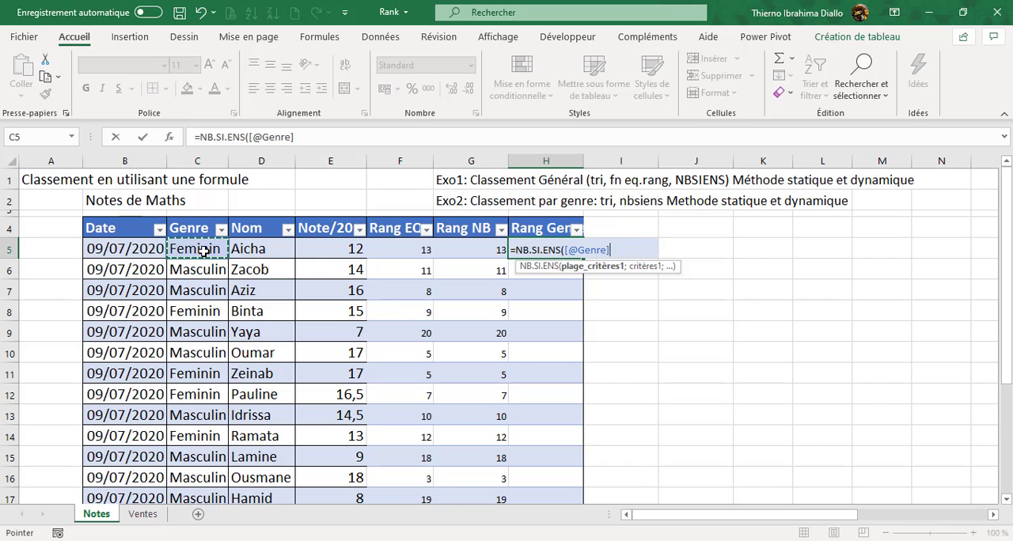
{"action": "key", "text": "ctrl+shift+Down"}
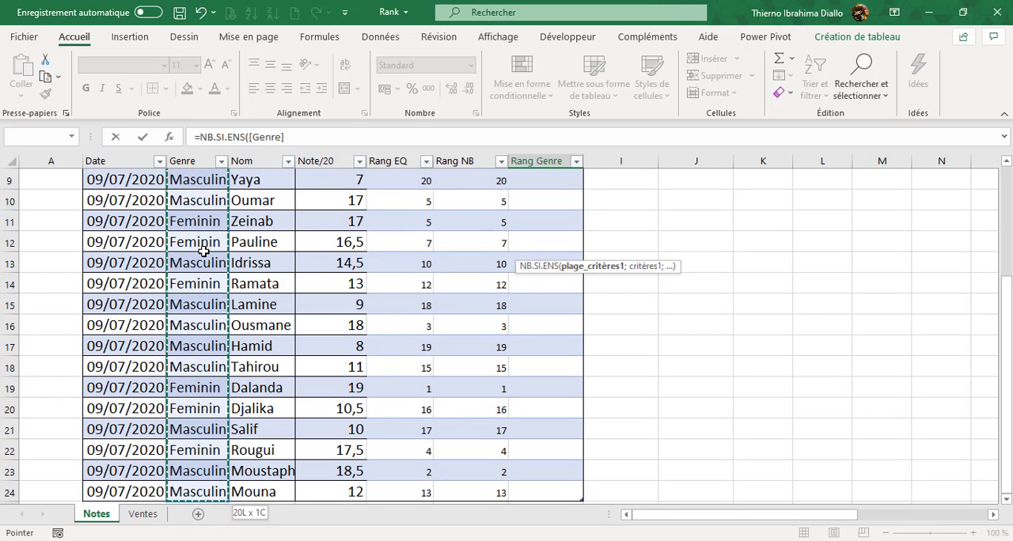
{"action": "scroll", "coordinate": [205, 251], "scroll_direction": "up", "scroll_amount": 2}
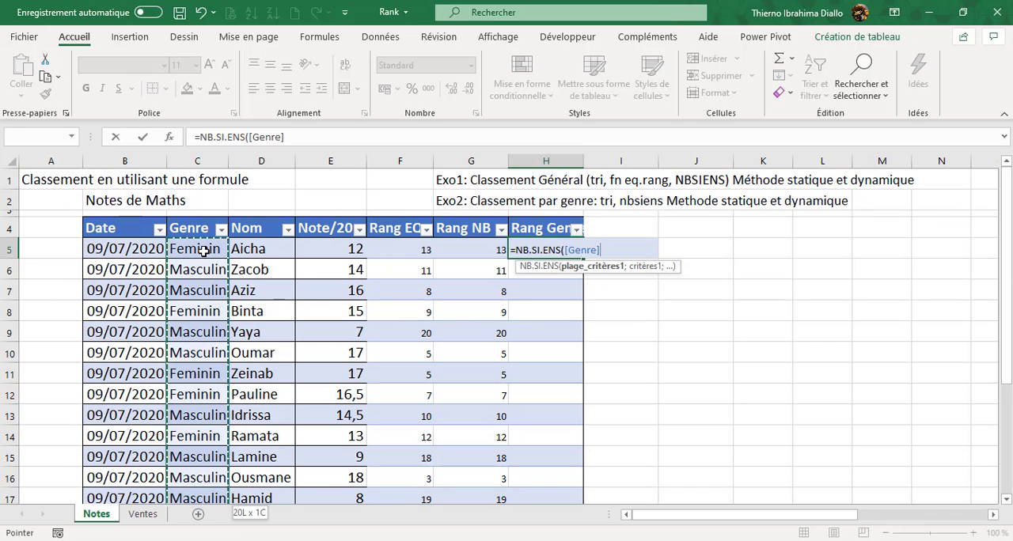
{"action": "type", "text": ";"}
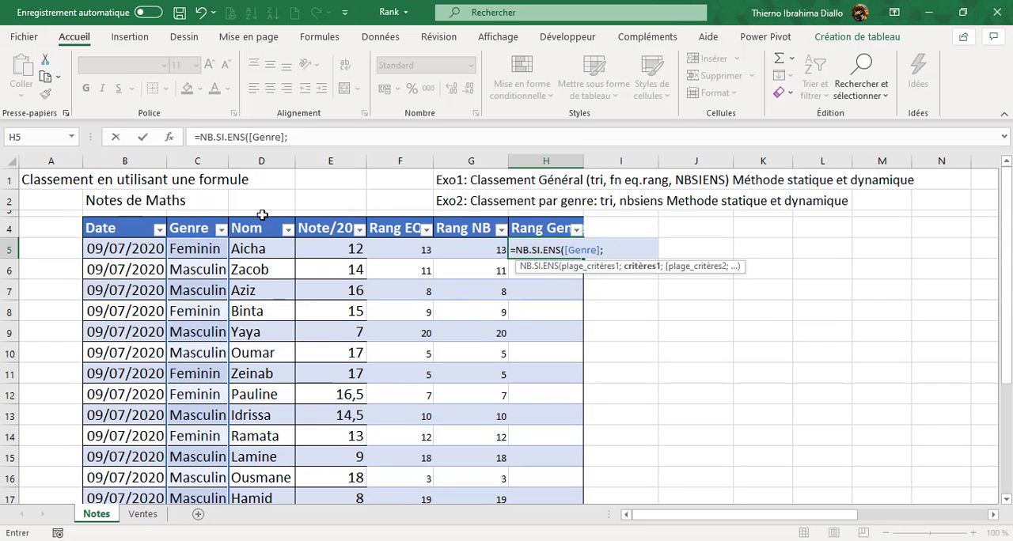
{"action": "left_click", "coordinate": [208, 249]}
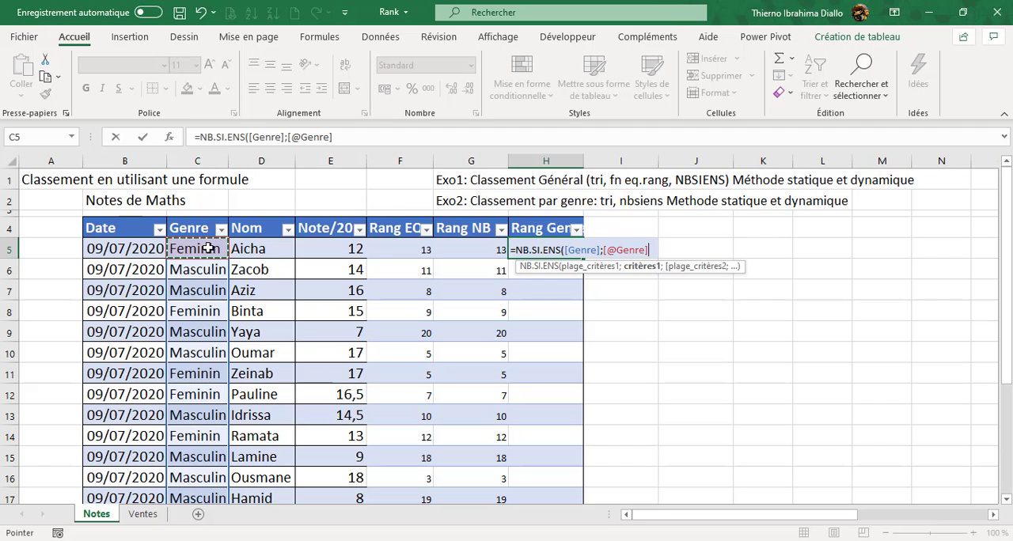
{"action": "type", "text": ";"}
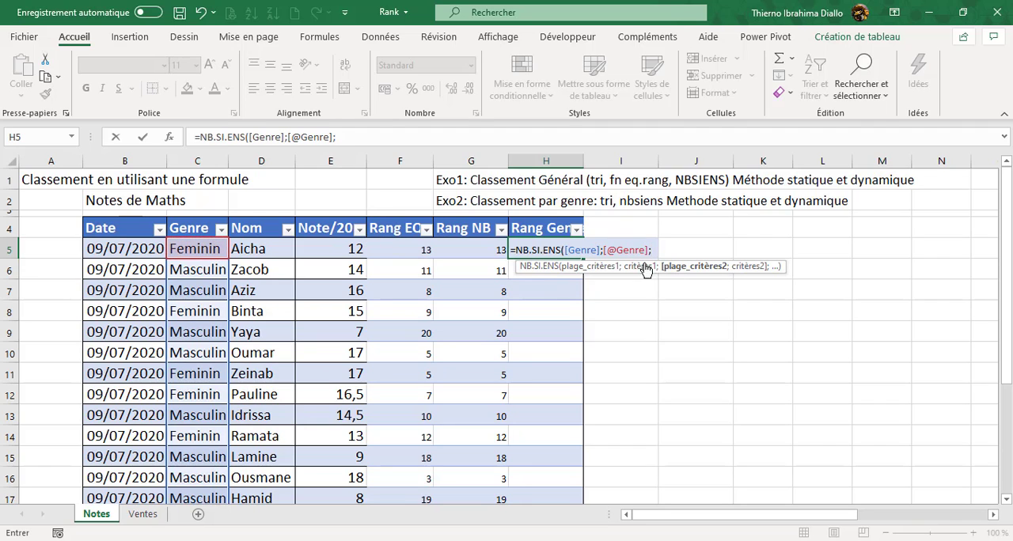
- Complete the H5 formula with [Note/20];">"&[@[Note/20]])+1 and apply it to the Rang Genre column
{"action": "left_click", "coordinate": [345, 246]}
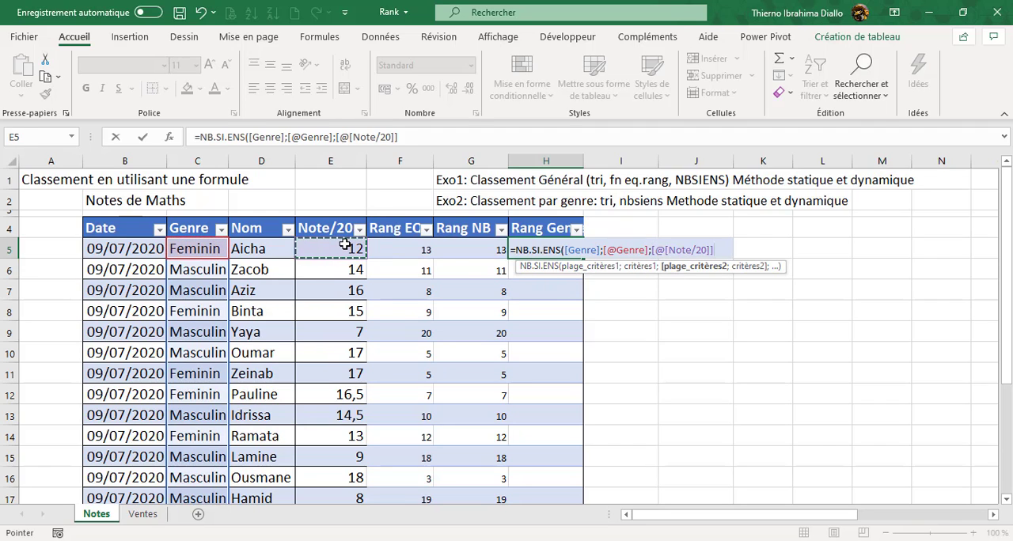
{"action": "key", "text": "ctrl+shift+Down"}
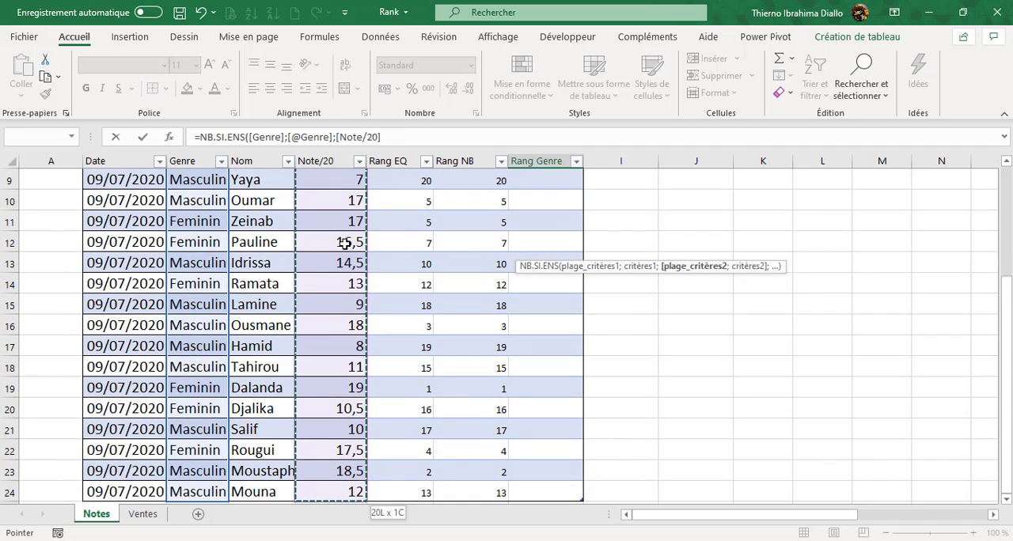
{"action": "scroll", "coordinate": [345, 246], "scroll_direction": "up", "scroll_amount": 3}
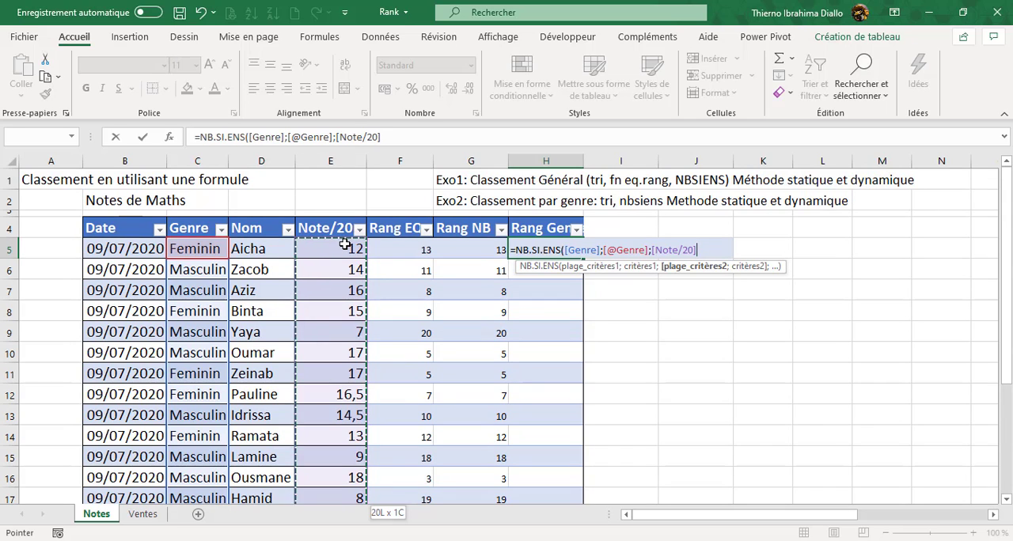
{"action": "type", "text": ";"}
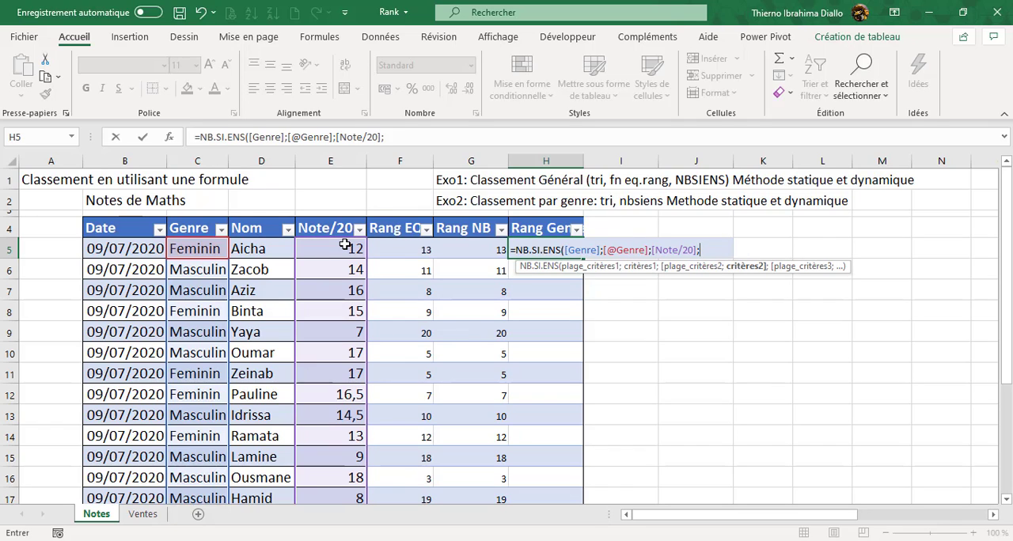
{"action": "type", "text": "\">\"&"}
{"action": "left_click", "coordinate": [340, 248]}
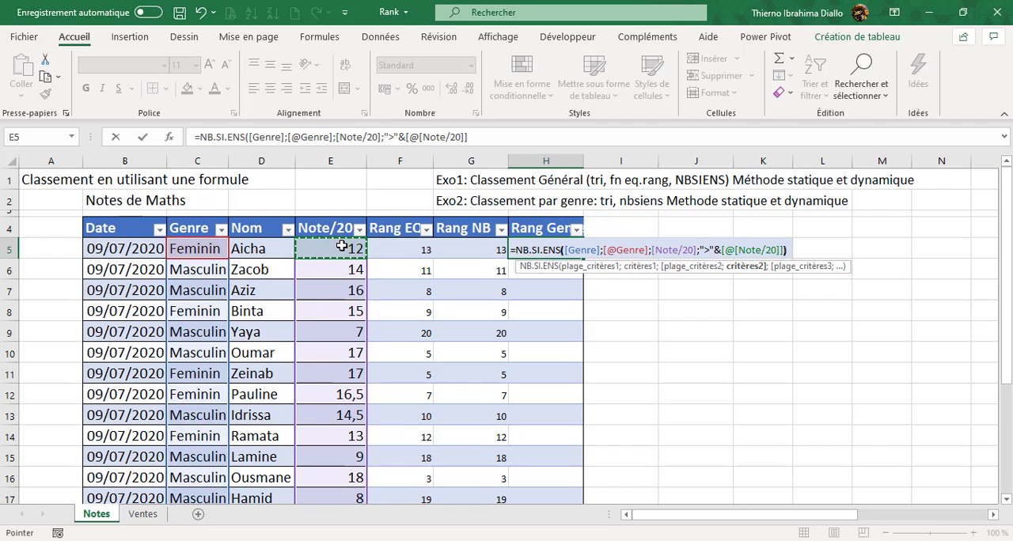
{"action": "type", "text": ")"}
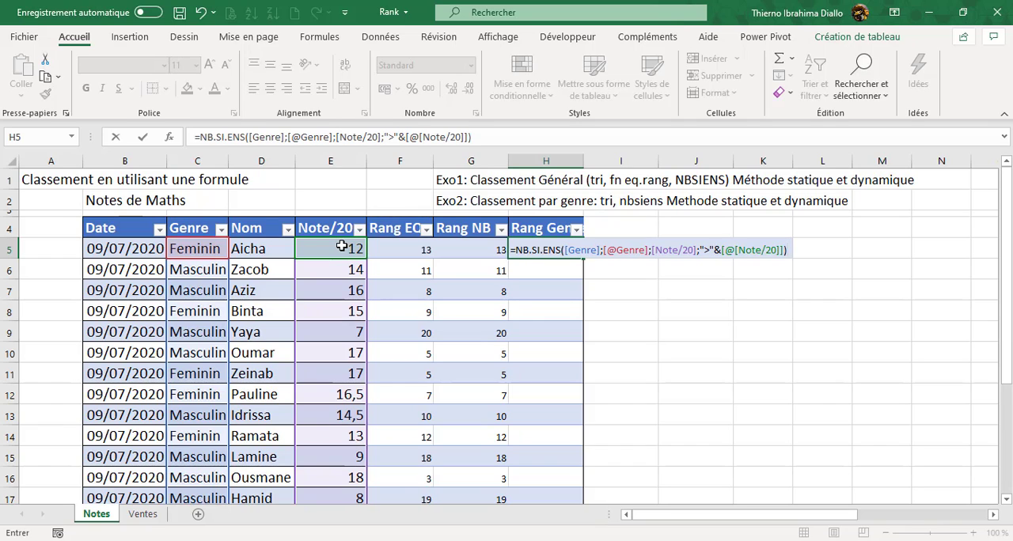
{"action": "type", "text": "+1"}
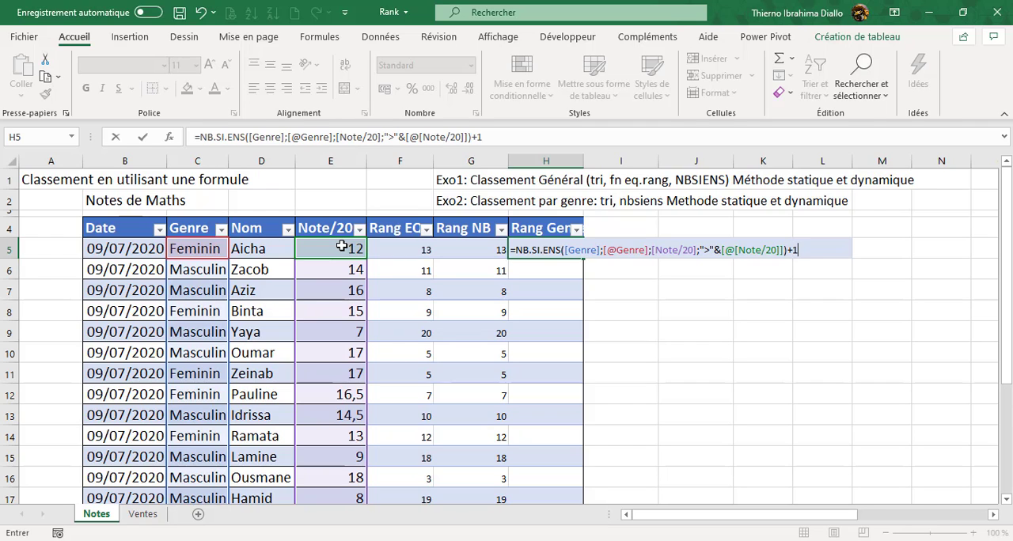
{"action": "key", "text": "ctrl+Return"}
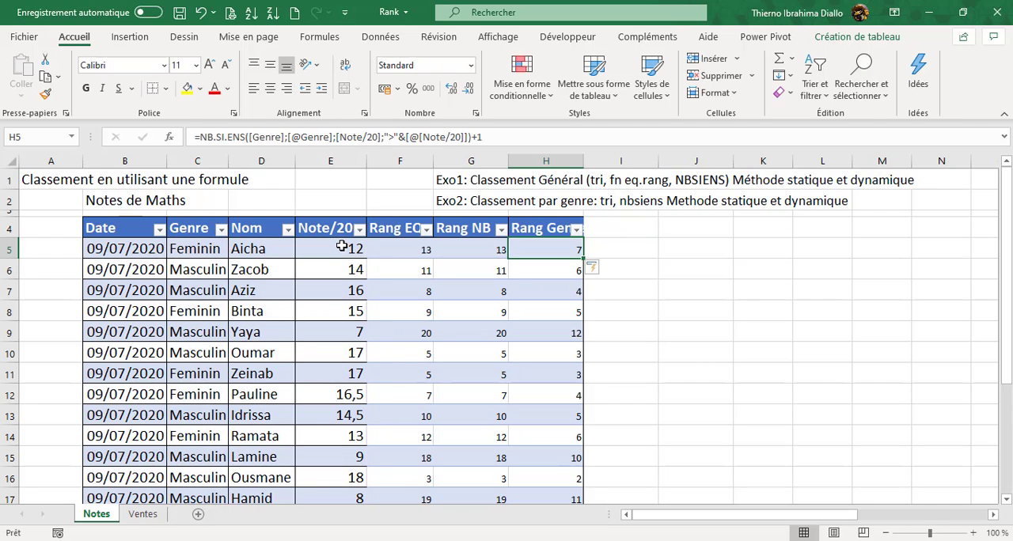
- Compare the Rang NB and Rang Genre formulas and ranks for the students in rows 5 and 6
{"action": "left_click", "coordinate": [491, 250]}
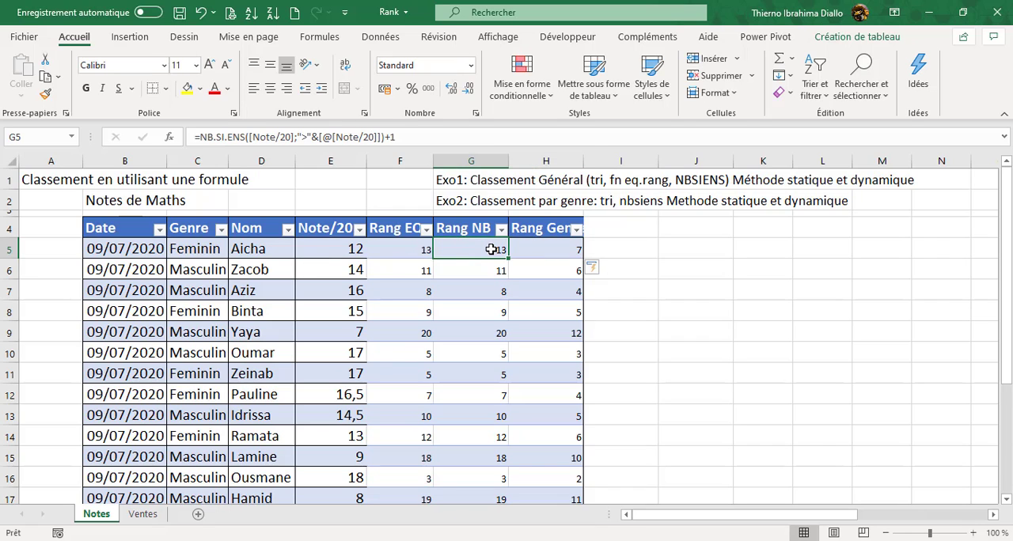
{"action": "left_click", "coordinate": [553, 251]}
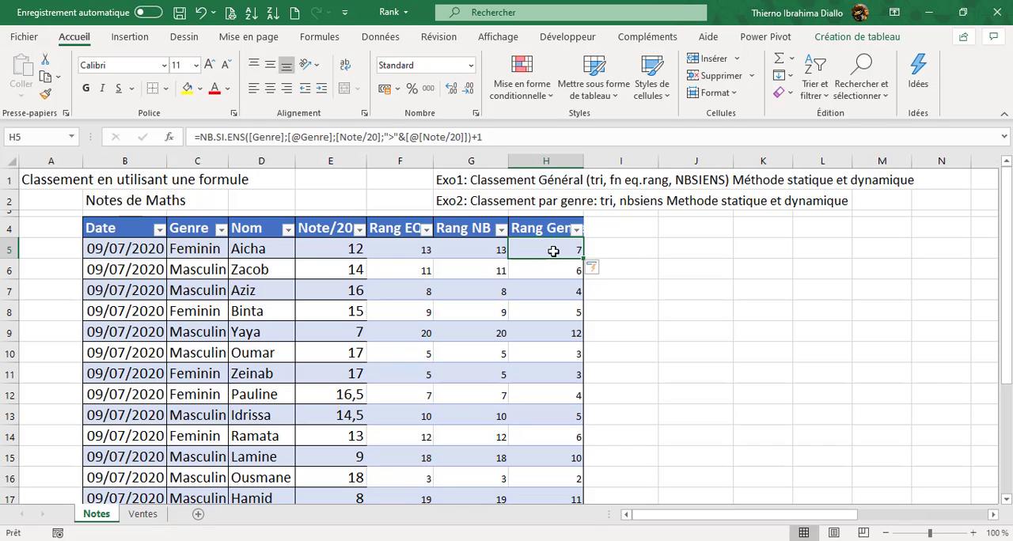
{"action": "left_click", "coordinate": [563, 271]}
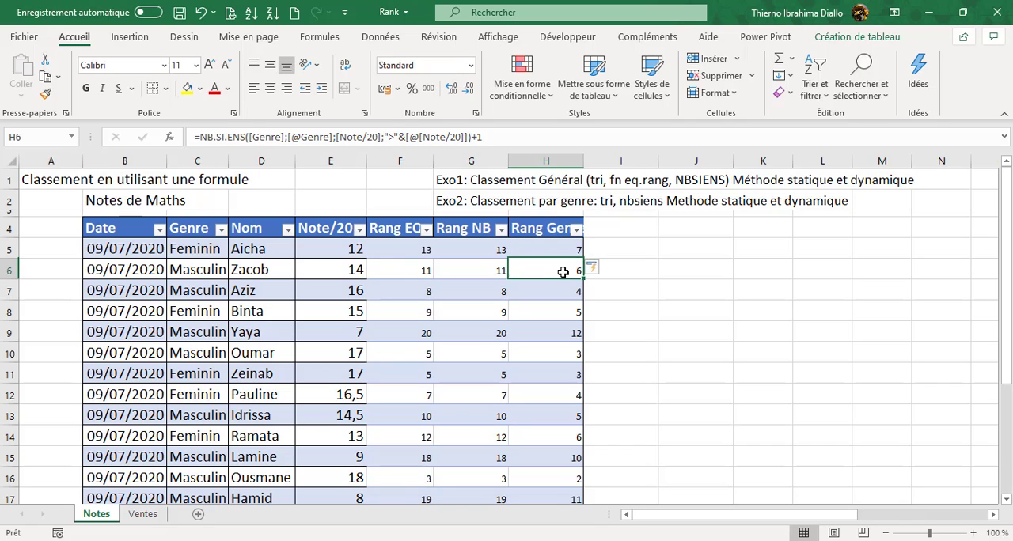
{"action": "left_click", "coordinate": [494, 273]}
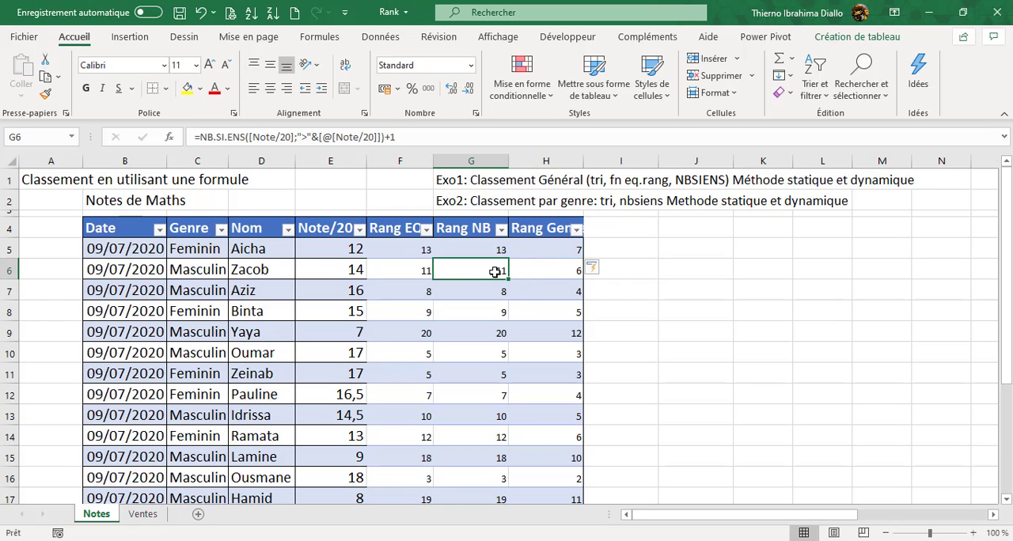
{"action": "left_click", "coordinate": [560, 271]}
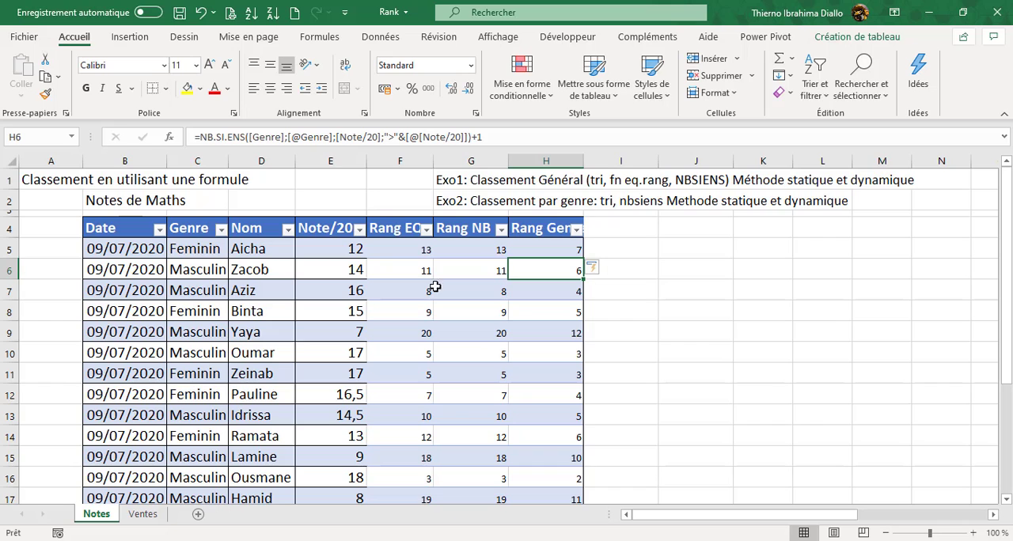
- Sort the table by Genre in ascending order, and re-sort it by Note/20 in descending order
{"action": "left_click", "coordinate": [195, 270]}
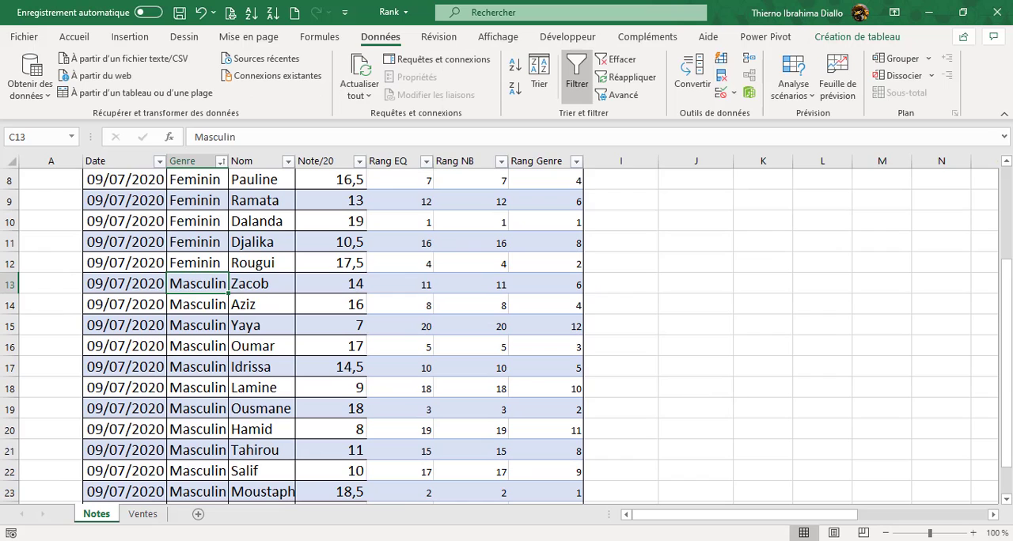
{"action": "left_click_drag", "start_coordinate": [1006, 313], "coordinate": [1007, 218]}
{"action": "left_click", "coordinate": [352, 305]}
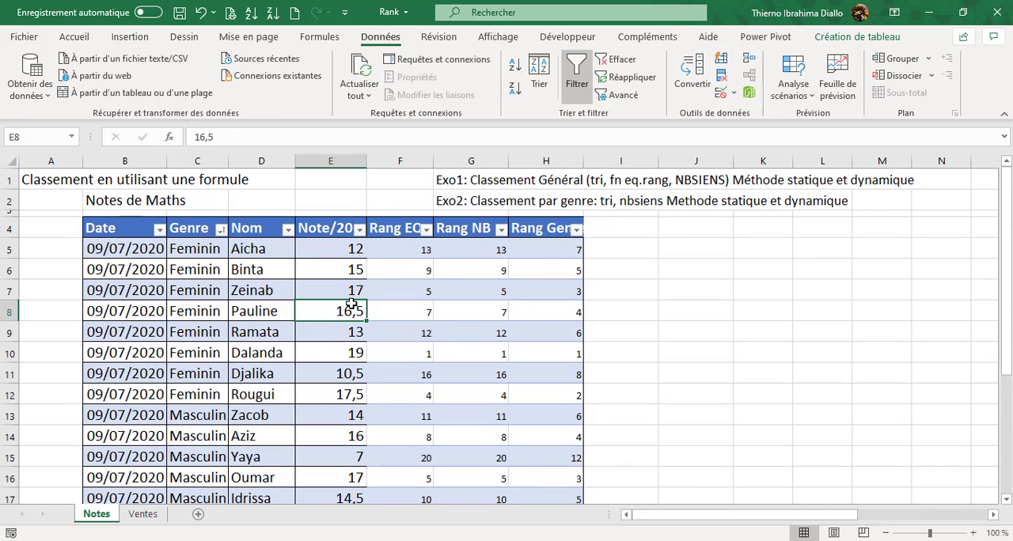
{"action": "left_click", "coordinate": [514, 88]}
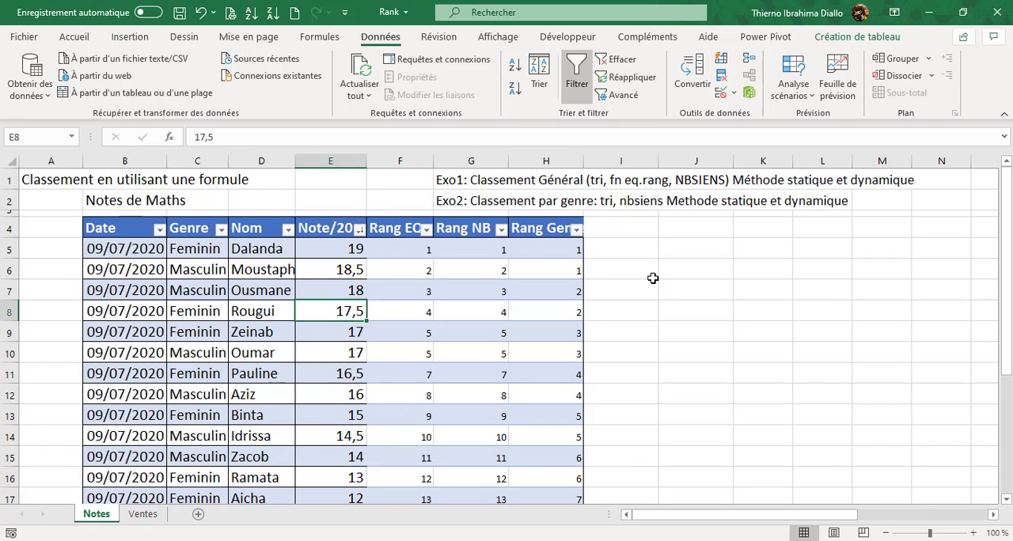
- Sort the marks table by Genre in ascending order and check the Feminin and Masculin groups
{"action": "left_click", "coordinate": [197, 311]}
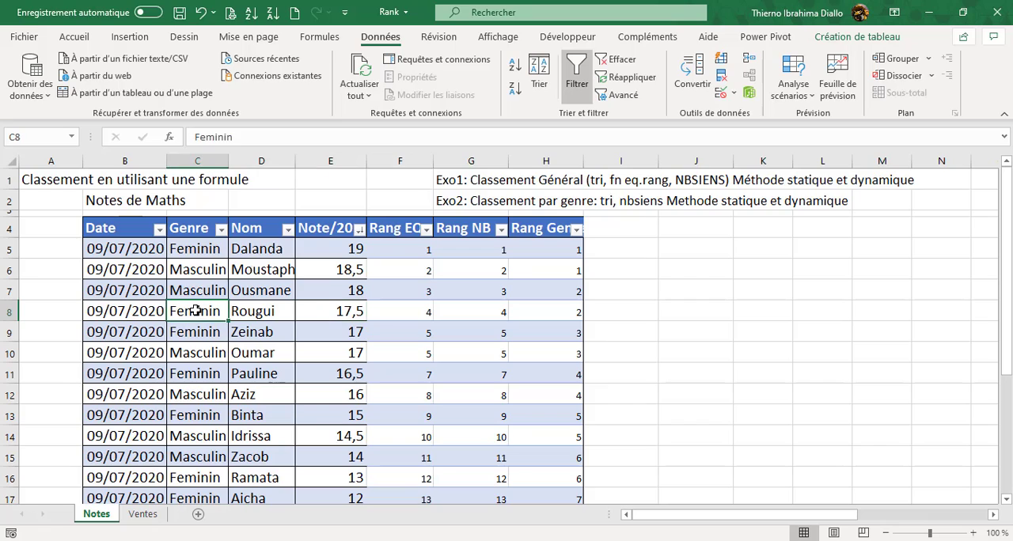
{"action": "left_click", "coordinate": [515, 64]}
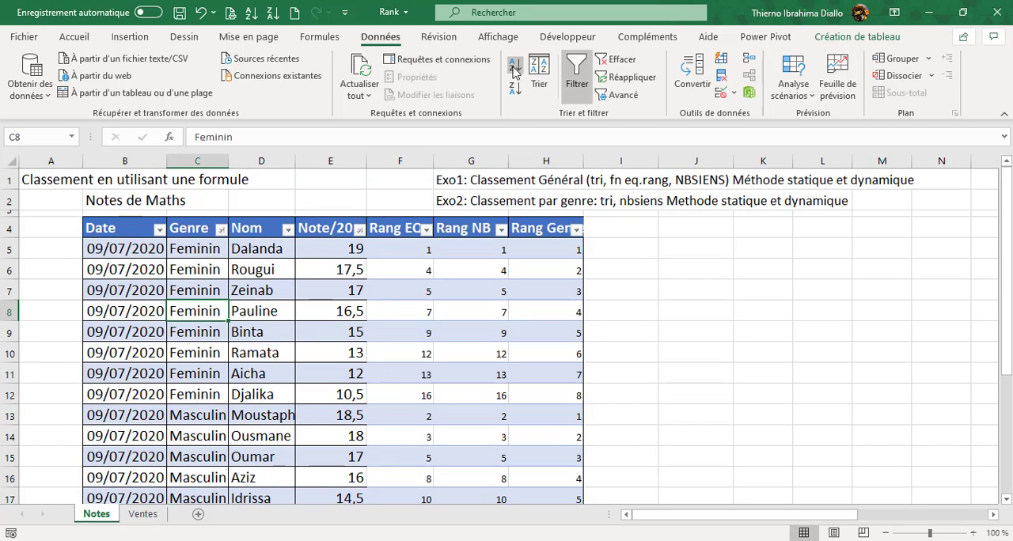
{"action": "left_click_drag", "start_coordinate": [201, 251], "coordinate": [204, 271]}
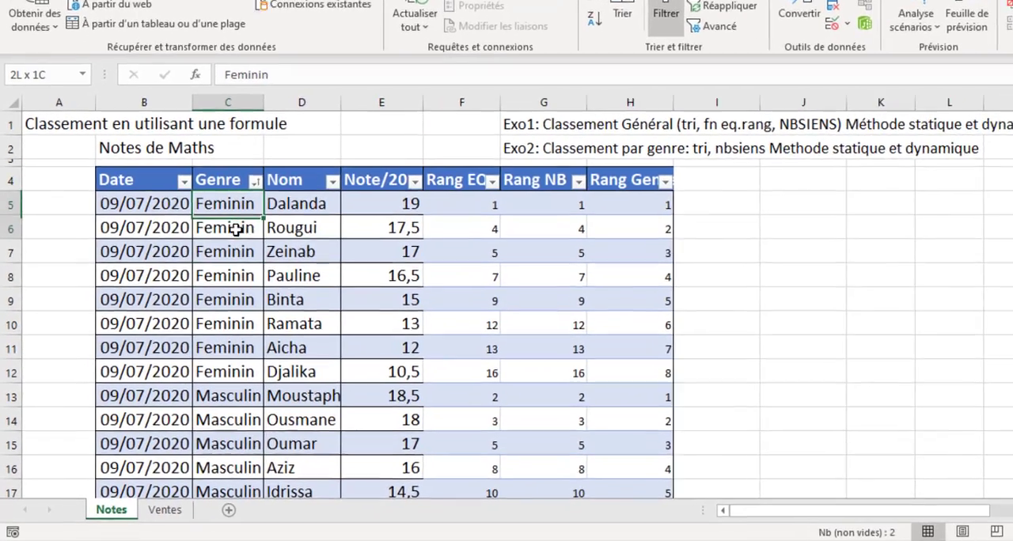
{"action": "left_click_drag", "start_coordinate": [236, 229], "coordinate": [252, 436]}
{"action": "left_click", "coordinate": [229, 396]}
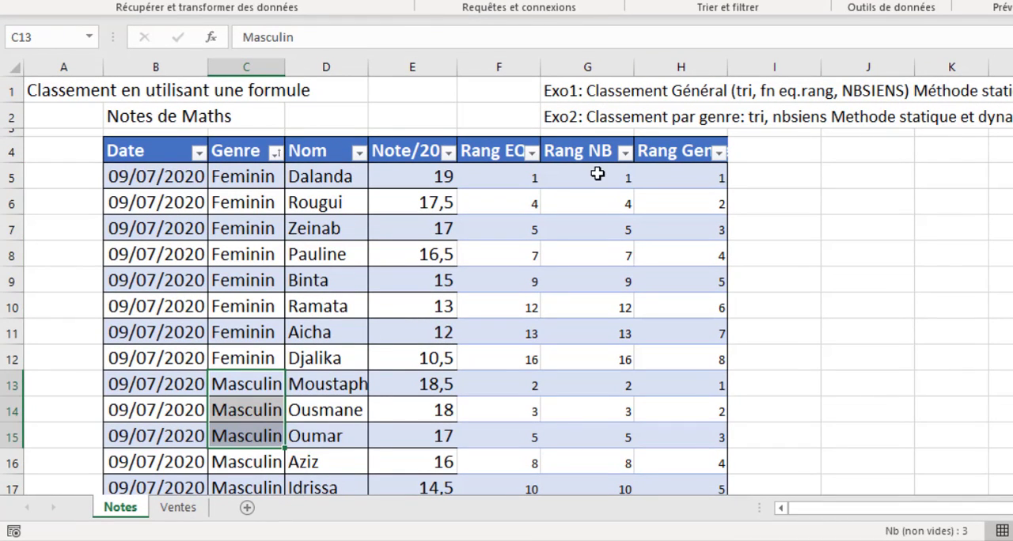
- Compare the Rang NB and Rang Genre formulas and ranks for the Feminin students in rows 5 to 8
{"action": "left_click", "coordinate": [623, 175]}
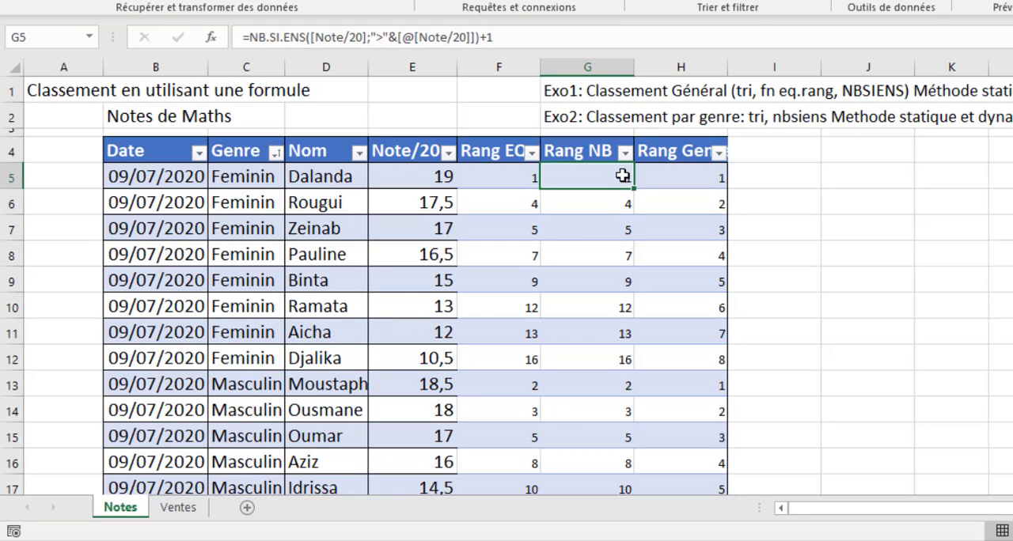
{"action": "left_click", "coordinate": [719, 176]}
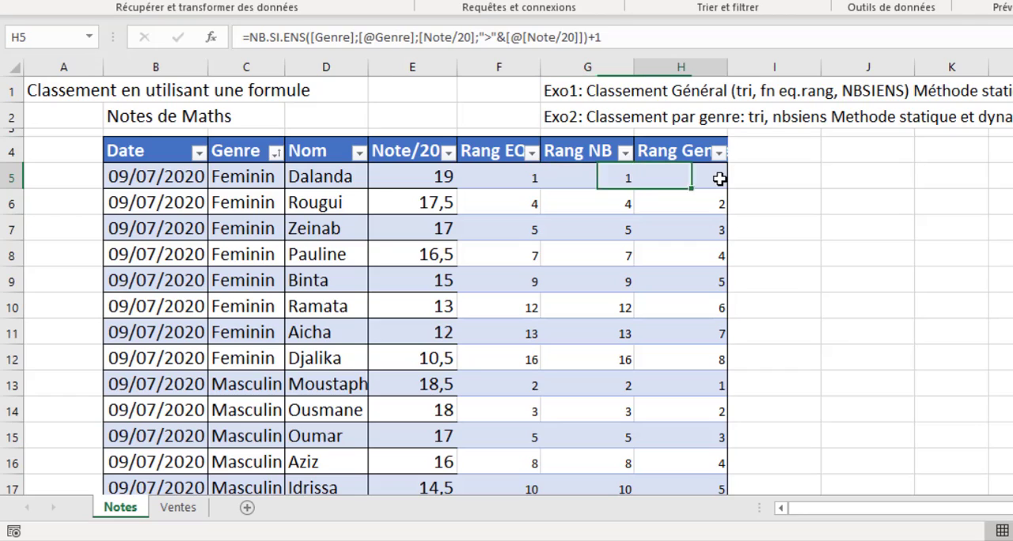
{"action": "left_click", "coordinate": [616, 205]}
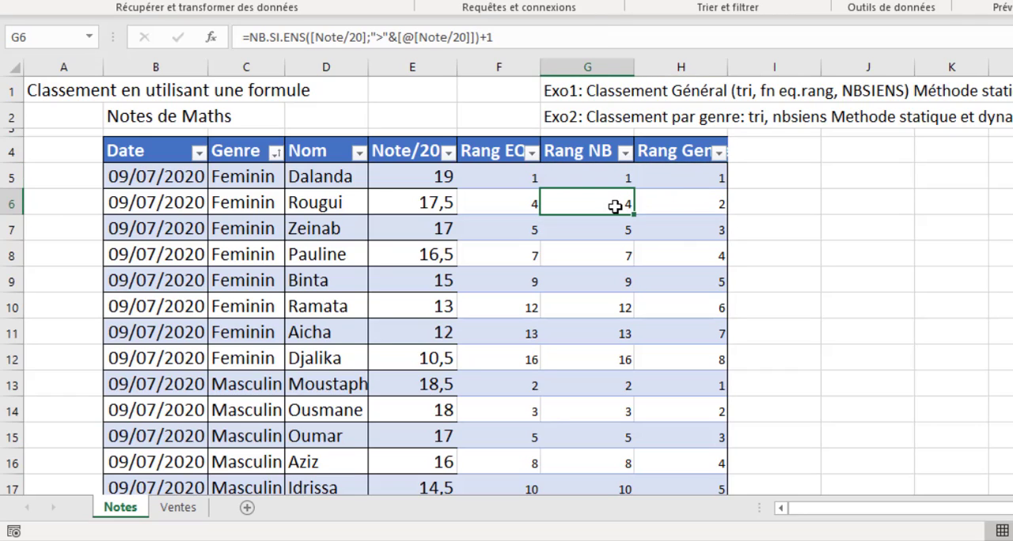
{"action": "left_click", "coordinate": [705, 204]}
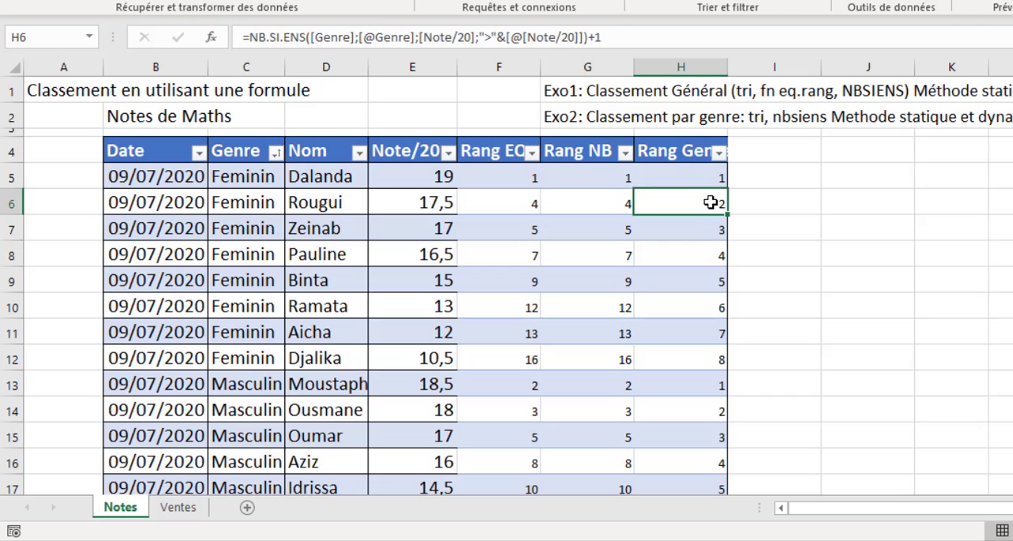
{"action": "left_click", "coordinate": [601, 235]}
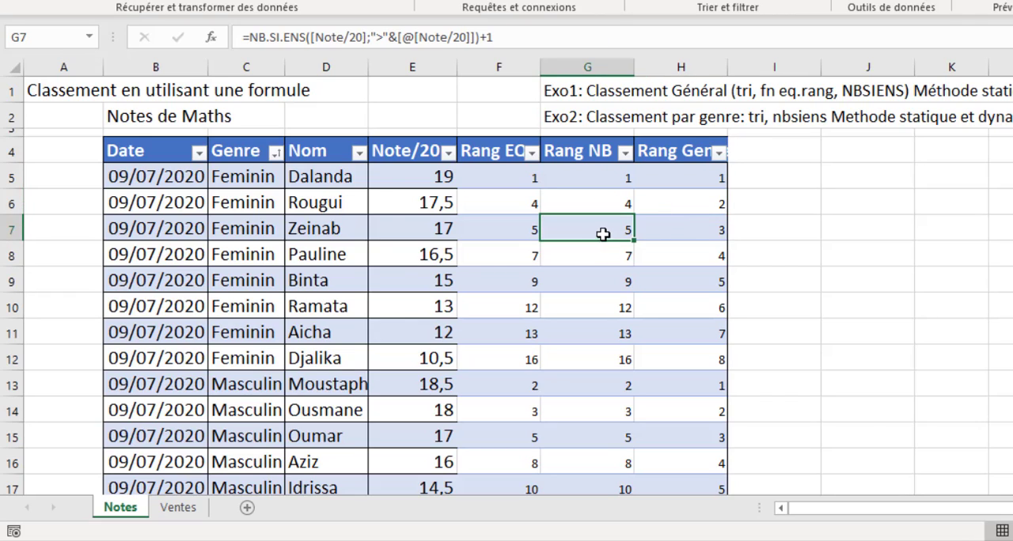
{"action": "left_click", "coordinate": [720, 231]}
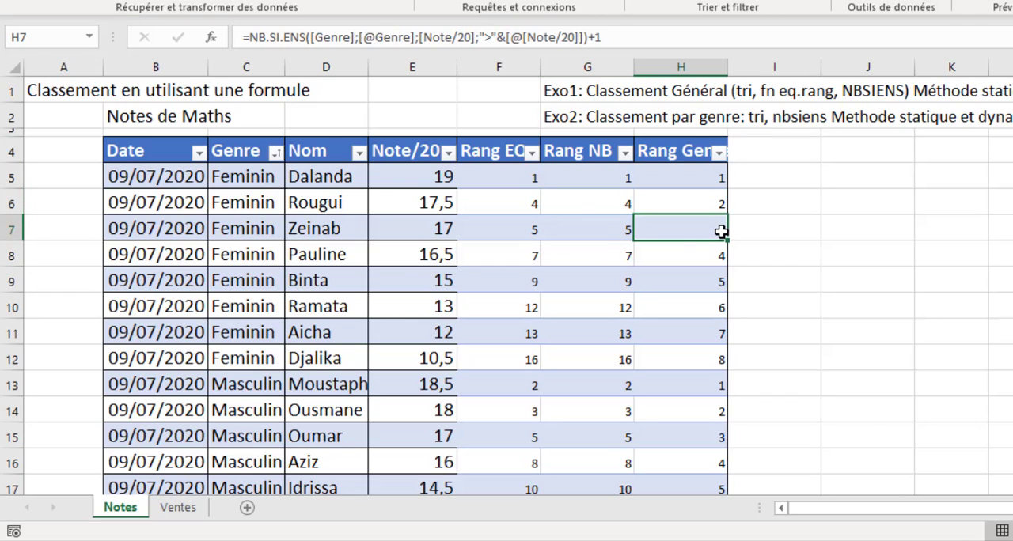
{"action": "left_click", "coordinate": [609, 259]}
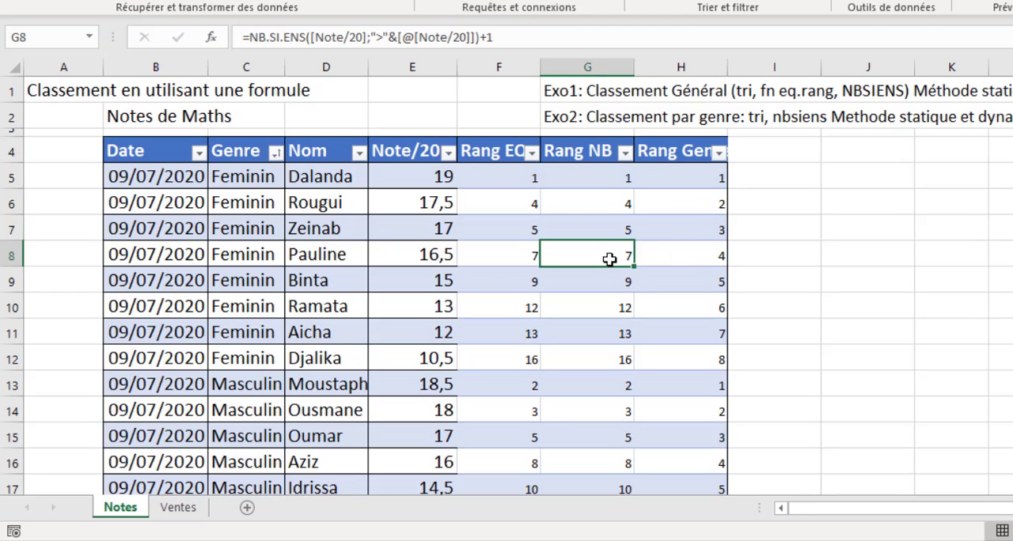
{"action": "left_click", "coordinate": [714, 255]}
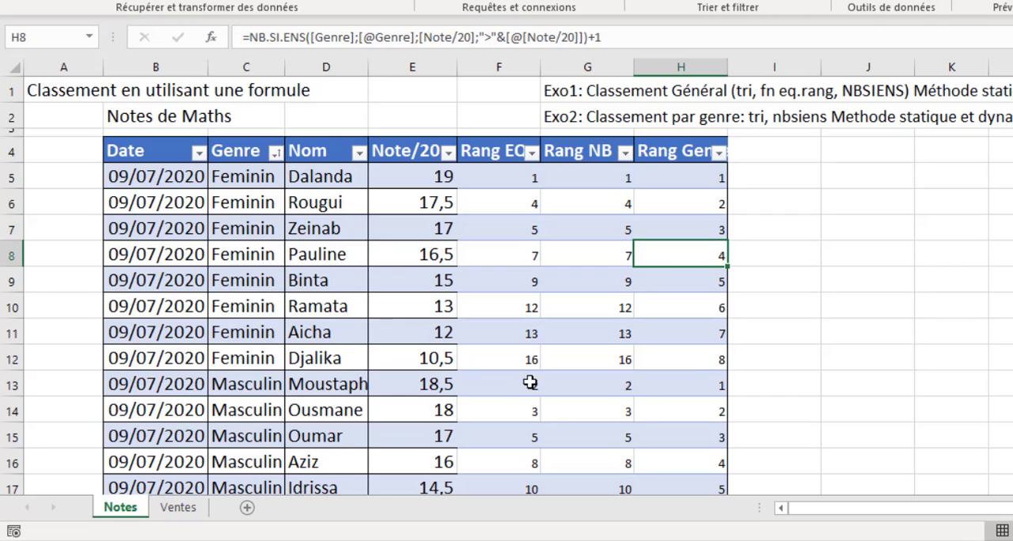
- Compare the Rang NB and Rang Genre values for the Masculin students in rows 13 to 15
{"action": "left_click", "coordinate": [707, 381]}
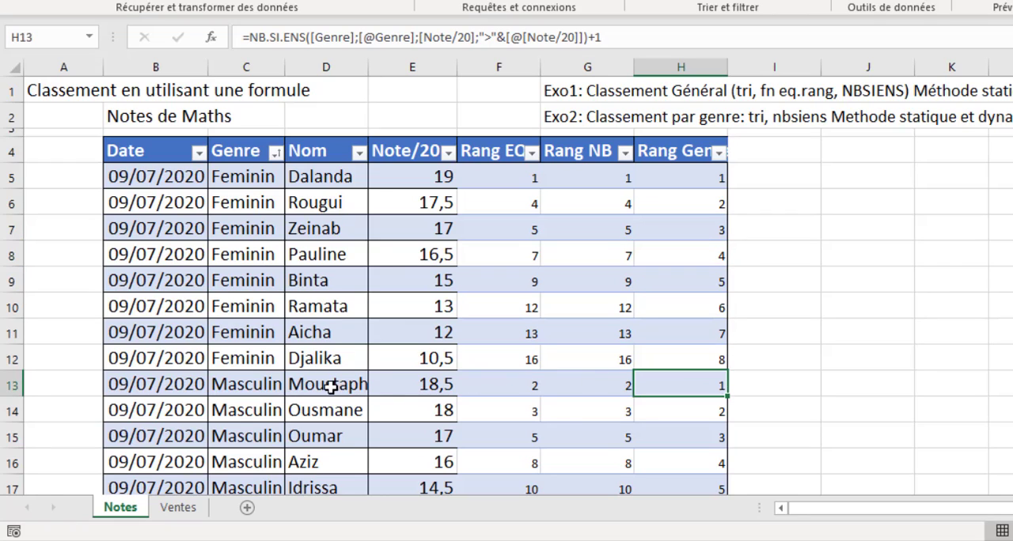
{"action": "left_click", "coordinate": [619, 388]}
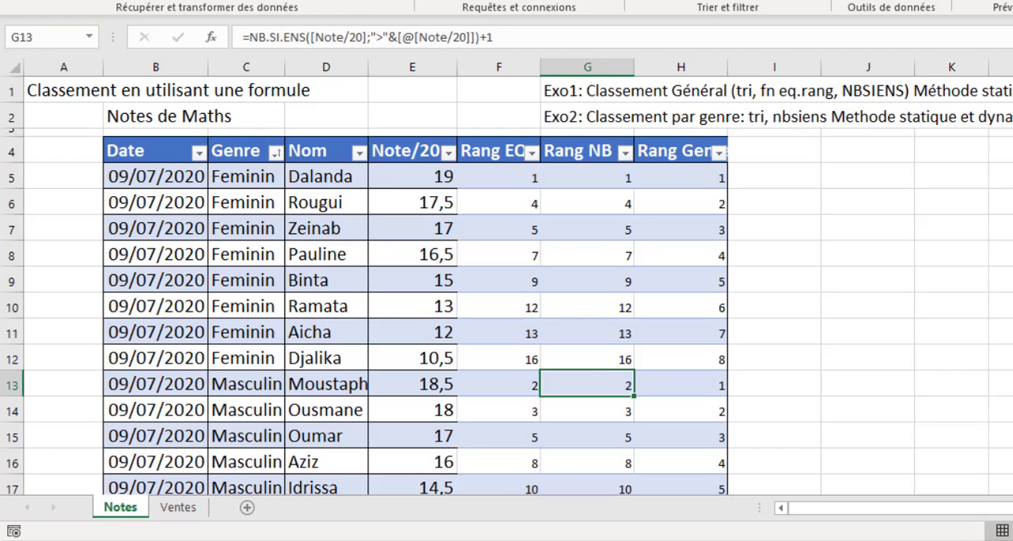
{"action": "scroll", "coordinate": [506, 285], "scroll_direction": "down", "scroll_amount": 2}
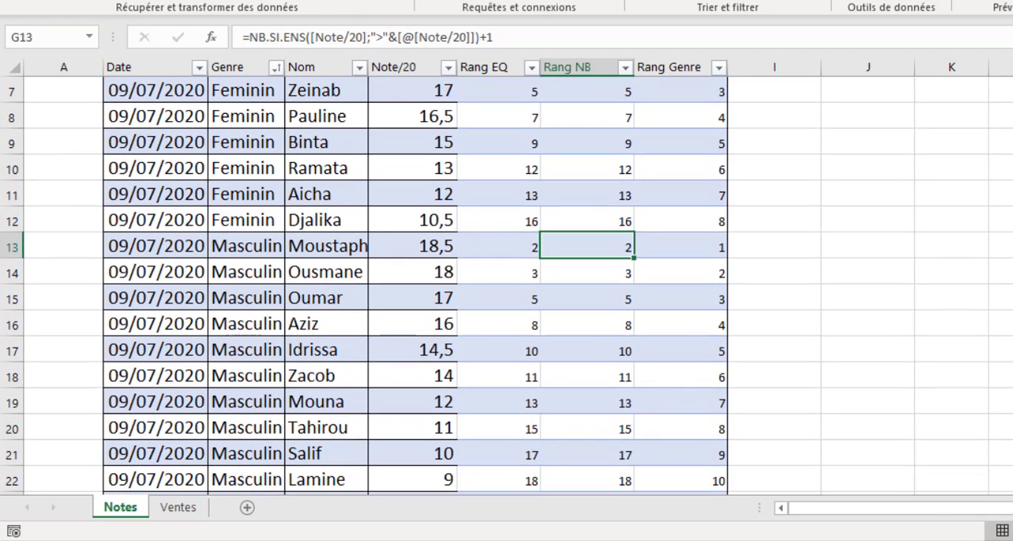
{"action": "scroll", "coordinate": [507, 285], "scroll_direction": "down", "scroll_amount": 1}
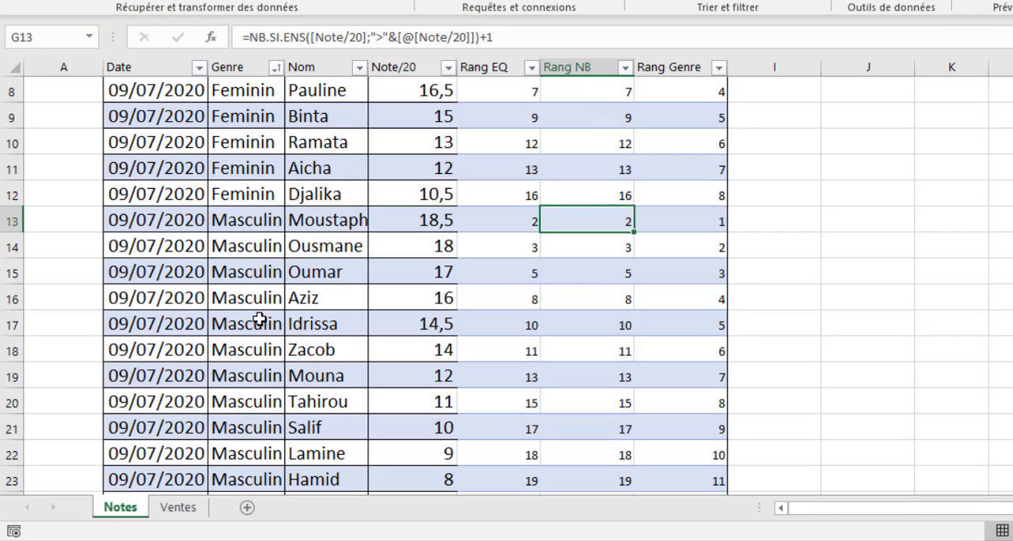
{"action": "left_click", "coordinate": [712, 224]}
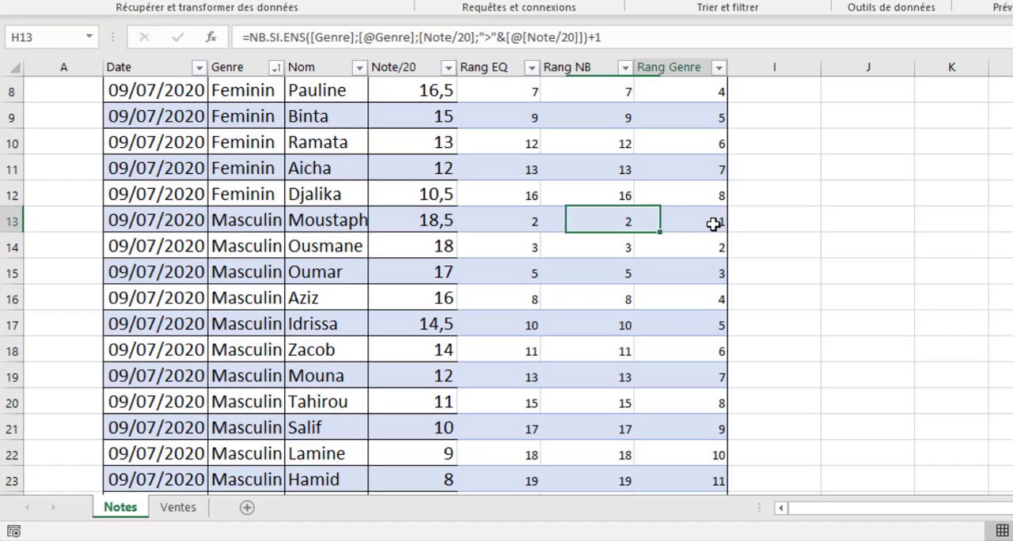
{"action": "left_click", "coordinate": [720, 247]}
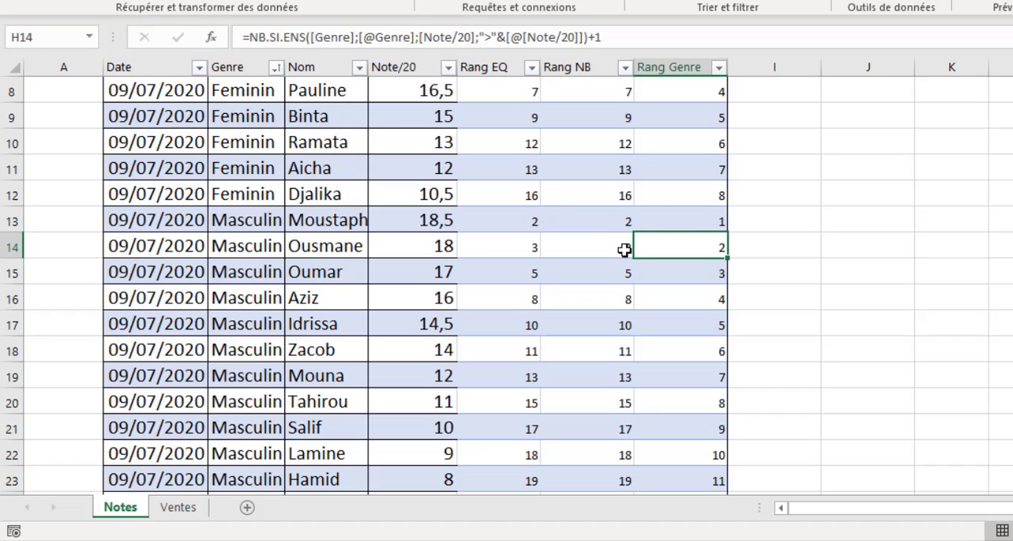
{"action": "left_click", "coordinate": [624, 249]}
{"action": "left_click", "coordinate": [721, 275]}
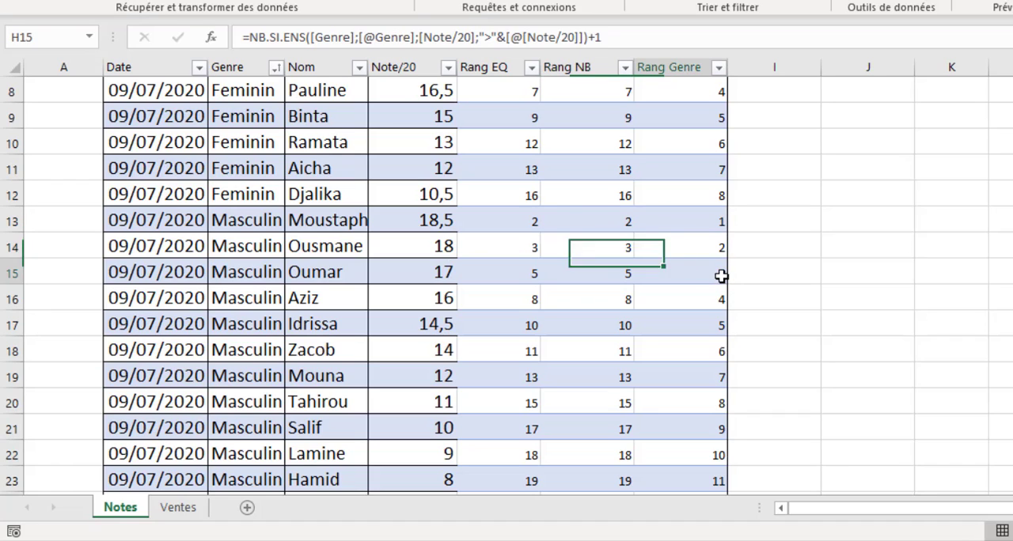
{"action": "left_click", "coordinate": [624, 274]}
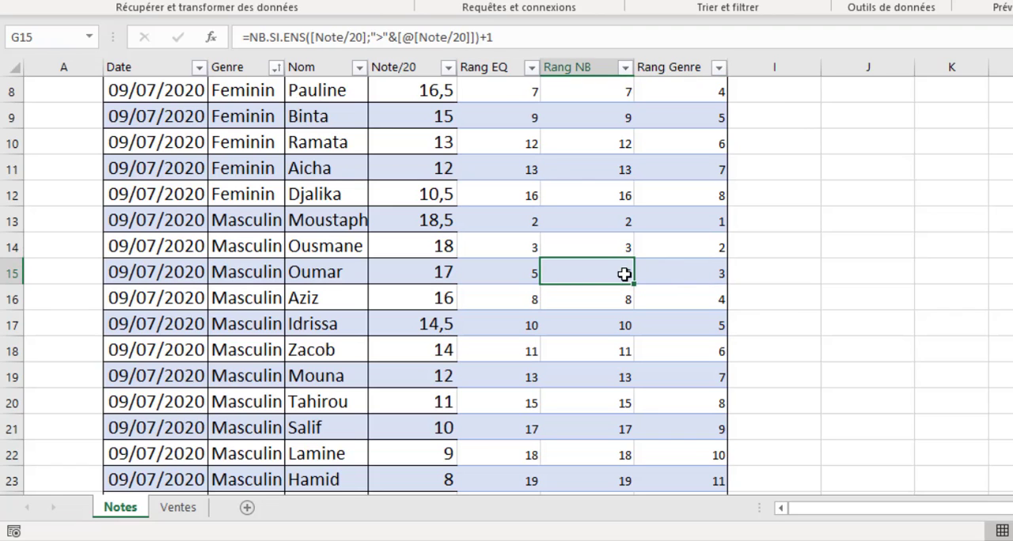
- Compare the marks and ranks of the students in rows 7 and 15, and review the remaining ranks down to the table's end
{"action": "scroll", "coordinate": [667, 91], "scroll_direction": "up", "scroll_amount": 1}
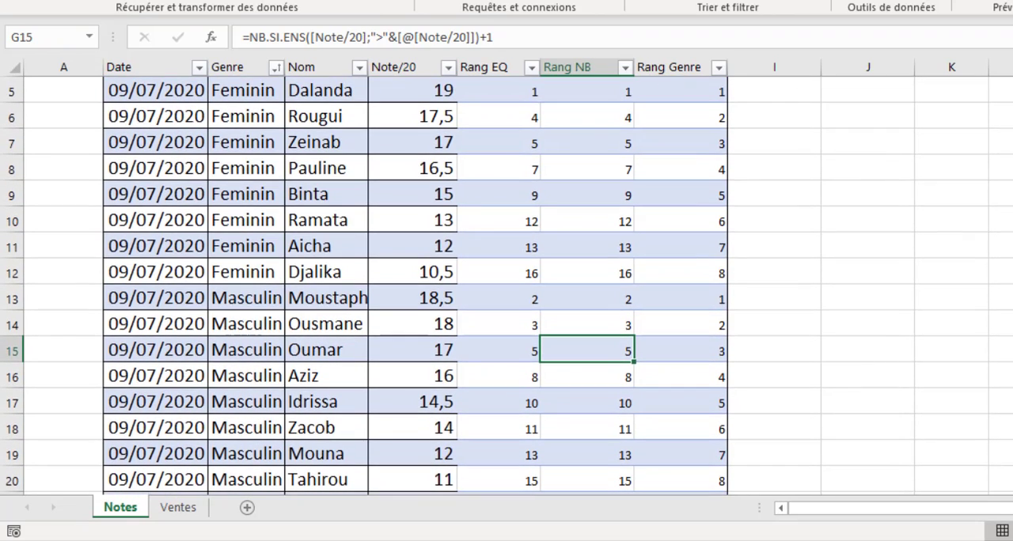
{"action": "scroll", "coordinate": [701, 211], "scroll_direction": "up", "scroll_amount": 1}
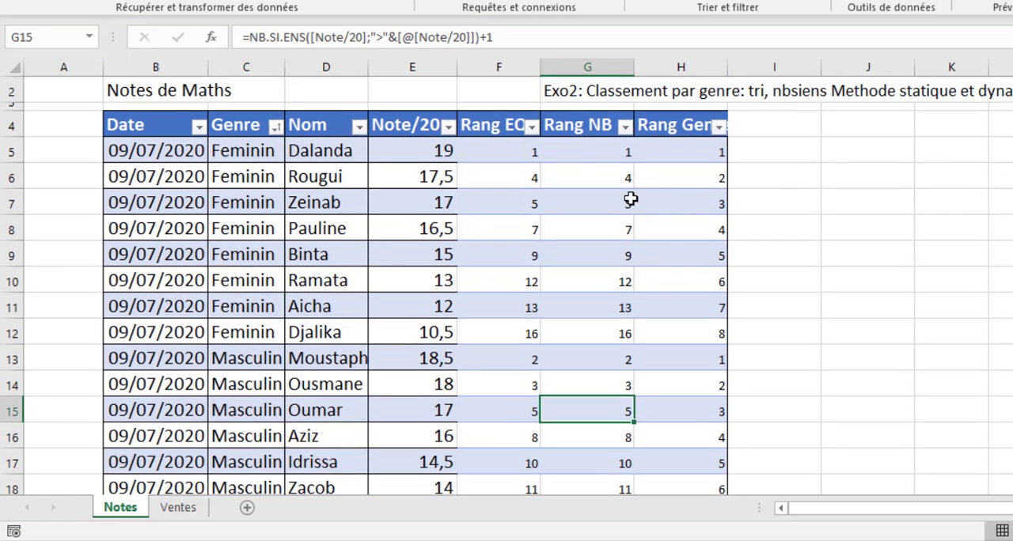
{"action": "left_click", "coordinate": [631, 200]}
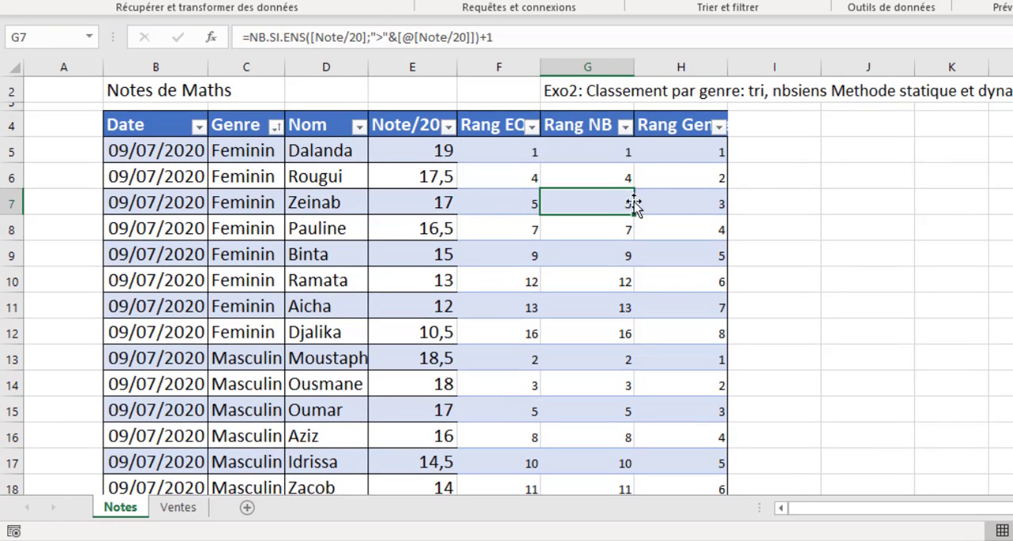
{"action": "left_click", "coordinate": [445, 201]}
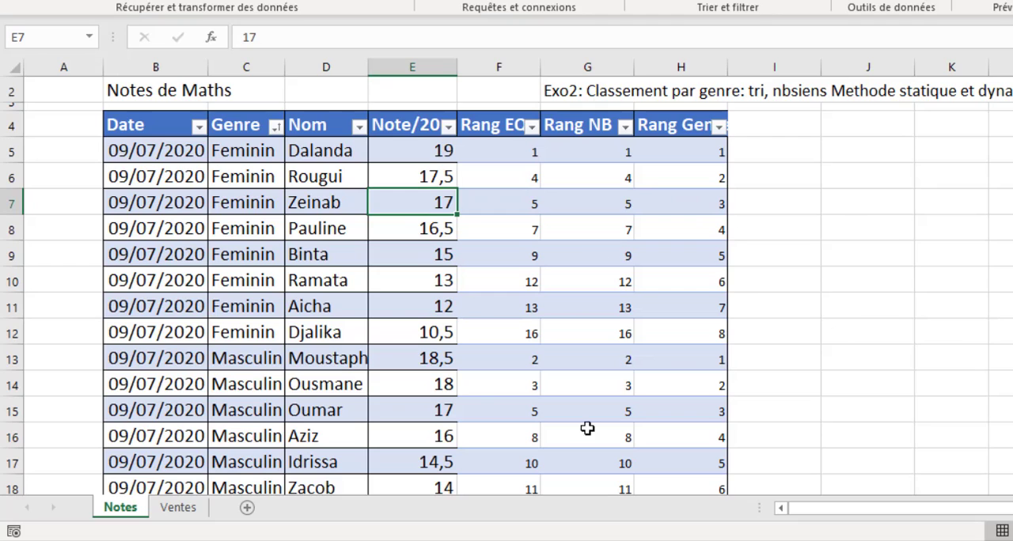
{"action": "left_click", "coordinate": [446, 411]}
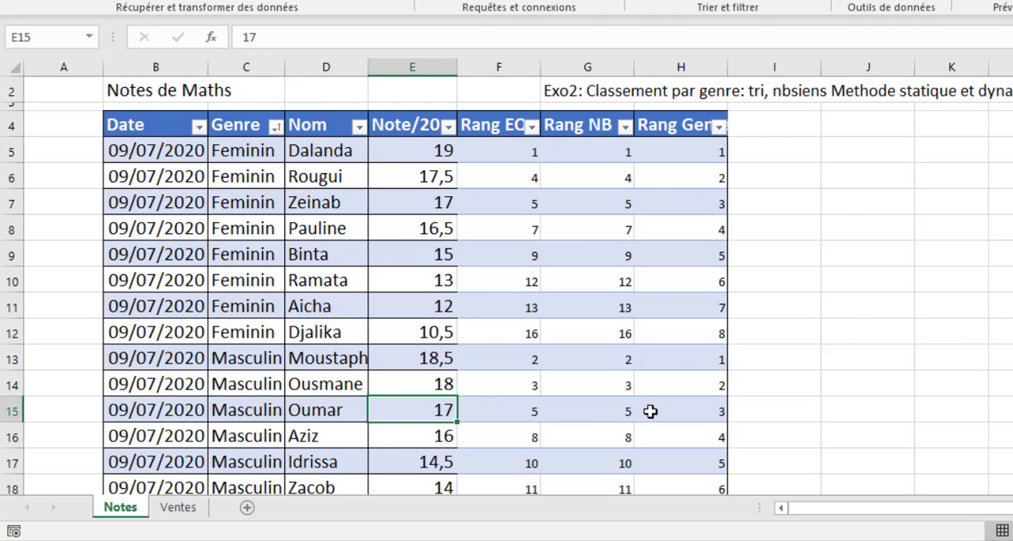
{"action": "left_click", "coordinate": [622, 414]}
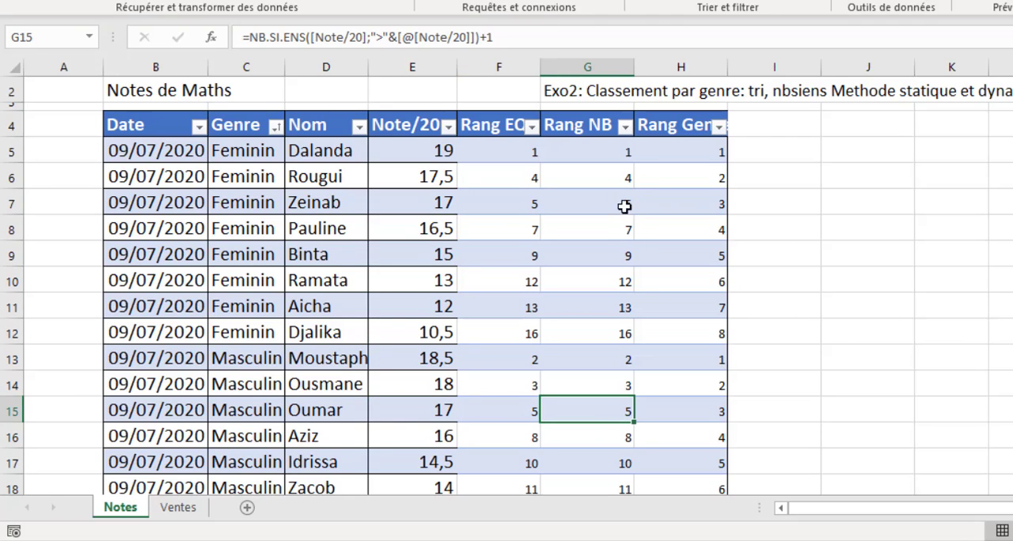
{"action": "left_click", "coordinate": [711, 410]}
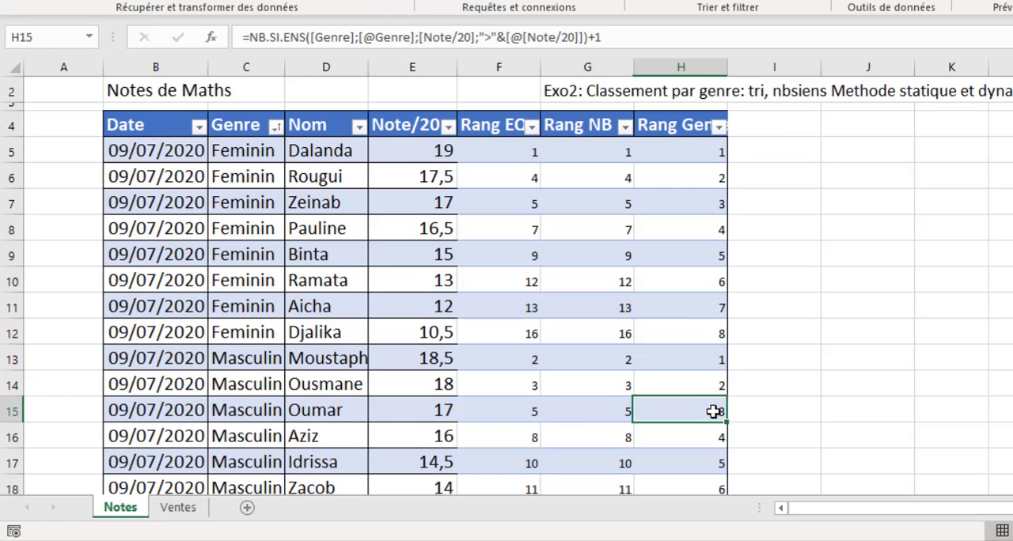
{"action": "scroll", "coordinate": [506, 284], "scroll_direction": "down", "scroll_amount": 2}
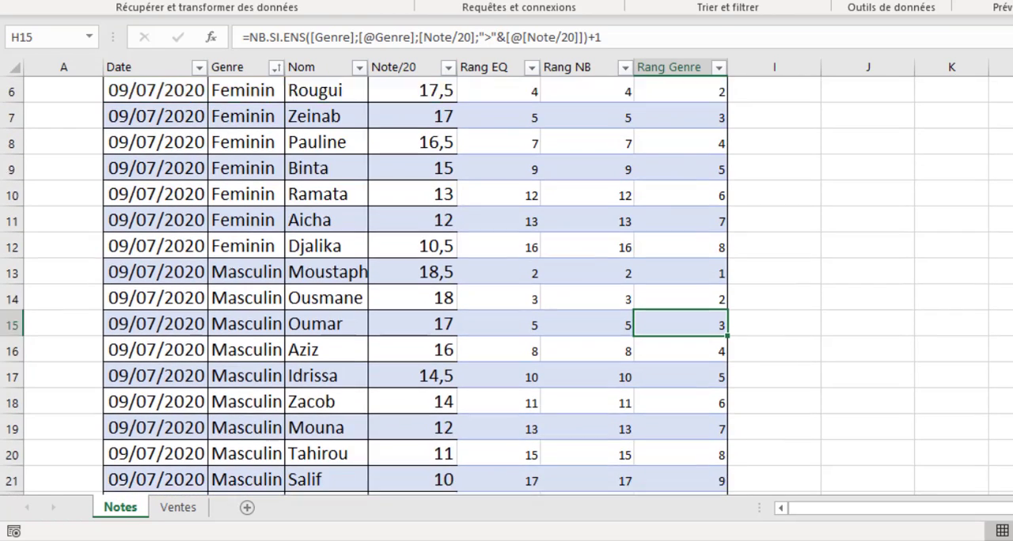
{"action": "scroll", "coordinate": [506, 285], "scroll_direction": "down", "scroll_amount": 1}
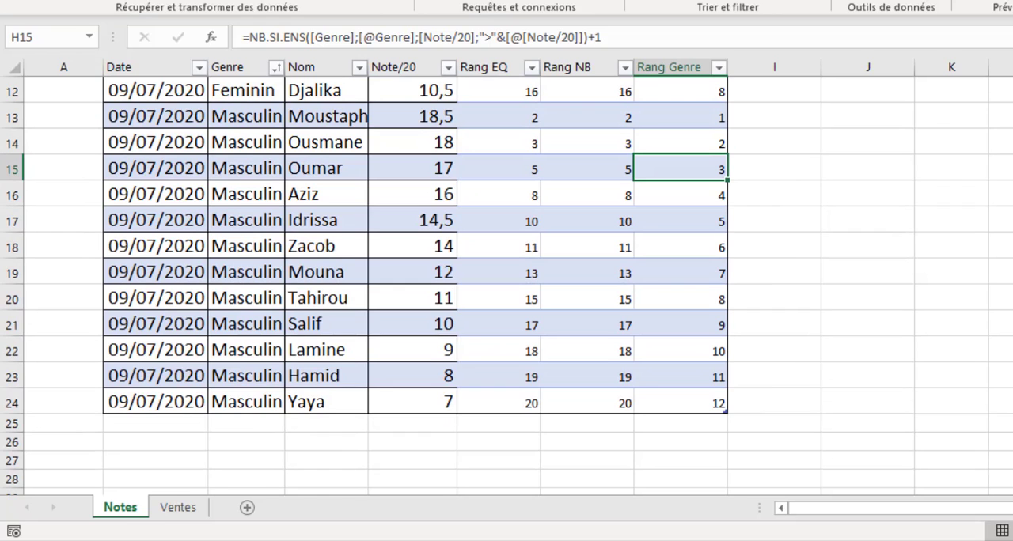
{"action": "scroll", "coordinate": [506, 285], "scroll_direction": "up", "scroll_amount": 4}
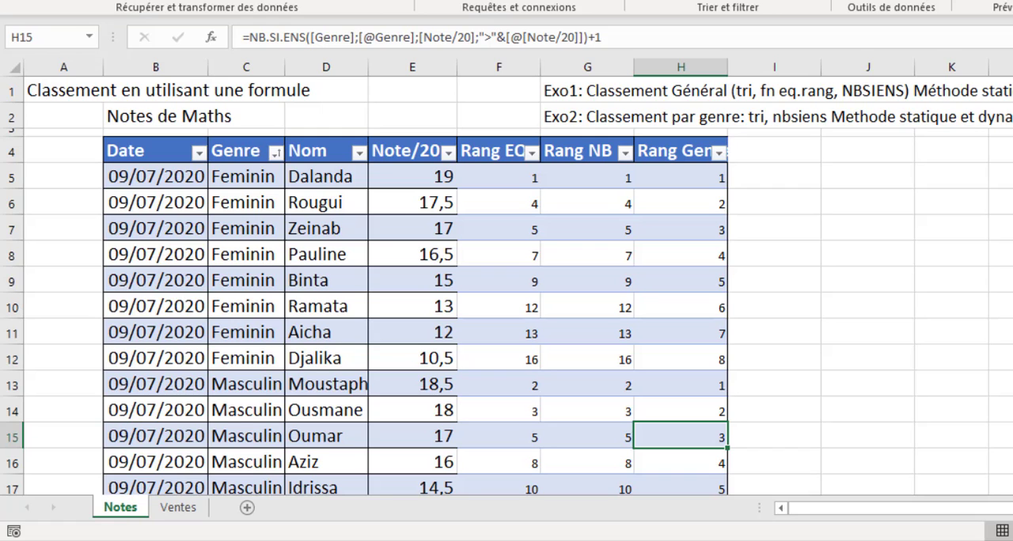
- Open the Ventes sheet and examine the Date, Vendeur, Marque and Ventes columns of the vehicle sales table
{"action": "left_click", "coordinate": [182, 508]}
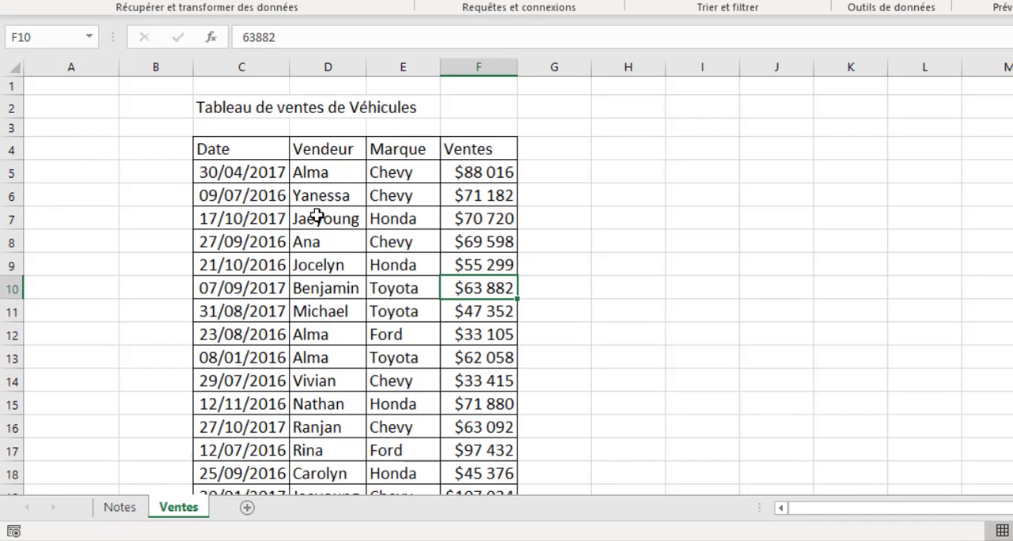
{"action": "left_click", "coordinate": [223, 144]}
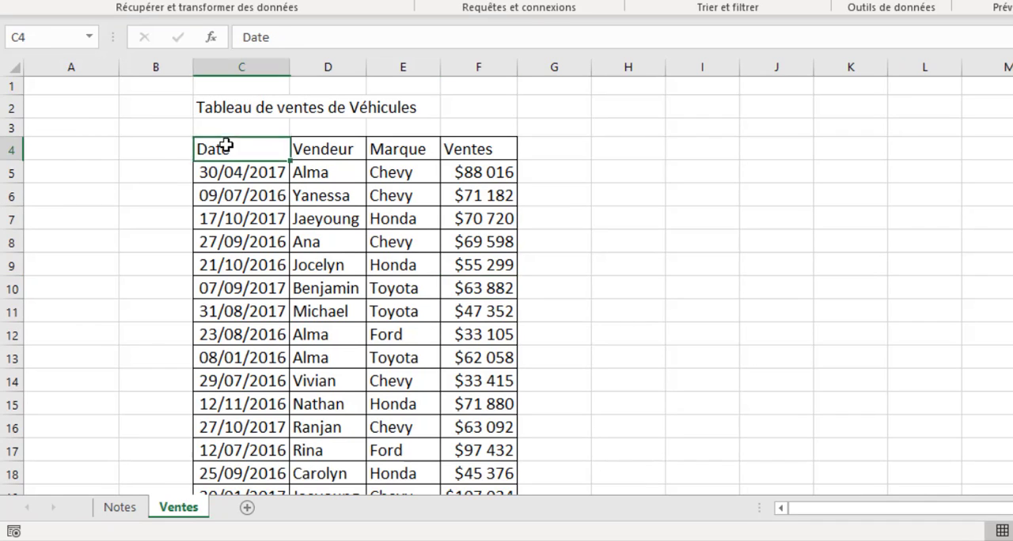
{"action": "left_click", "coordinate": [320, 153]}
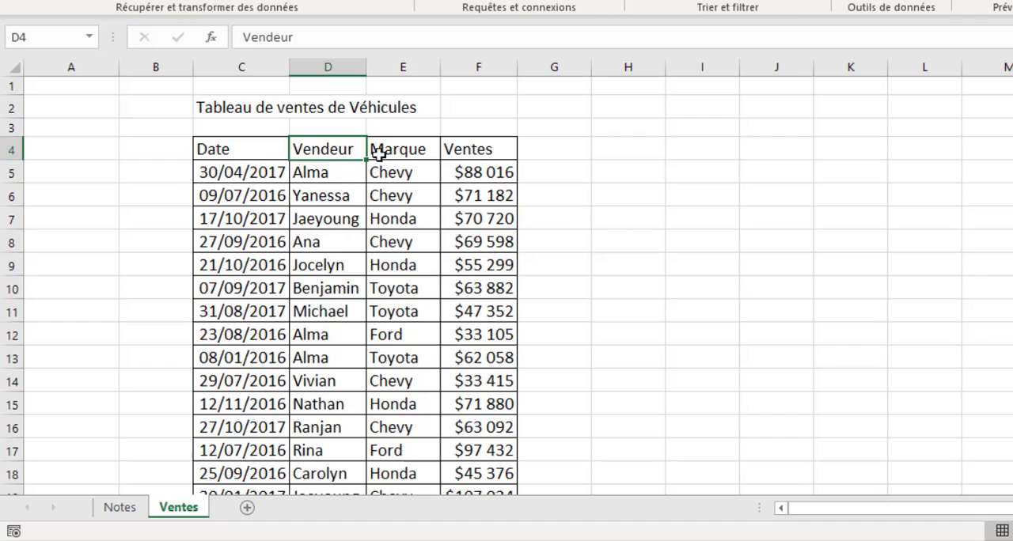
{"action": "left_click", "coordinate": [401, 151]}
{"action": "left_click", "coordinate": [470, 149]}
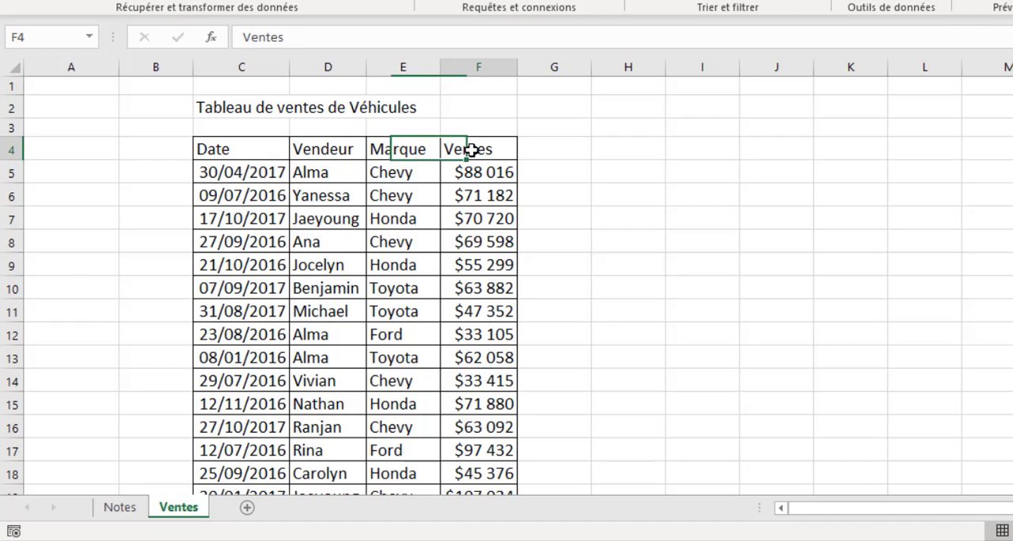
{"action": "left_click", "coordinate": [485, 173]}
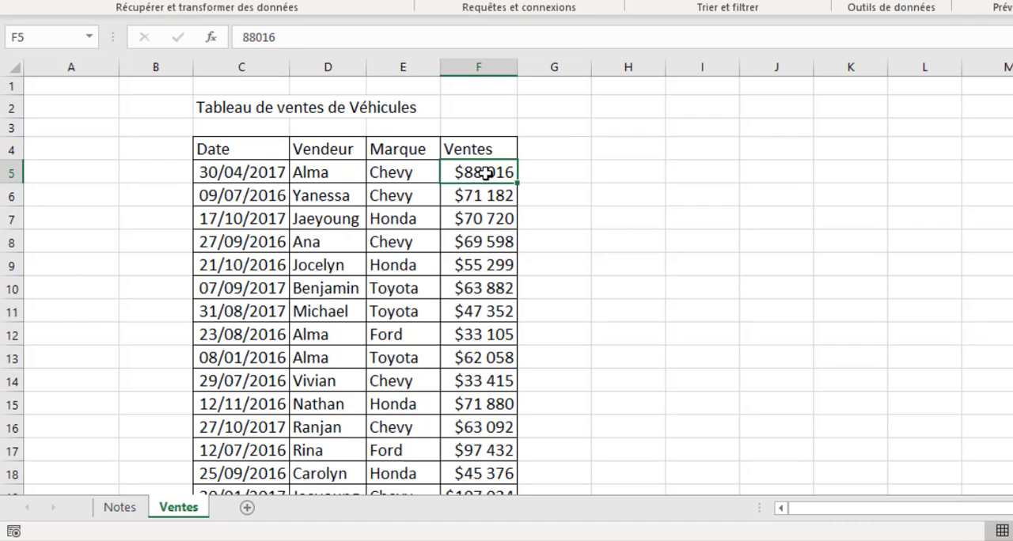
- Convert the vehicle sales range C4:F104 into a table with headers and name it Ventes
{"action": "left_click", "coordinate": [348, 328]}
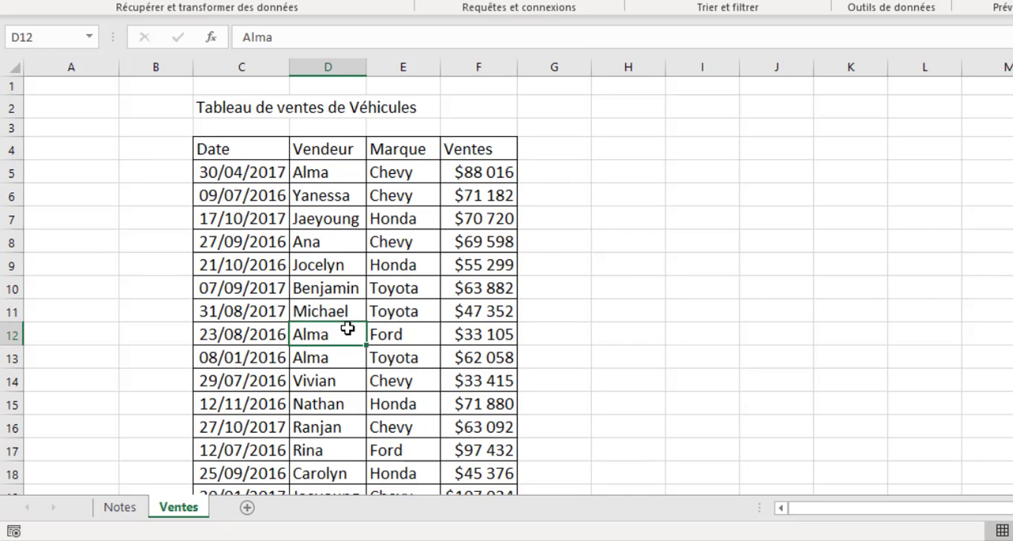
{"action": "key", "text": "ctrl+l"}
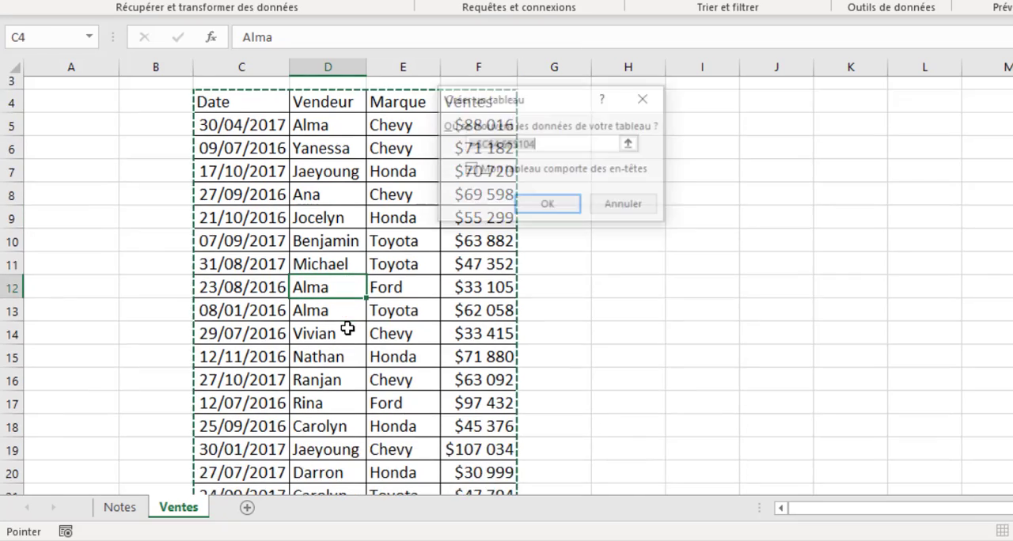
{"action": "left_click", "coordinate": [547, 203]}
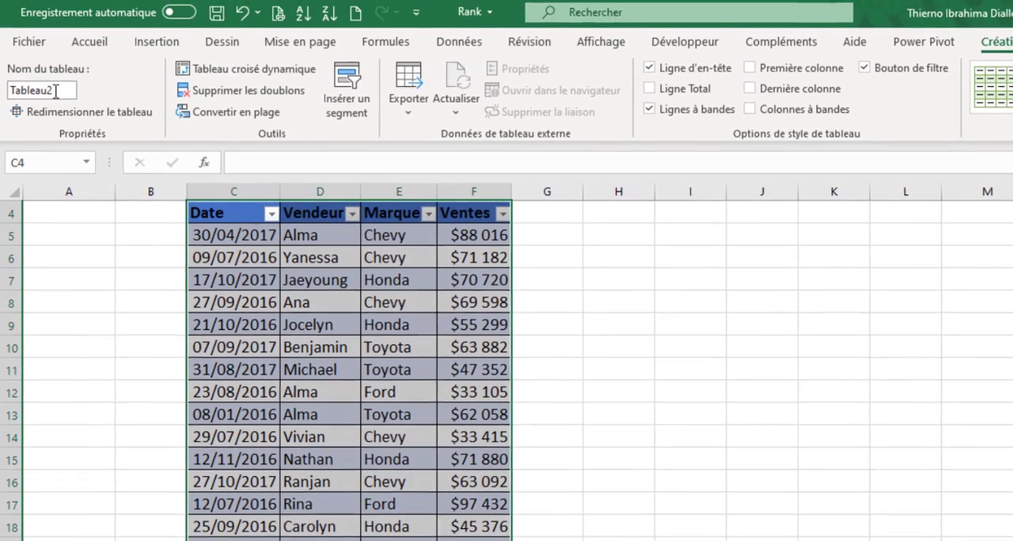
{"action": "left_click", "coordinate": [56, 91]}
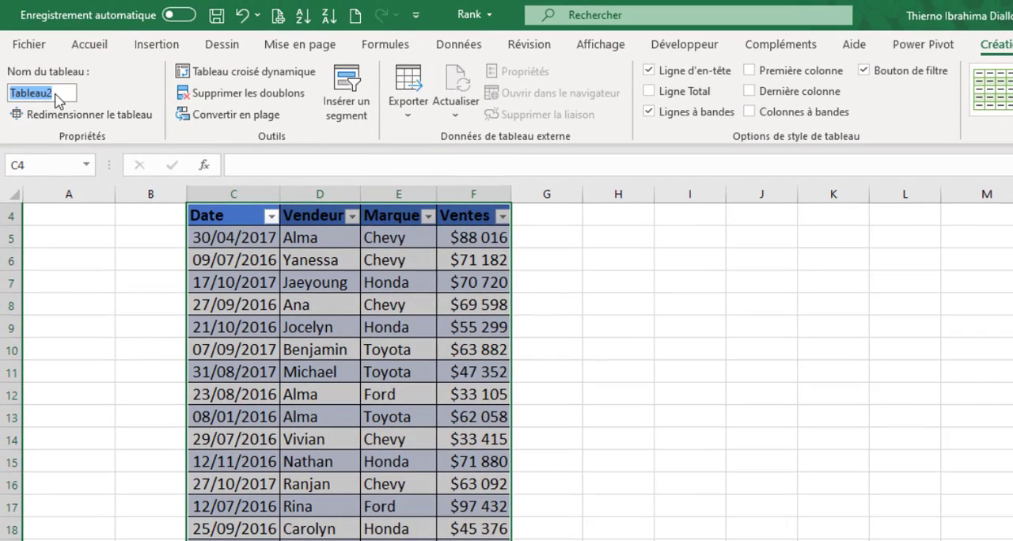
{"action": "type", "text": "Ventes"}
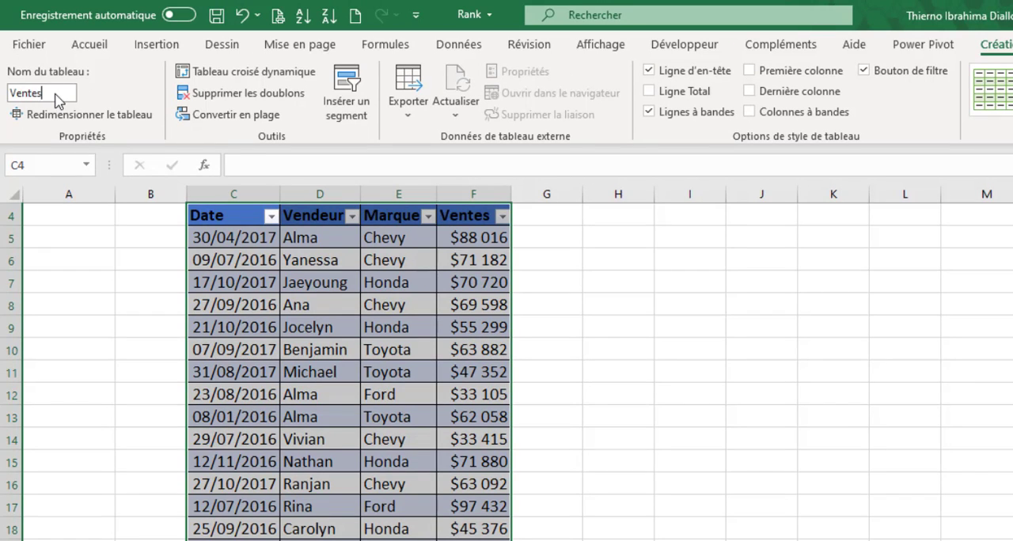
{"action": "key", "text": "Return"}
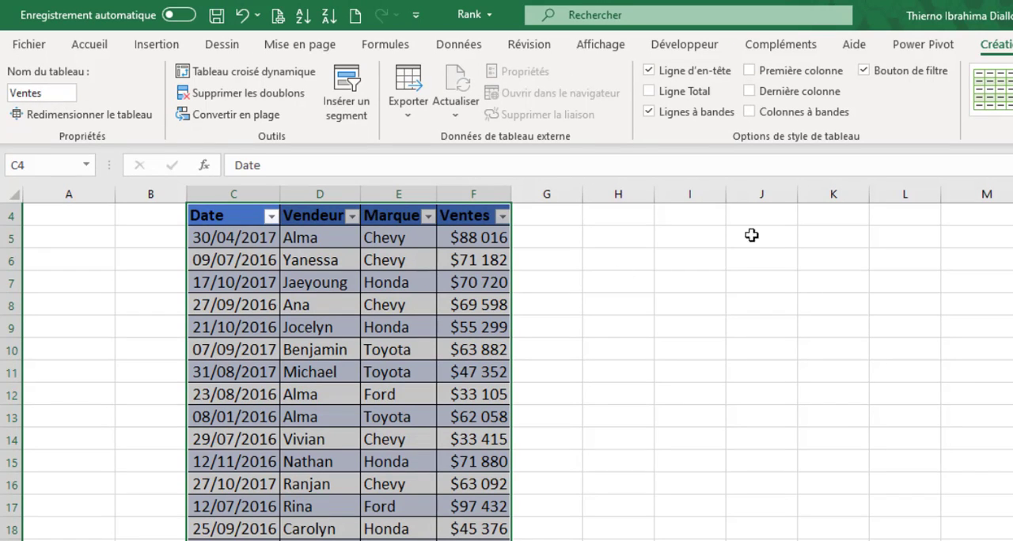
- Add a column headed Rang GL in G4, directly beside the Ventes column
{"action": "scroll", "coordinate": [554, 285], "scroll_direction": "up", "scroll_amount": 1}
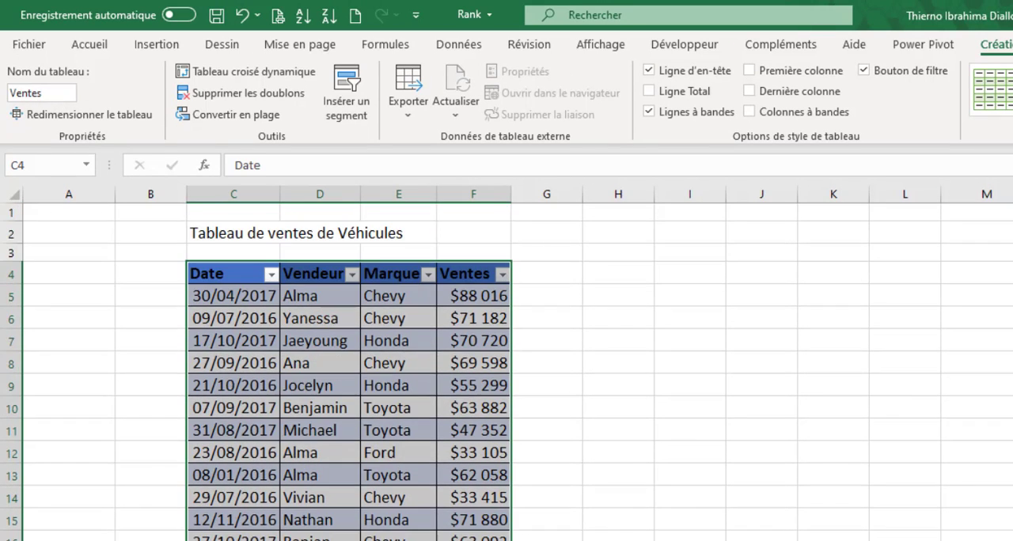
{"action": "left_click", "coordinate": [553, 275]}
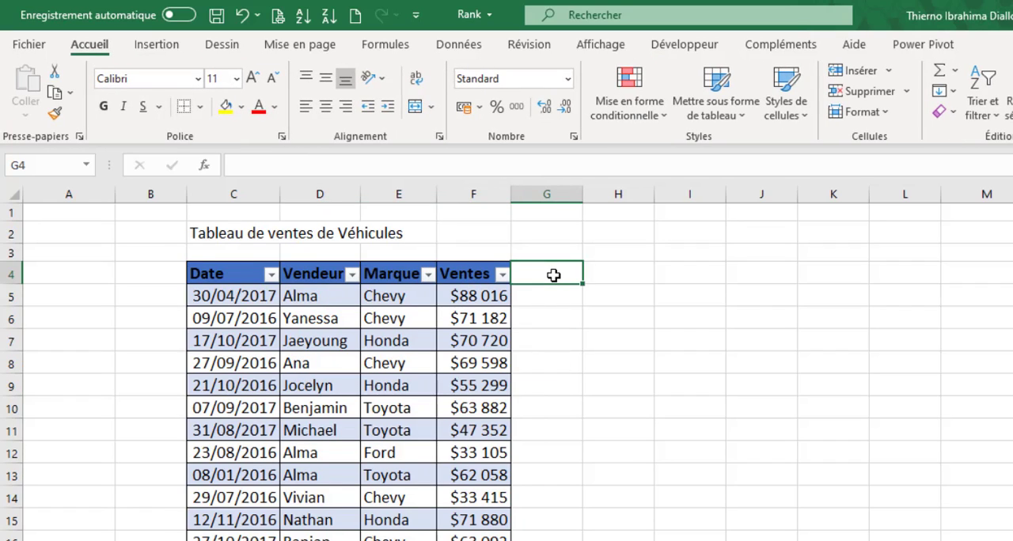
{"action": "type", "text": "Ran"}
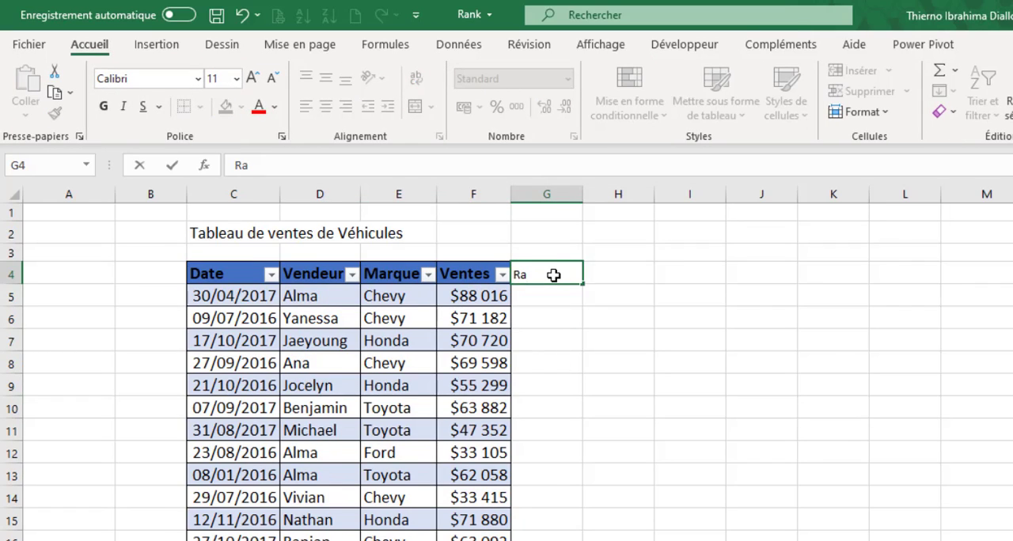
{"action": "type", "text": "g"}
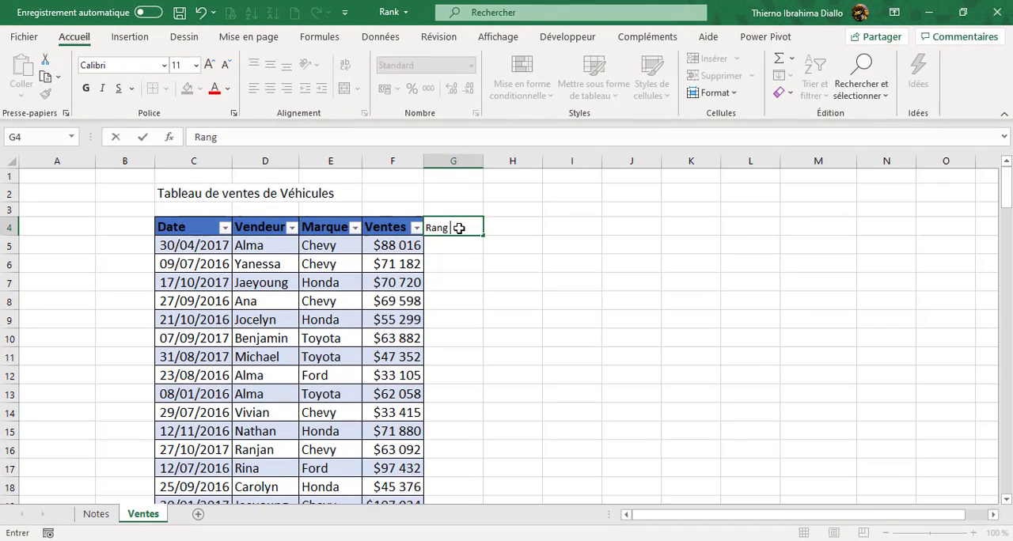
{"action": "type", "text": " GL"}
{"action": "key", "text": "Return"}
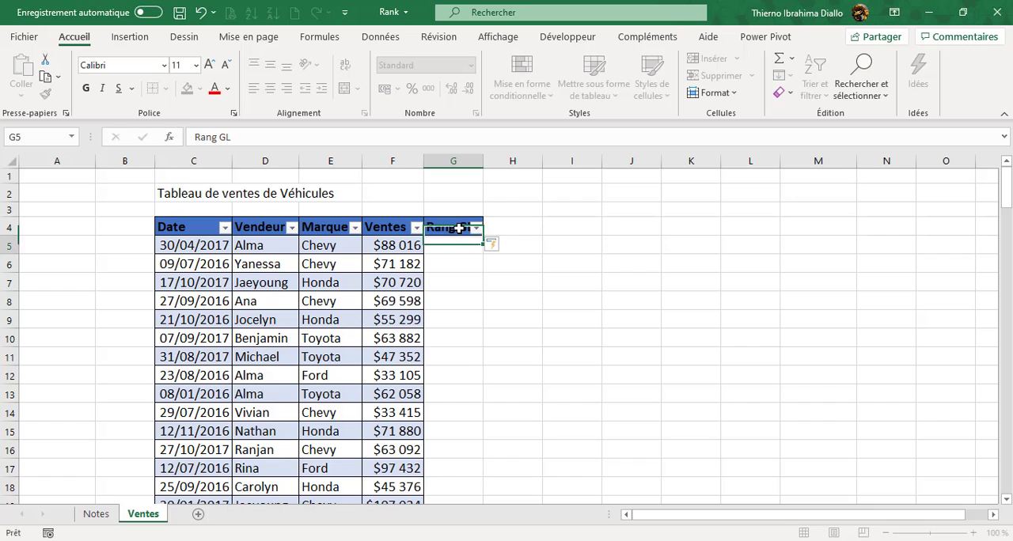
- Start an NB.SI.ENS formula in G5 with the table's whole Ventes column as the first criteria range
{"action": "type", "text": "="}
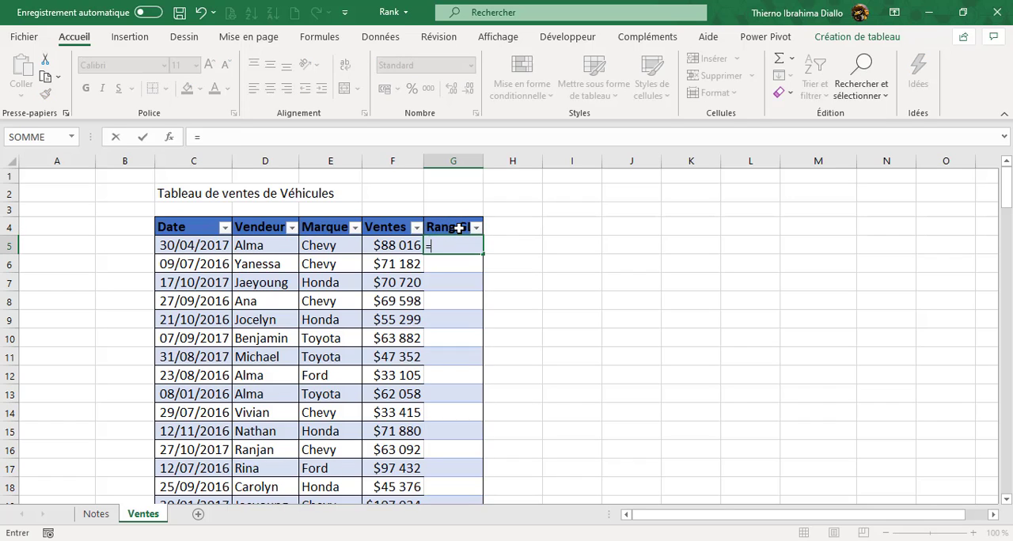
{"action": "type", "text": "nb"}
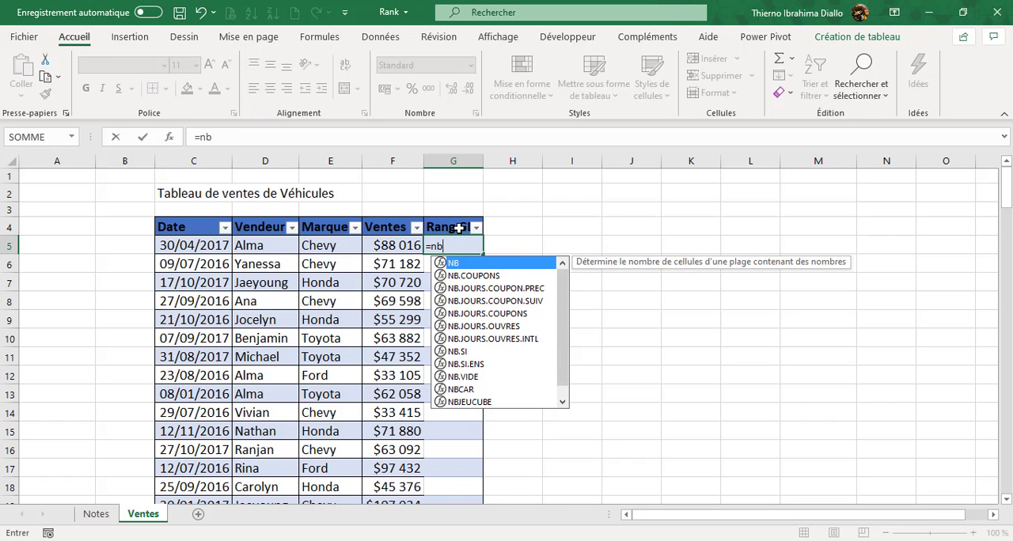
{"action": "key", "text": "Down"}
{"action": "key", "text": "Down"}
{"action": "key", "text": "Down"}
{"action": "key", "text": "Down"}
{"action": "key", "text": "Down"}
{"action": "key", "text": "Down"}
{"action": "key", "text": "Down"}
{"action": "key", "text": "Down"}
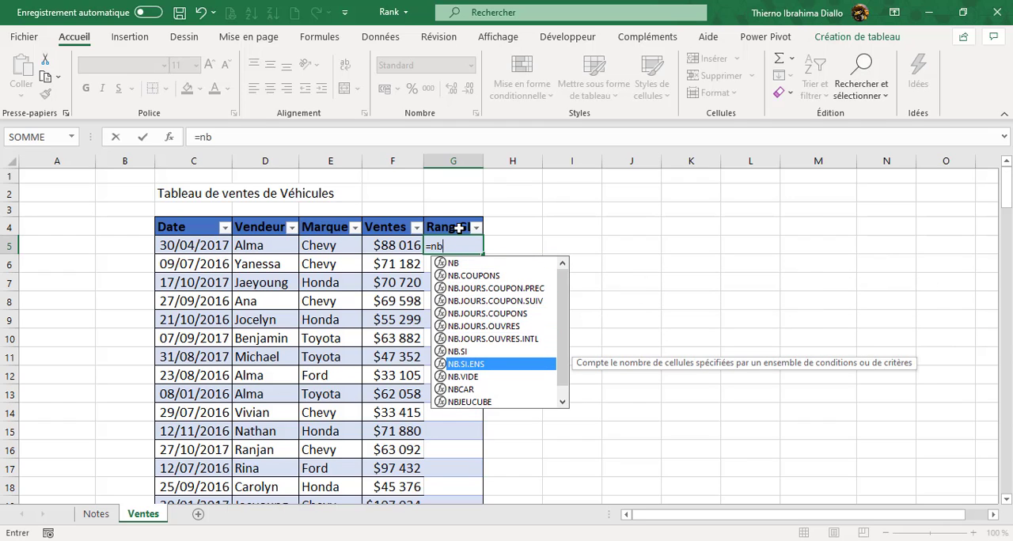
{"action": "key", "text": "Tab"}
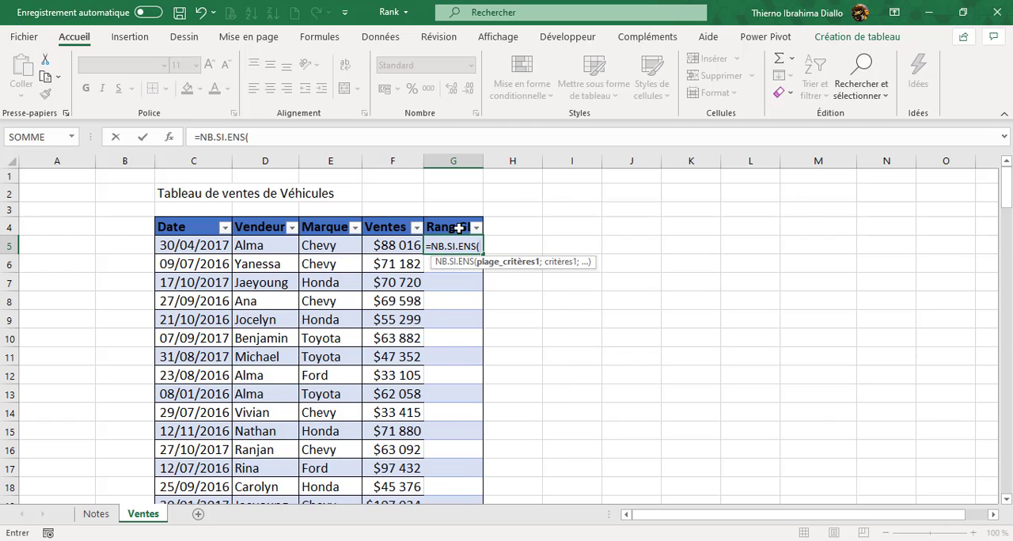
{"action": "left_click", "coordinate": [383, 246]}
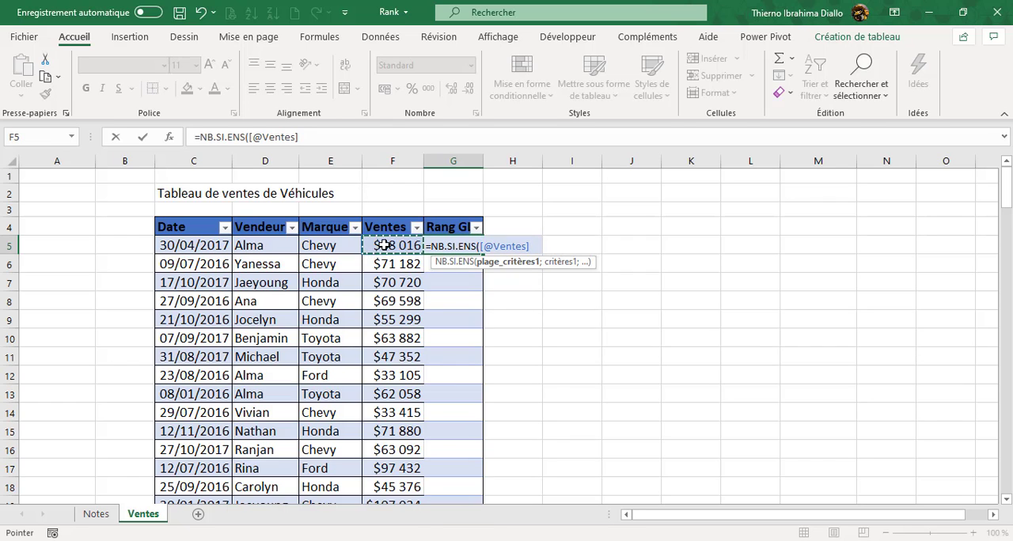
{"action": "key", "text": "ctrl+shift+Down"}
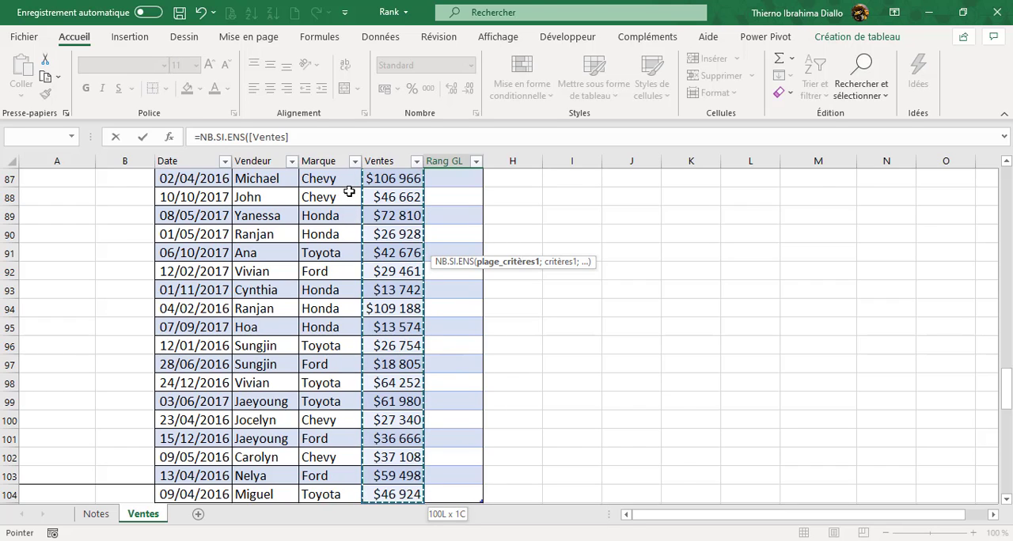
{"action": "scroll", "coordinate": [349, 191], "scroll_direction": "up", "scroll_amount": 20}
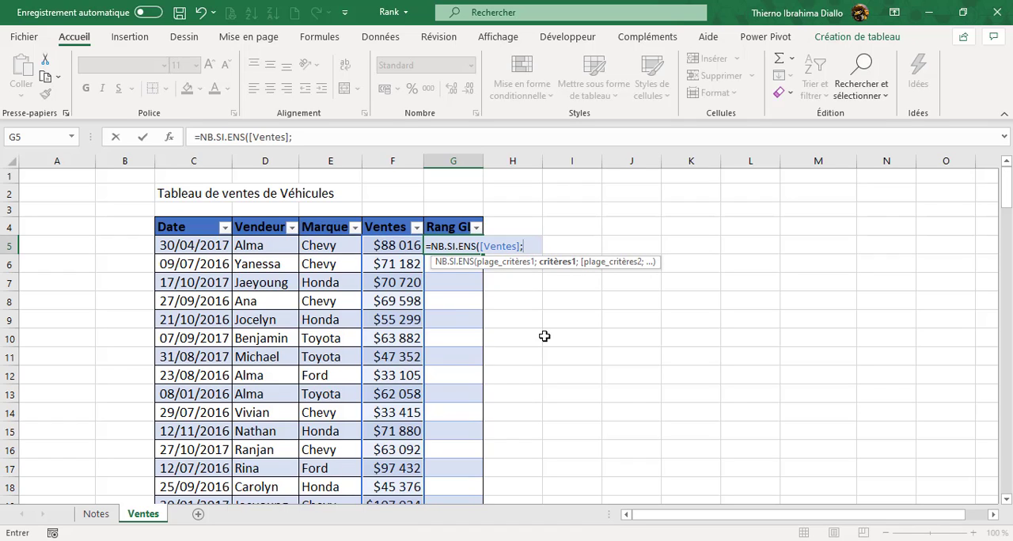
{"action": "type", "text": ">\"&"}
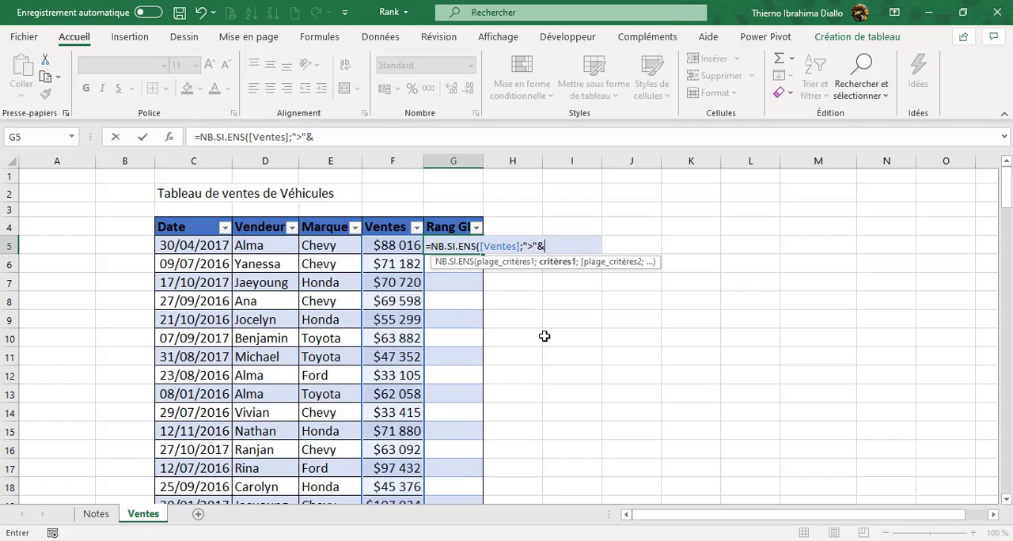
{"action": "left_click", "coordinate": [400, 247]}
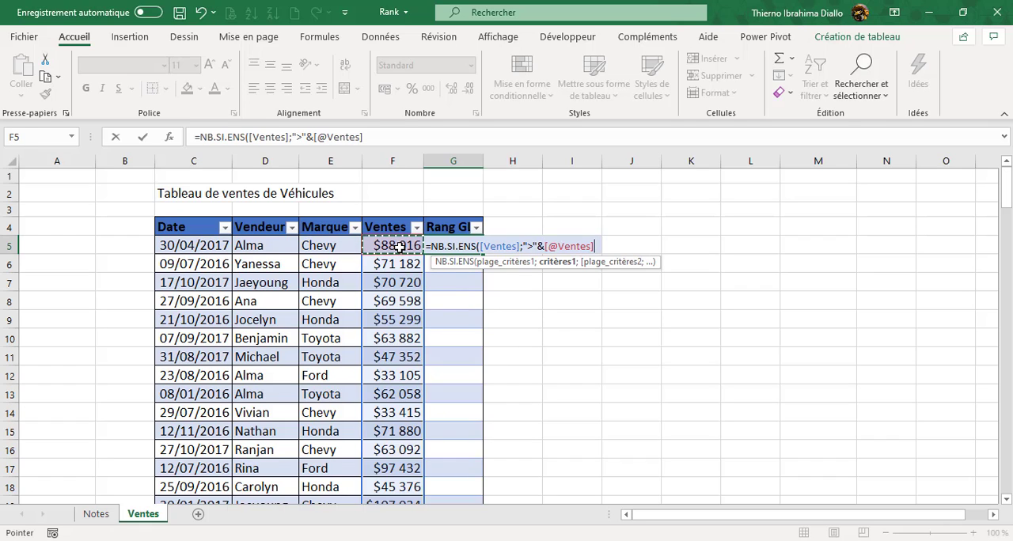
{"action": "type", "text": ")"}
{"action": "key", "text": "ctrl+Return"}
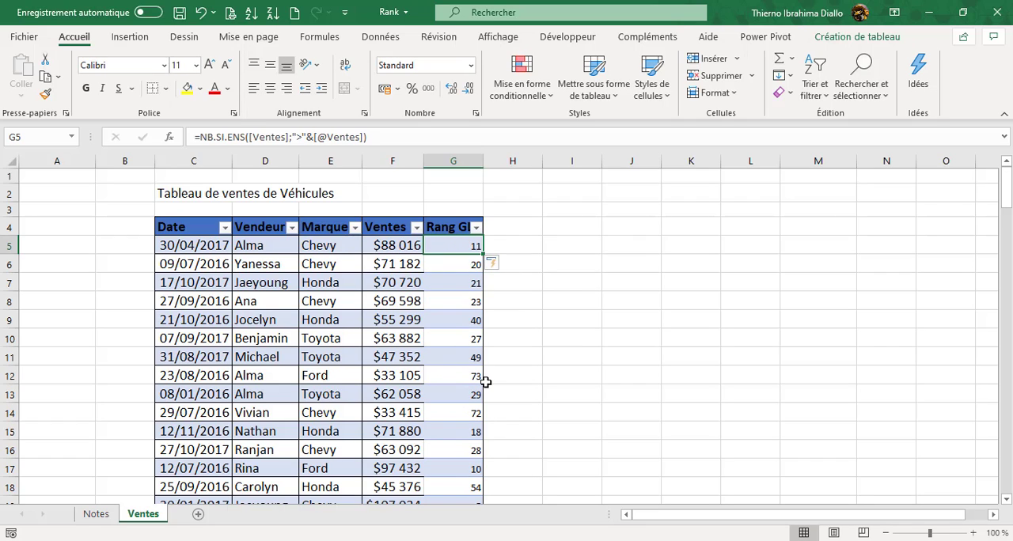
- Compare the Ventes amounts with the Rang GL values in rows 40 and 44
{"action": "left_click_drag", "start_coordinate": [1005, 202], "coordinate": [1006, 266]}
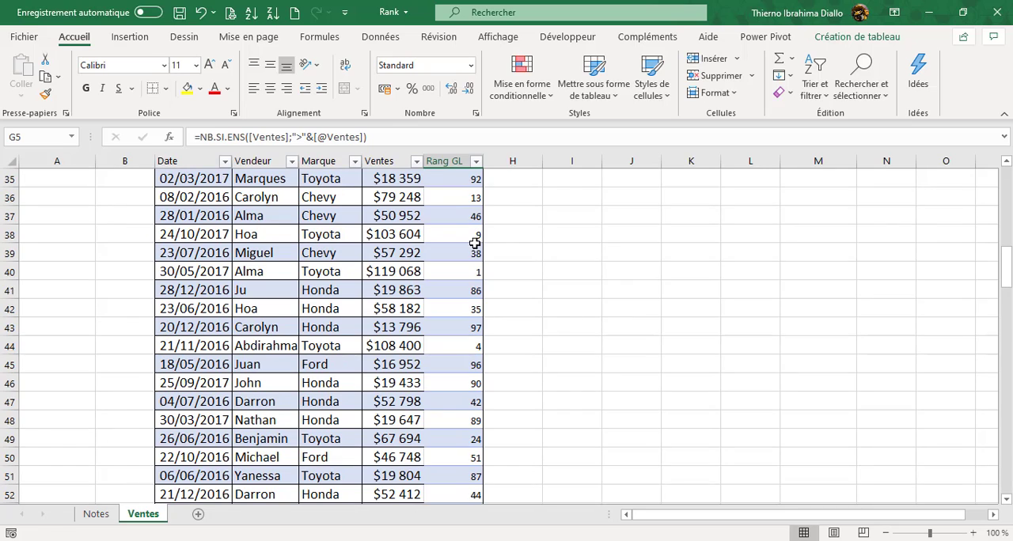
{"action": "left_click", "coordinate": [471, 272]}
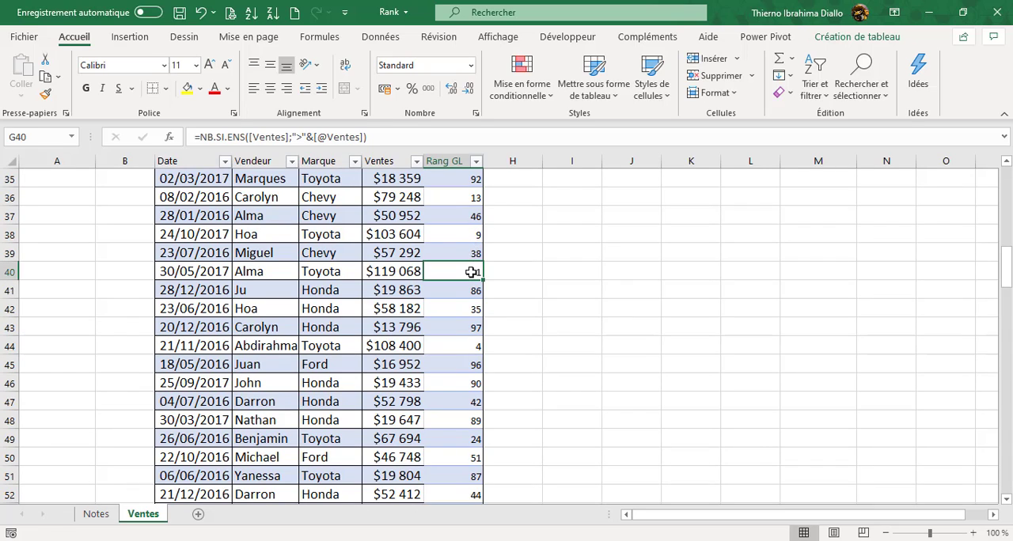
{"action": "left_click", "coordinate": [393, 272]}
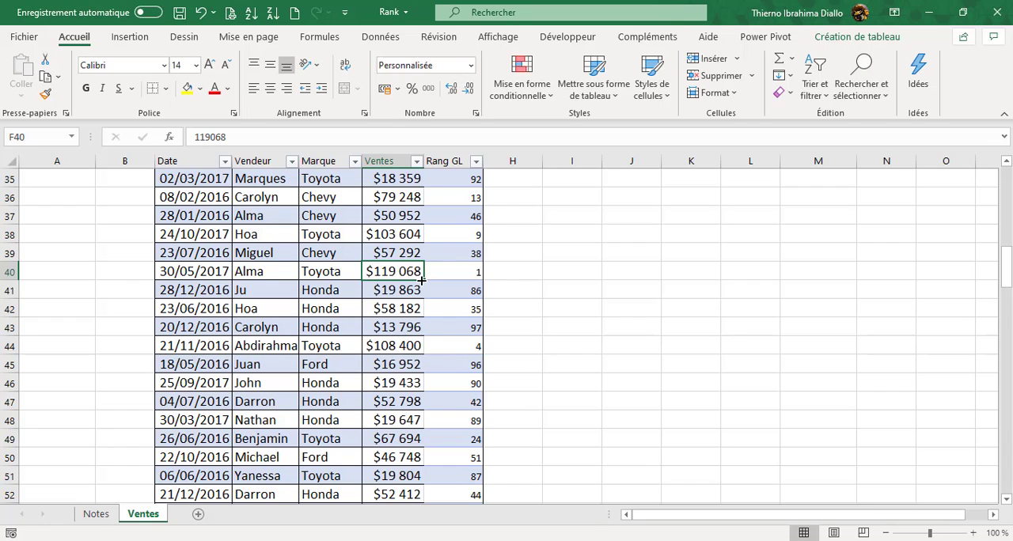
{"action": "left_click", "coordinate": [392, 346]}
{"action": "left_click", "coordinate": [473, 347]}
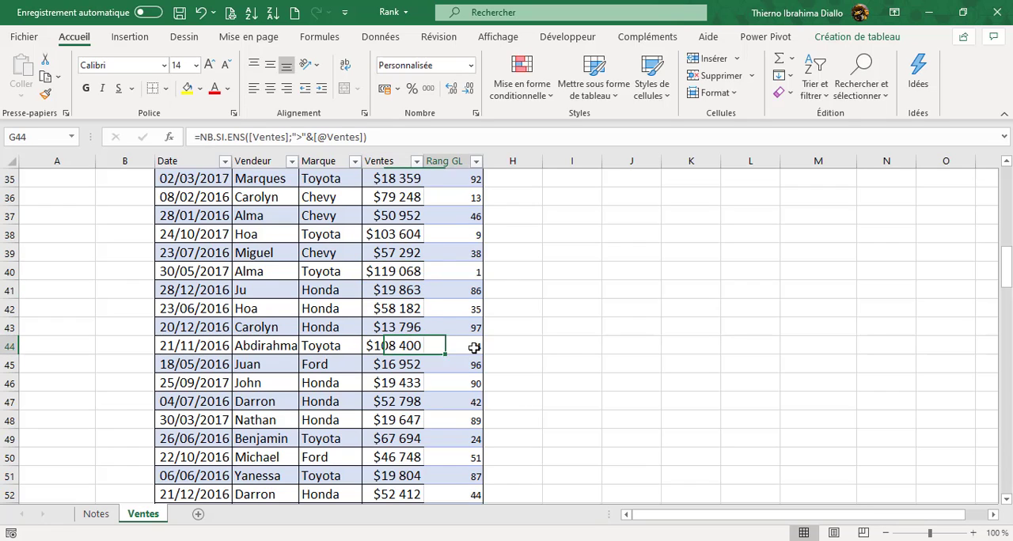
{"action": "left_click_drag", "start_coordinate": [1008, 277], "coordinate": [1008, 188]}
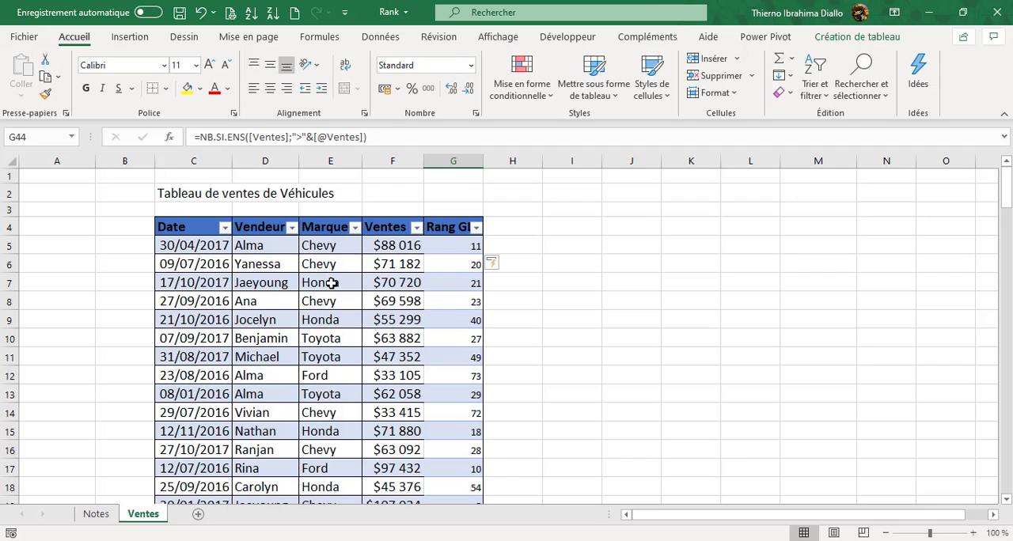
- Examine the brands in the Marque column and its filter list, leaving the filter unchanged
{"action": "left_click", "coordinate": [324, 339]}
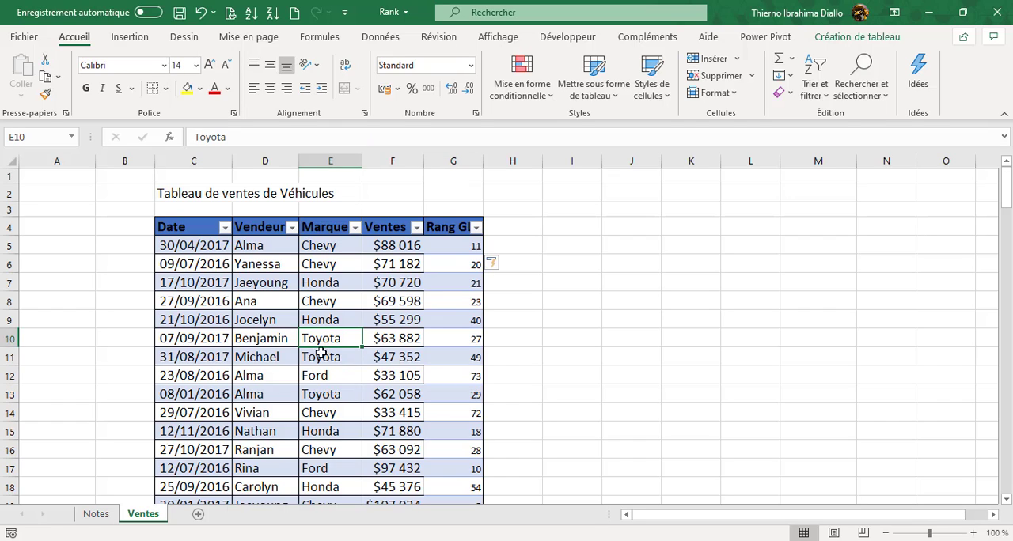
{"action": "left_click", "coordinate": [316, 378]}
{"action": "left_click", "coordinate": [323, 261]}
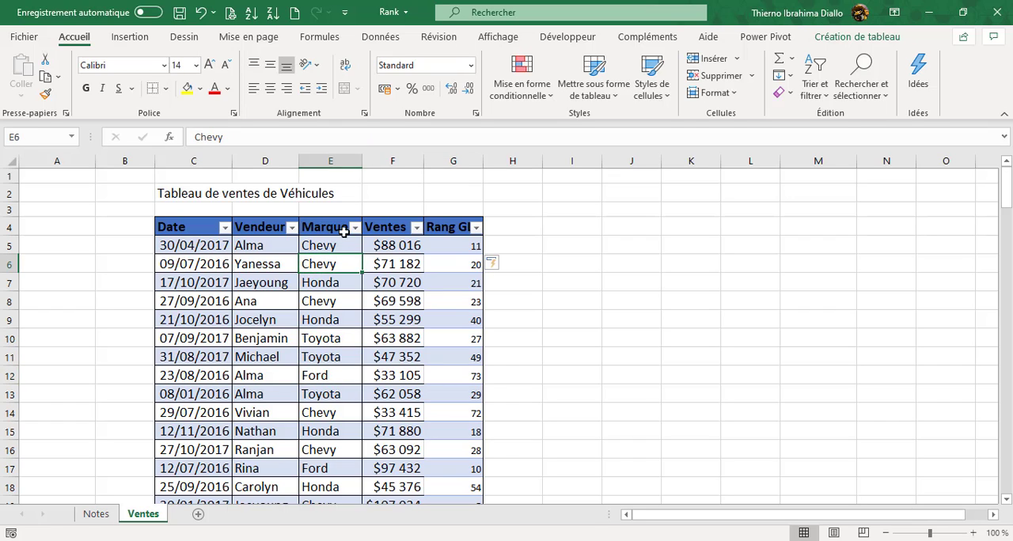
{"action": "left_click", "coordinate": [355, 228]}
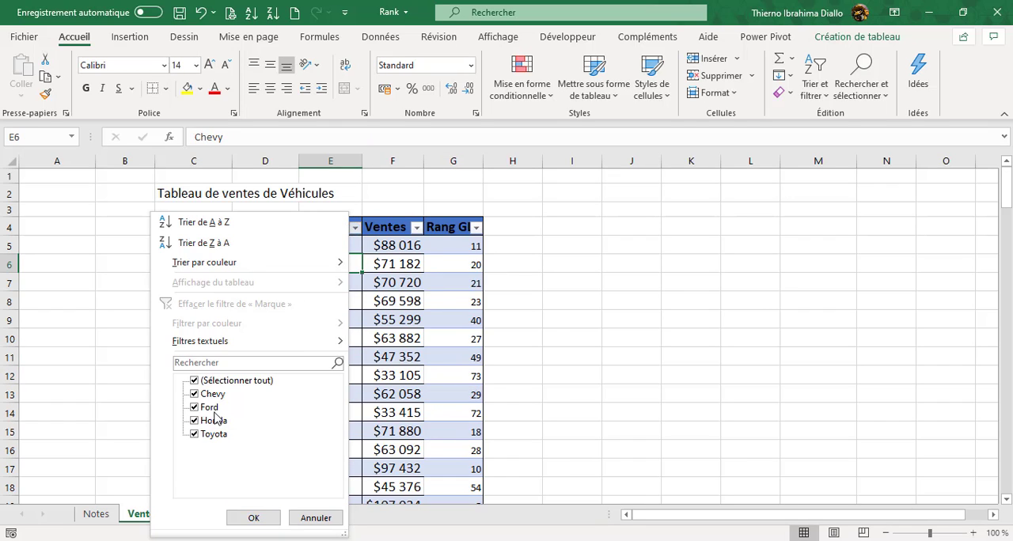
{"action": "left_click", "coordinate": [315, 519]}
- Add a column headed Rang marque in H4, widen it to fit the header, and autofit the height of row 4
{"action": "left_click", "coordinate": [512, 233]}
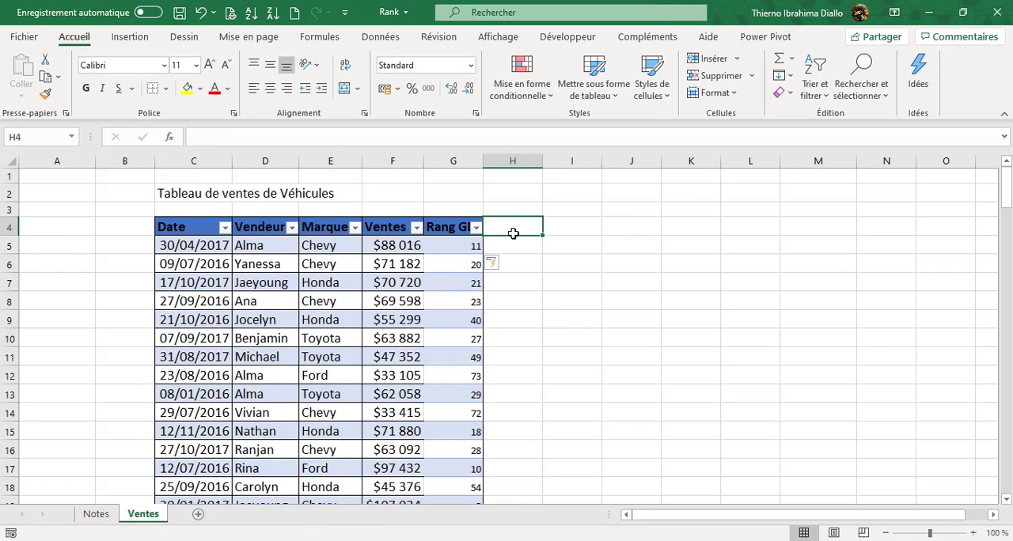
{"action": "type", "text": "R"}
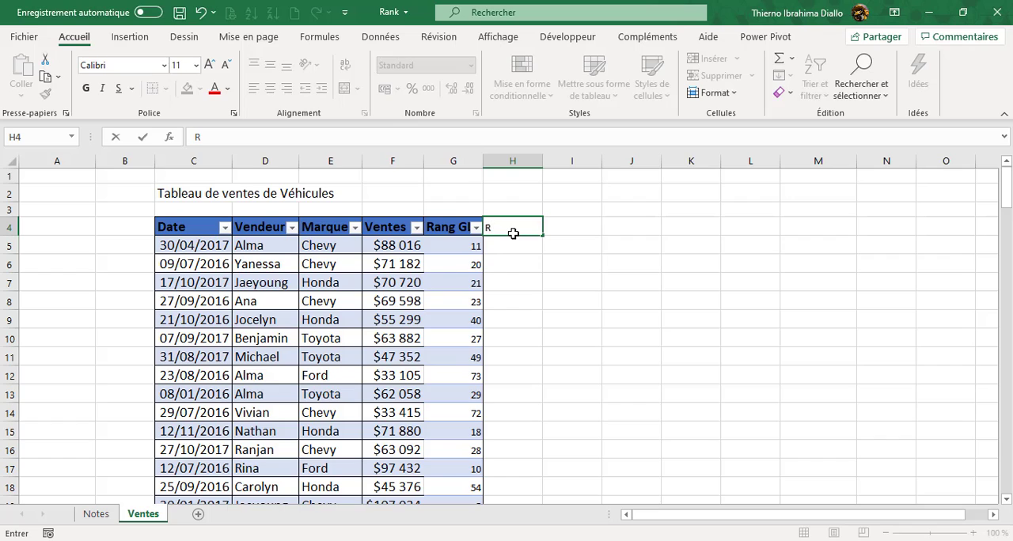
{"action": "type", "text": "ang marq"}
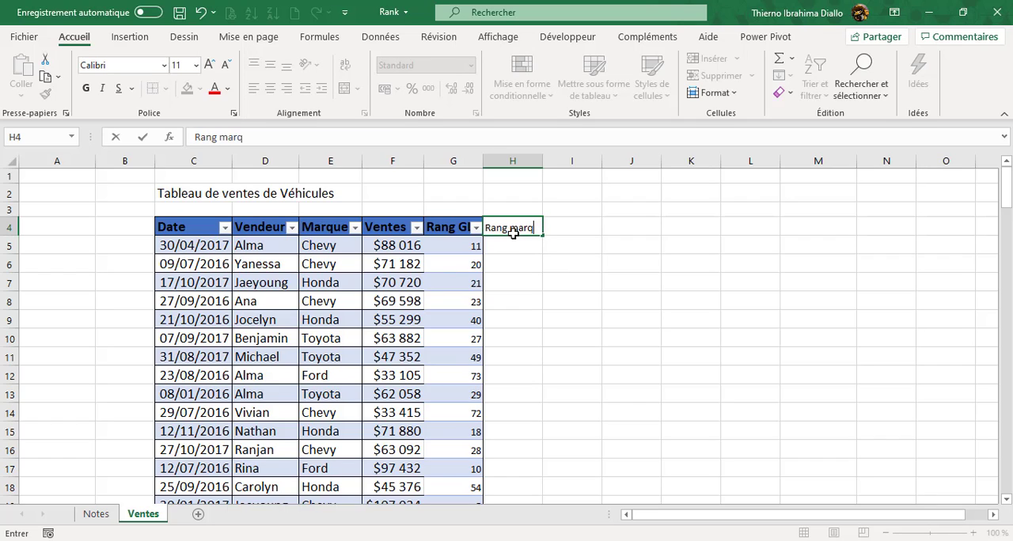
{"action": "type", "text": "ue"}
{"action": "key", "text": "Return"}
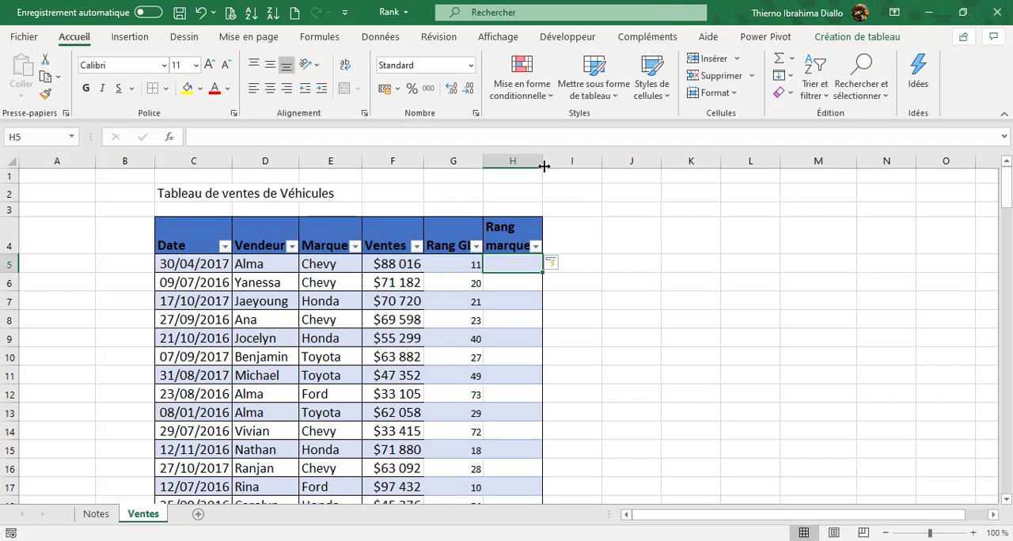
{"action": "left_click_drag", "start_coordinate": [542, 162], "coordinate": [579, 162]}
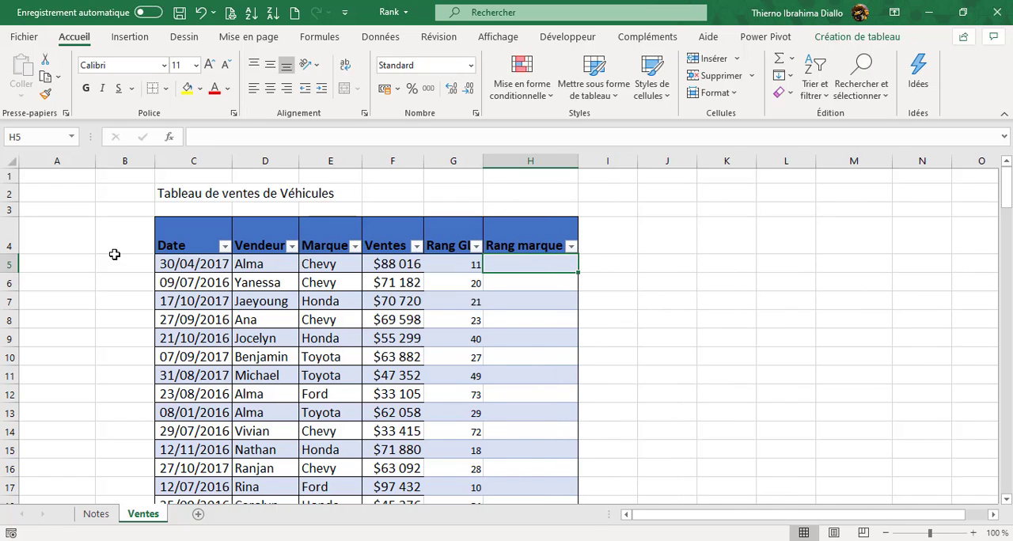
{"action": "double_click", "coordinate": [9, 254]}
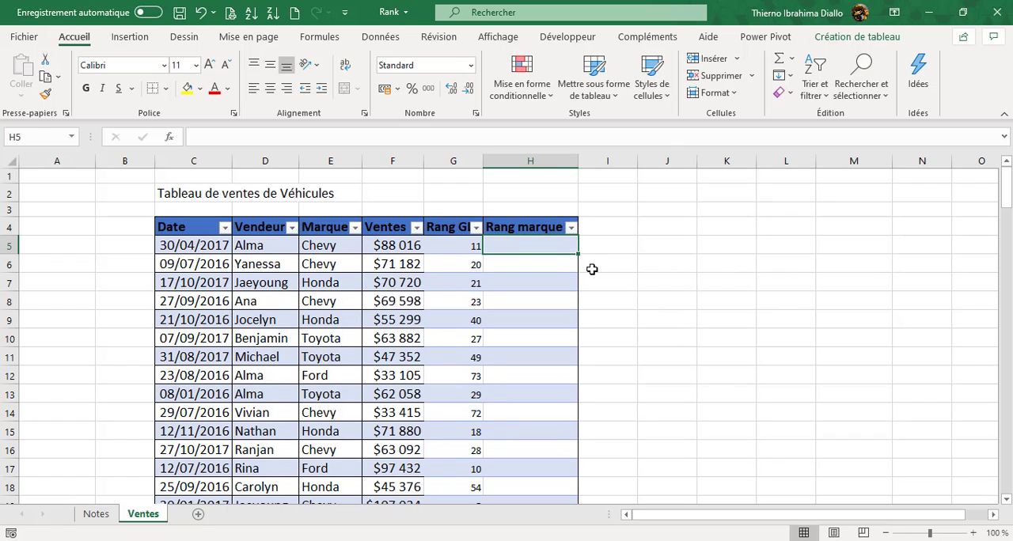
{"action": "scroll", "coordinate": [591, 269], "scroll_direction": "down", "scroll_amount": 1}
{"action": "type", "text": "=nb"}
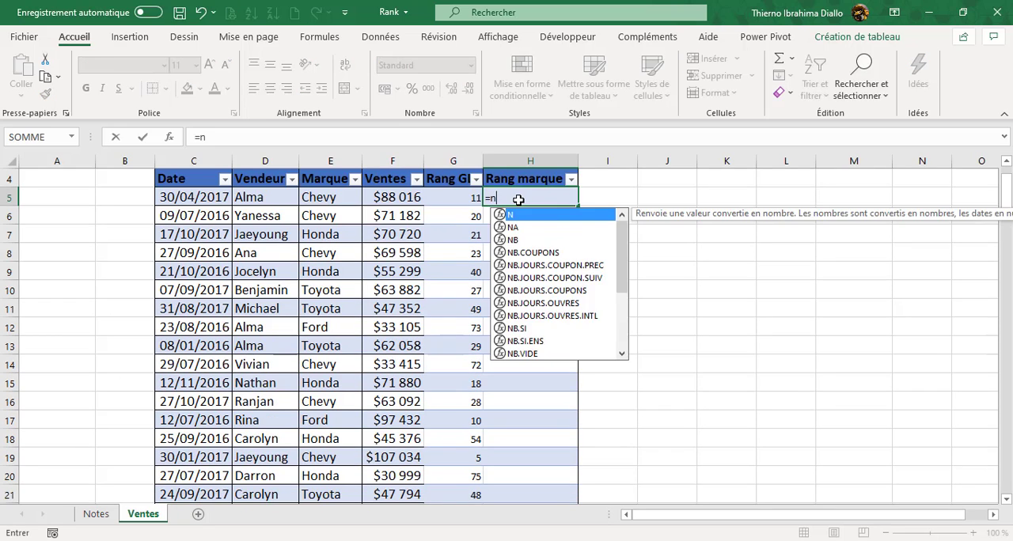
{"action": "key", "text": "Down"}
{"action": "key", "text": "Down"}
{"action": "key", "text": "Down"}
{"action": "key", "text": "Down"}
{"action": "key", "text": "Down"}
{"action": "key", "text": "Down"}
{"action": "key", "text": "Down"}
{"action": "key", "text": "Down"}
{"action": "key", "text": "Down"}
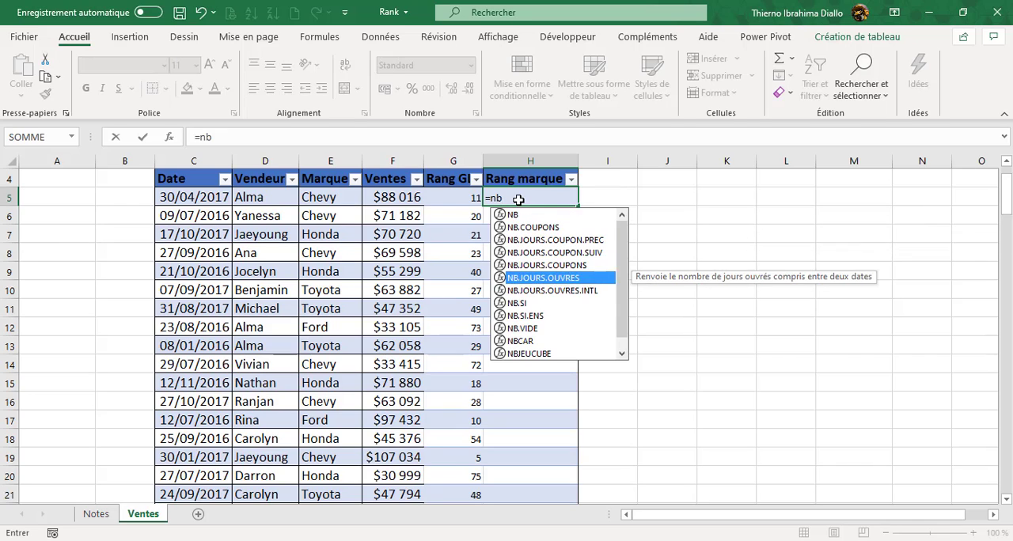
{"action": "key", "text": "Tab"}
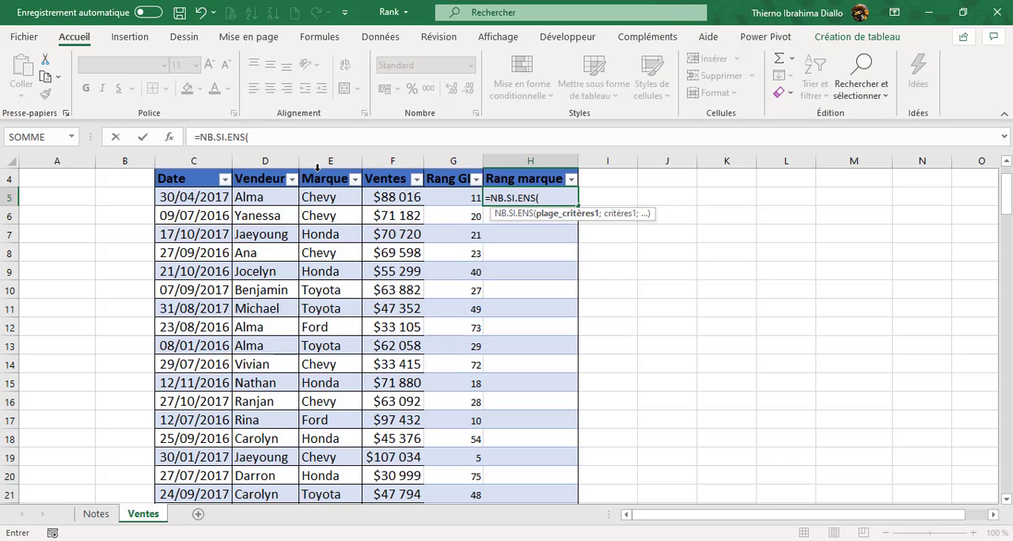
{"action": "left_click", "coordinate": [317, 168]}
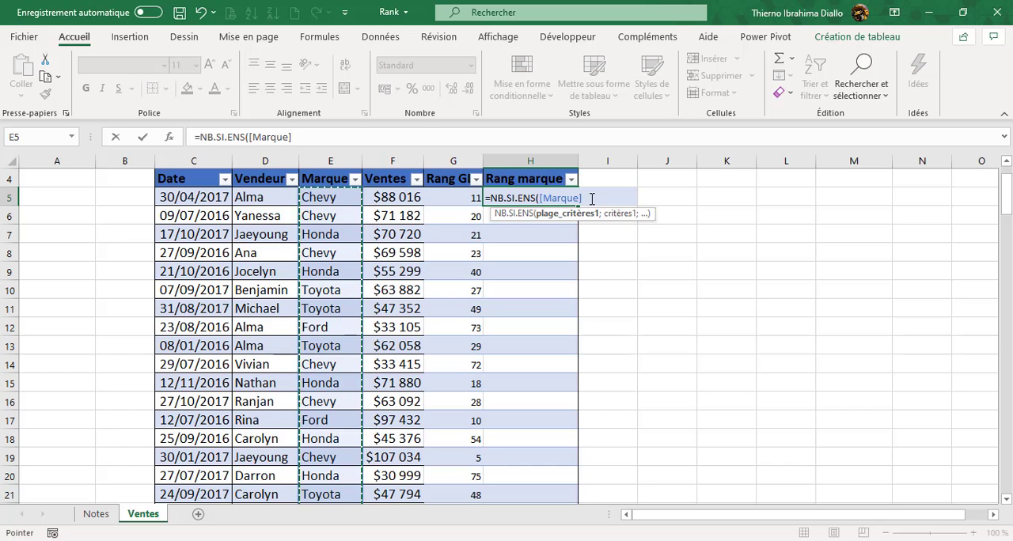
{"action": "type", "text": ";"}
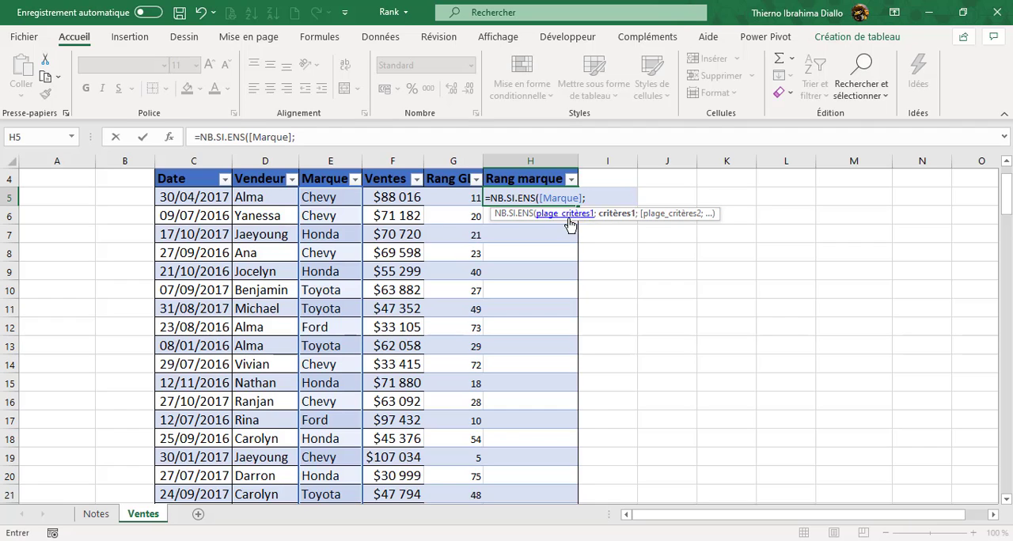
{"action": "left_click", "coordinate": [329, 197]}
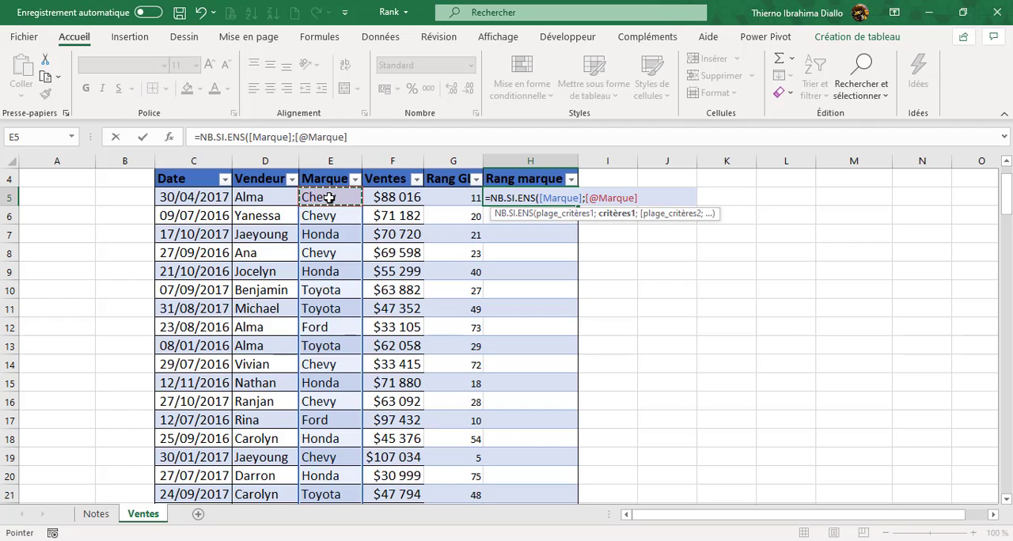
{"action": "type", "text": ";"}
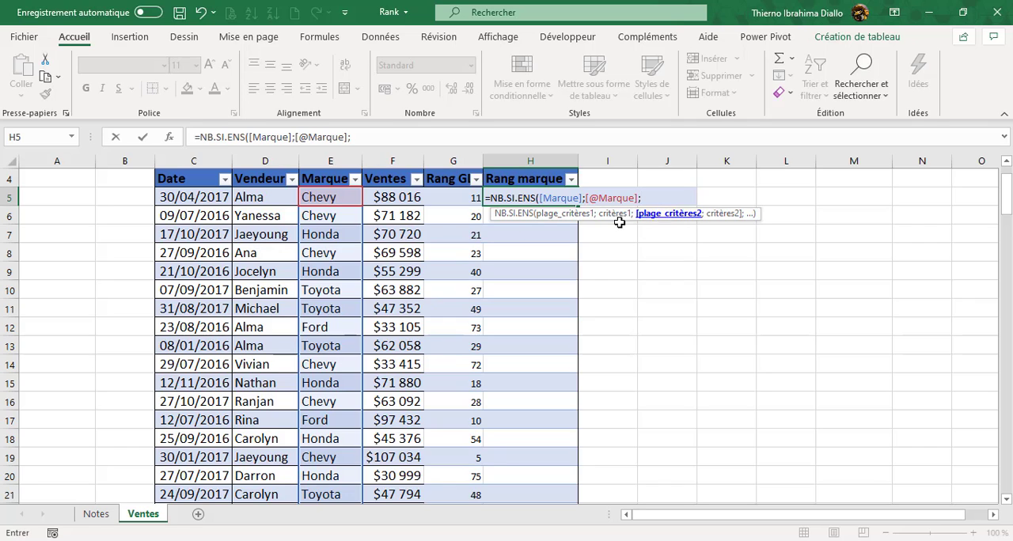
{"action": "left_click", "coordinate": [390, 170]}
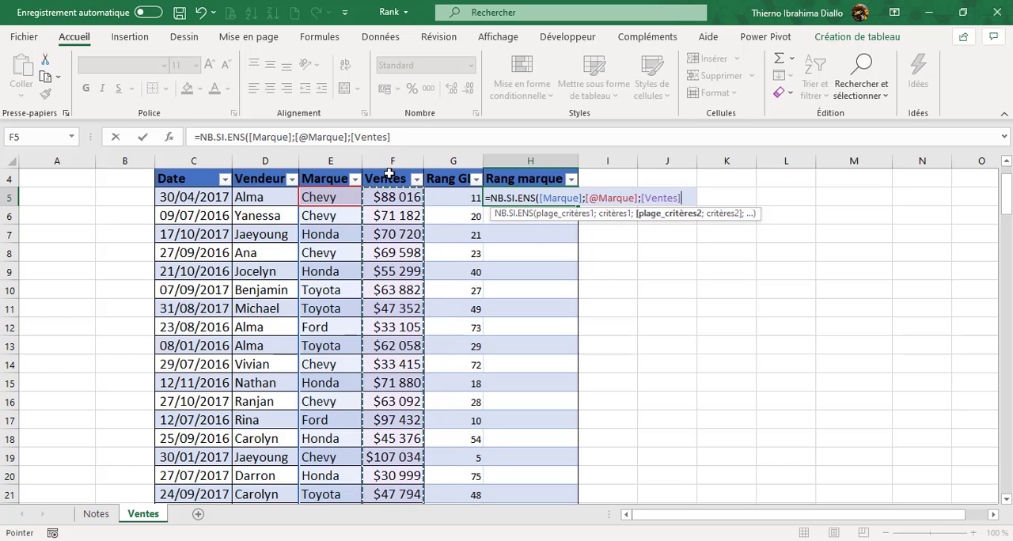
{"action": "type", "text": ";"}
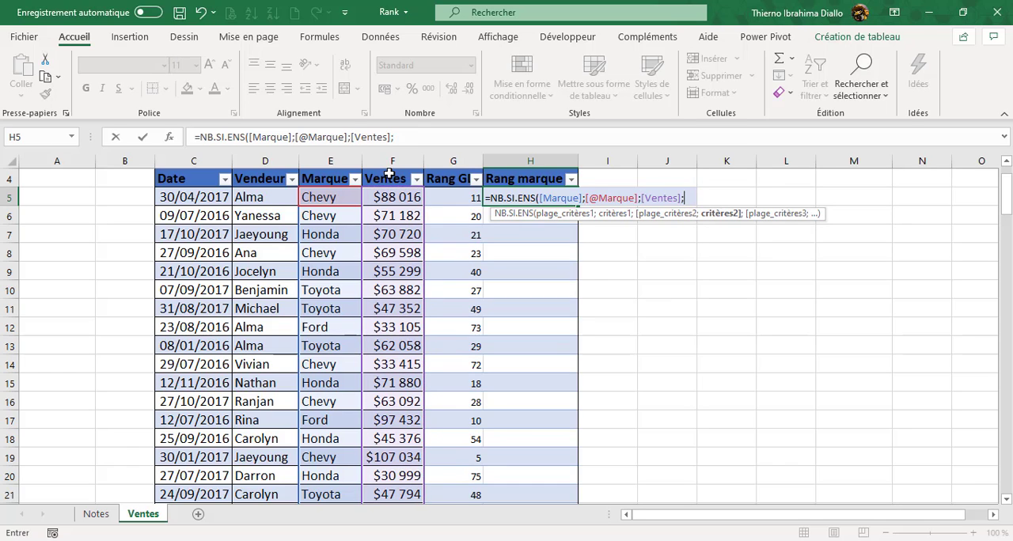
{"action": "type", "text": "\">\""}
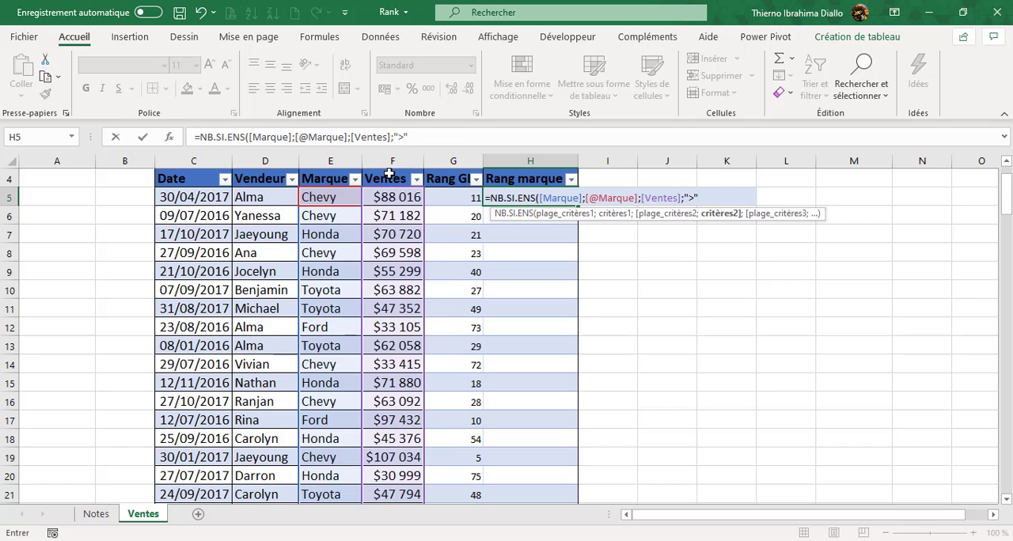
{"action": "type", "text": "&"}
{"action": "left_click", "coordinate": [384, 197]}
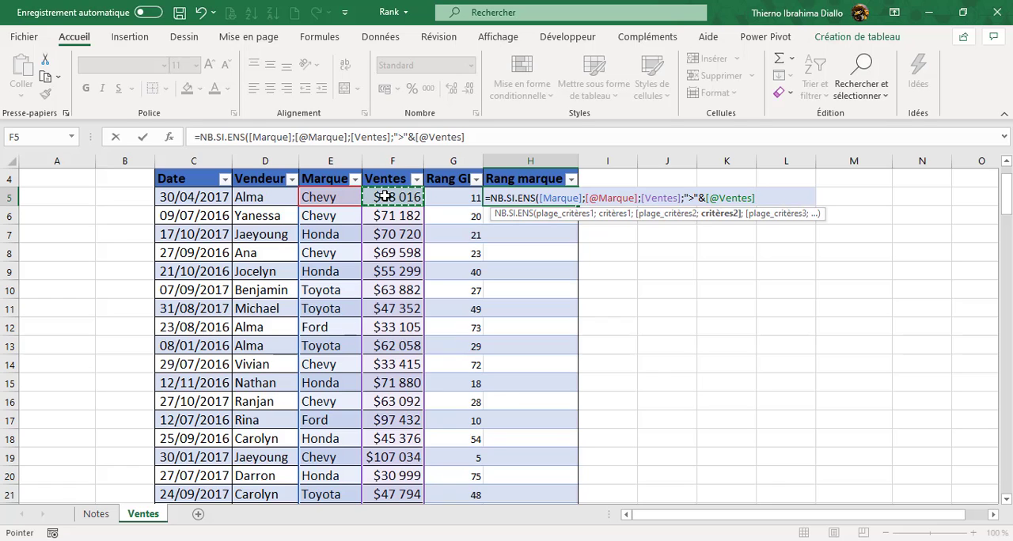
{"action": "type", "text": ")"}
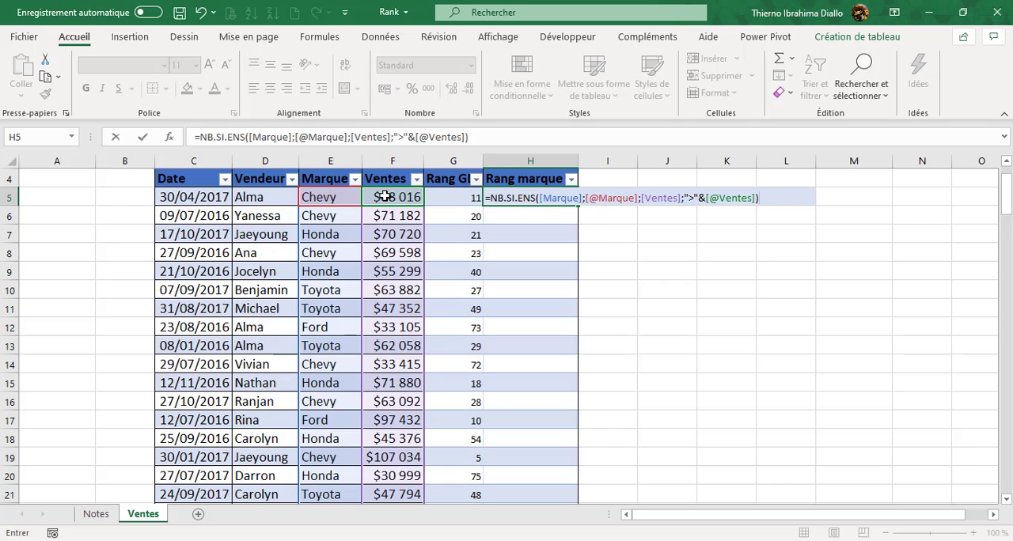
{"action": "type", "text": "+1"}
{"action": "key", "text": "Return"}
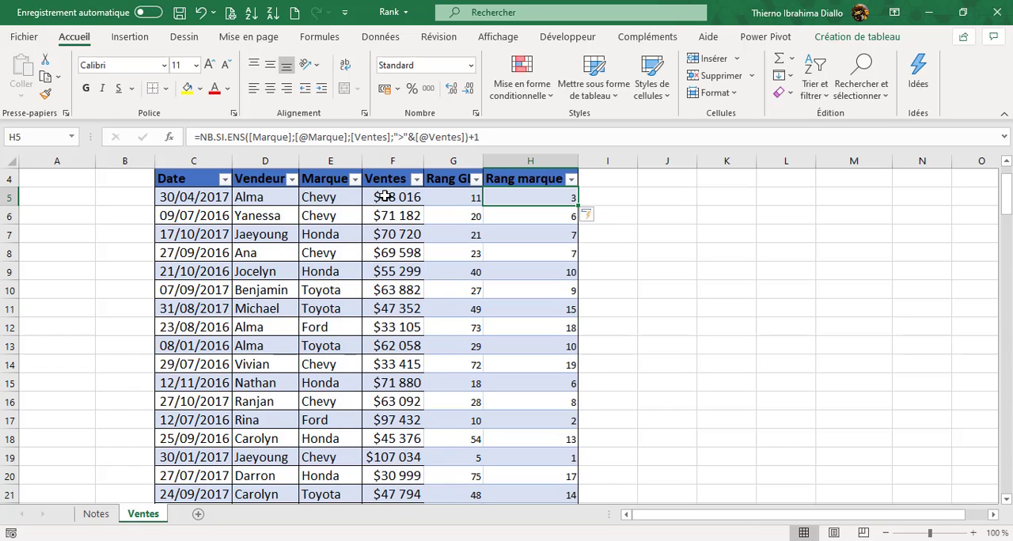
- Add +1 to the end of the G5 formula and apply it to the Rang GL column
{"action": "left_click", "coordinate": [456, 195]}
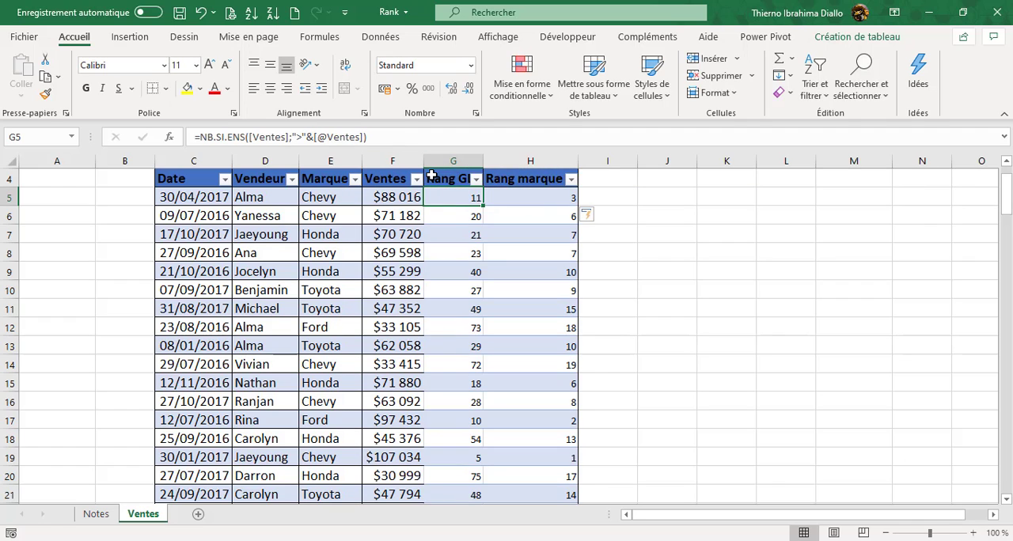
{"action": "key", "text": "F2"}
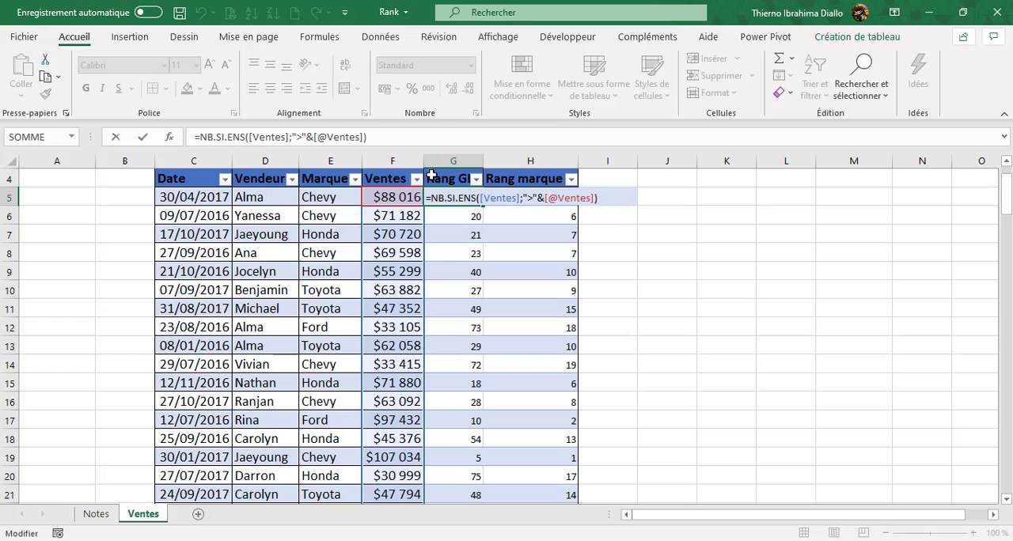
{"action": "type", "text": "+1"}
{"action": "key", "text": "ctrl+Return"}
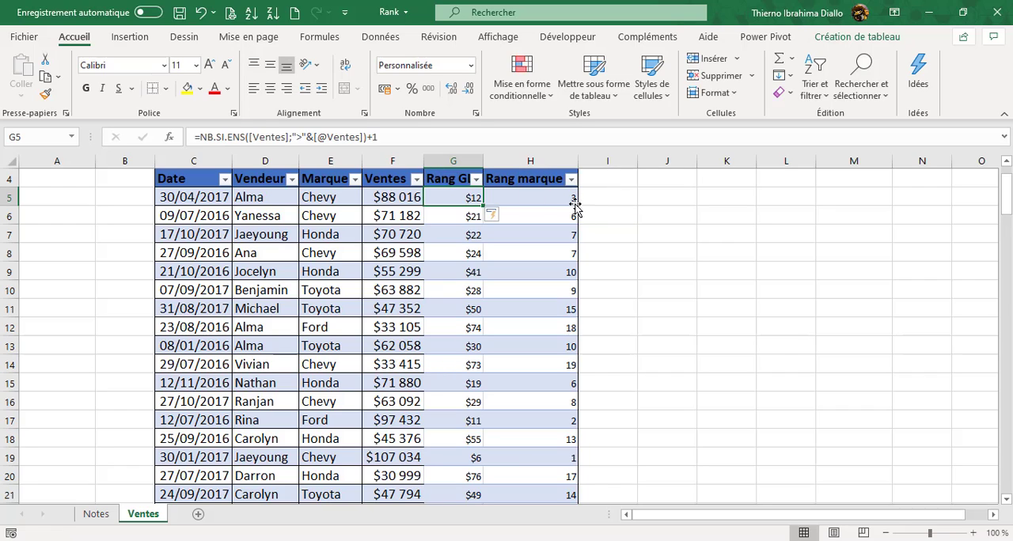
- Set the number format of the Rang GL column's values to Standard, then select cell H7
{"action": "left_click", "coordinate": [459, 168]}
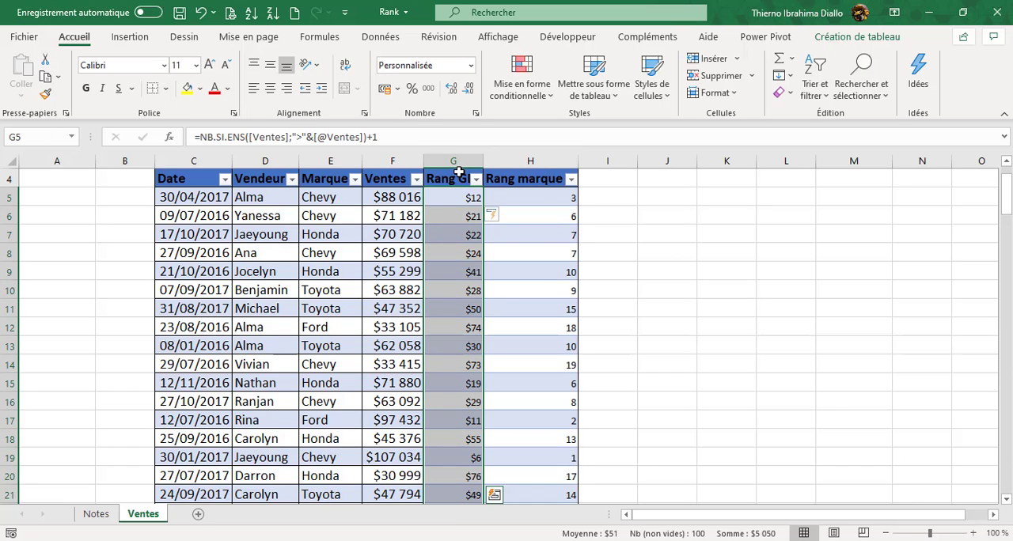
{"action": "left_click", "coordinate": [470, 65]}
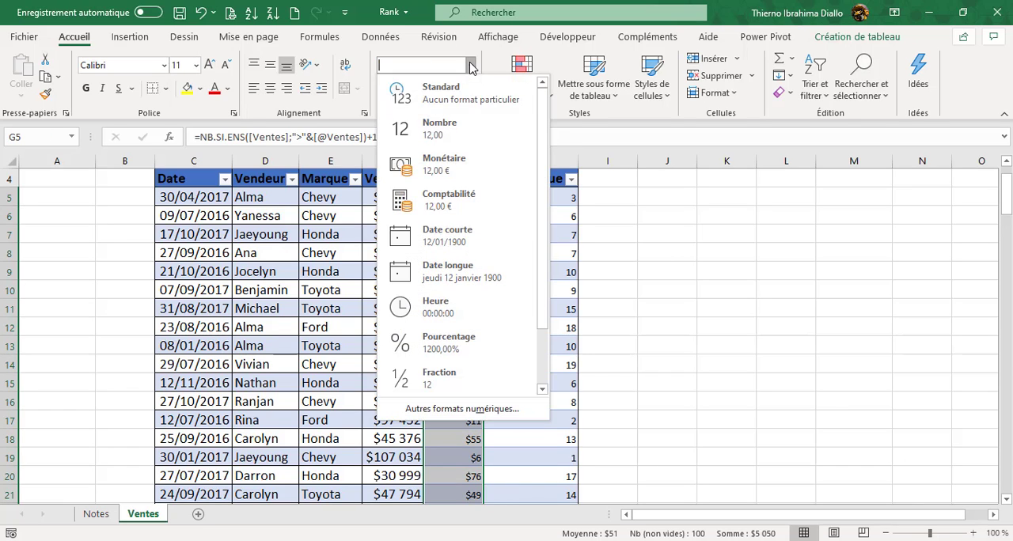
{"action": "left_click", "coordinate": [463, 91]}
{"action": "left_click", "coordinate": [723, 235]}
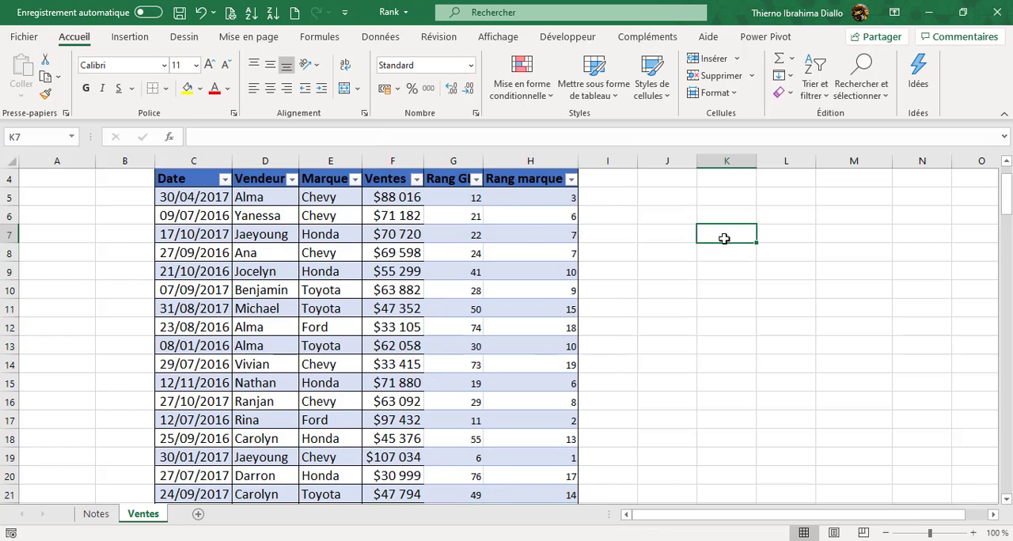
{"action": "key", "text": "Left"}
{"action": "key", "text": "Left"}
{"action": "key", "text": "Left"}
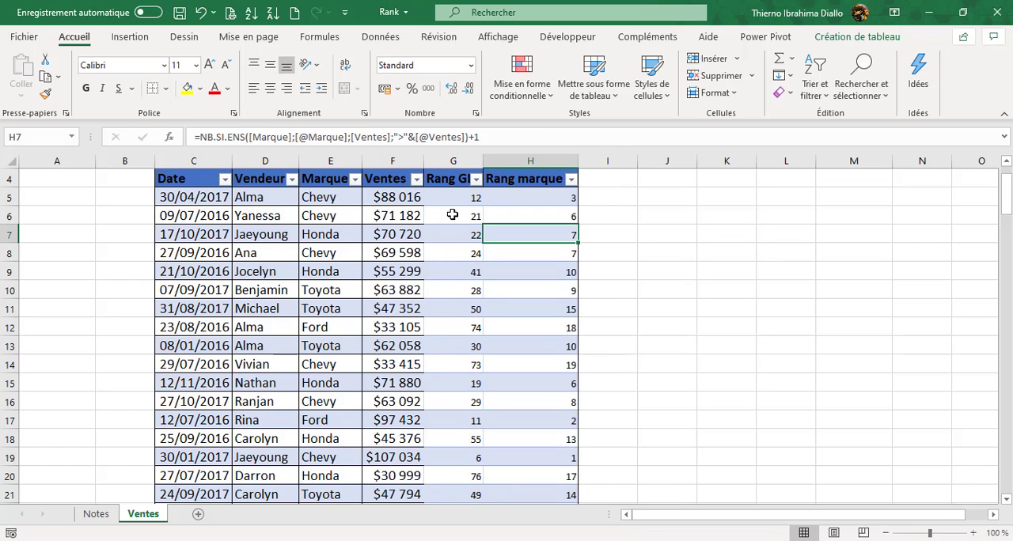